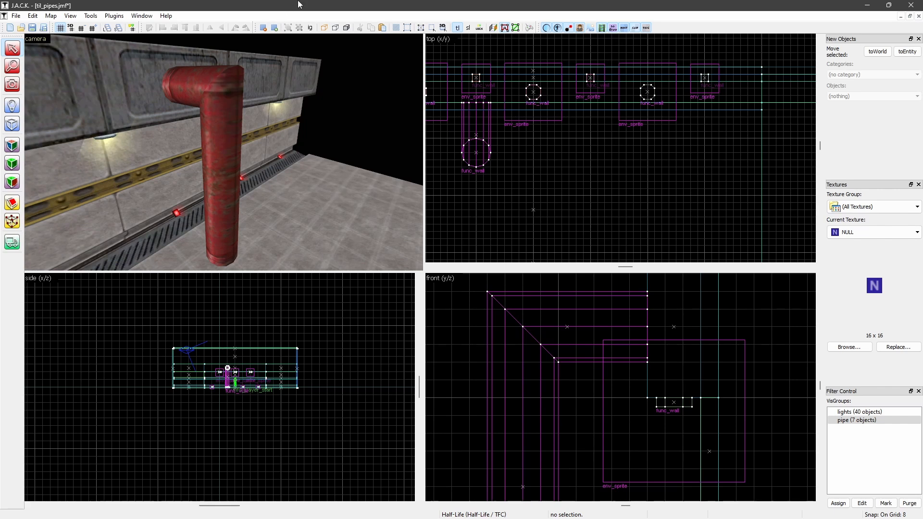
Select the red func_wall pipe to examine its edges and mitred corner, and clear the selection
{"action": "left_click", "coordinate": [196, 78]}
{"action": "key", "text": "z"}
{"action": "key", "text": "w"}
{"action": "key", "text": "z"}
{"action": "key", "text": "z"}
{"action": "key", "text": "z"}
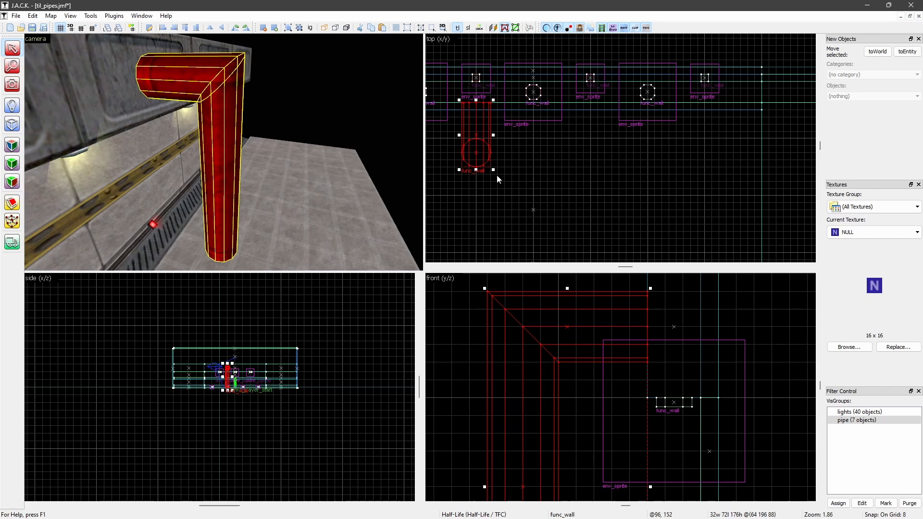
{"action": "left_click", "coordinate": [534, 180]}
{"action": "key", "text": "z"}
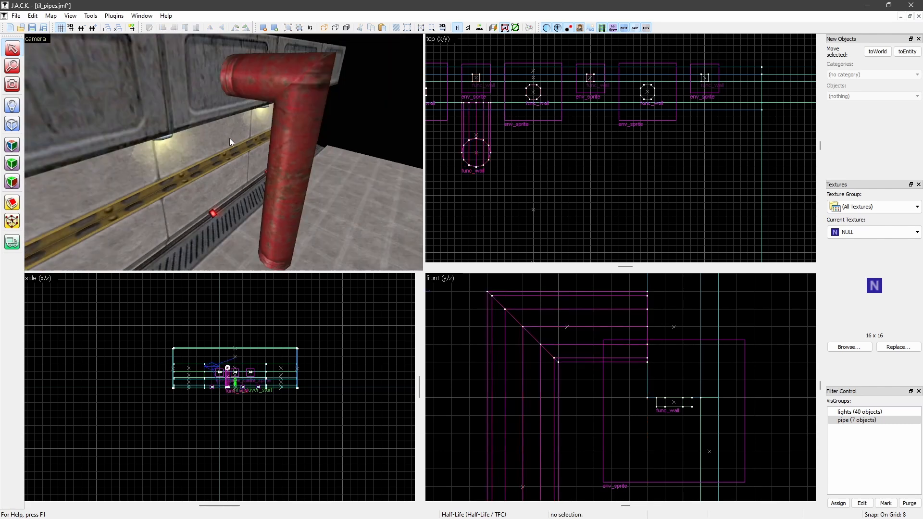
Examine how the texture runs across the red pipe's sharp 90-degree corner from several angles in the 3D view
{"action": "key", "text": "z"}
{"action": "key", "text": "w"}
{"action": "key", "text": "s"}
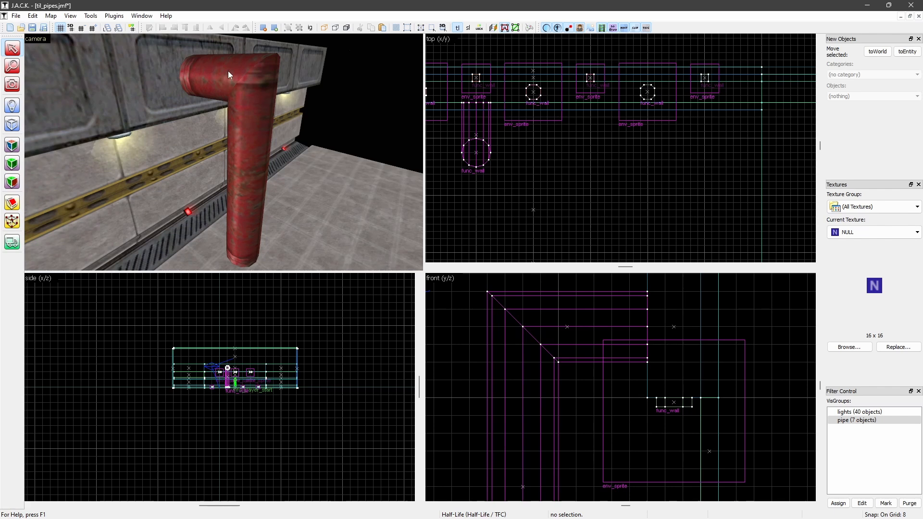
{"action": "key", "text": "Right"}
{"action": "key", "text": "s"}
{"action": "key", "text": "w"}
{"action": "key", "text": "Right"}
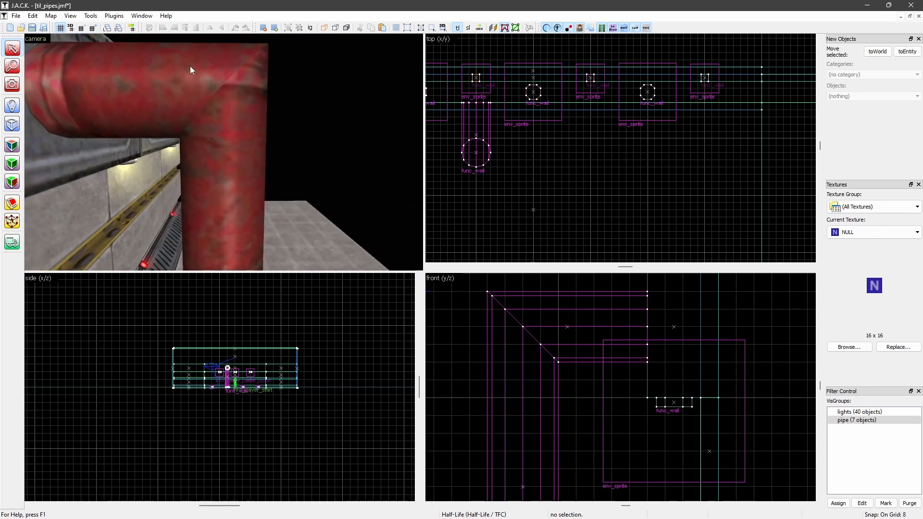
{"action": "scroll", "coordinate": [202, 133], "scroll_direction": "down", "scroll_amount": 5}
{"action": "scroll", "coordinate": [203, 132], "scroll_direction": "up", "scroll_amount": 5}
{"action": "scroll", "coordinate": [203, 132], "scroll_direction": "down", "scroll_amount": 6}
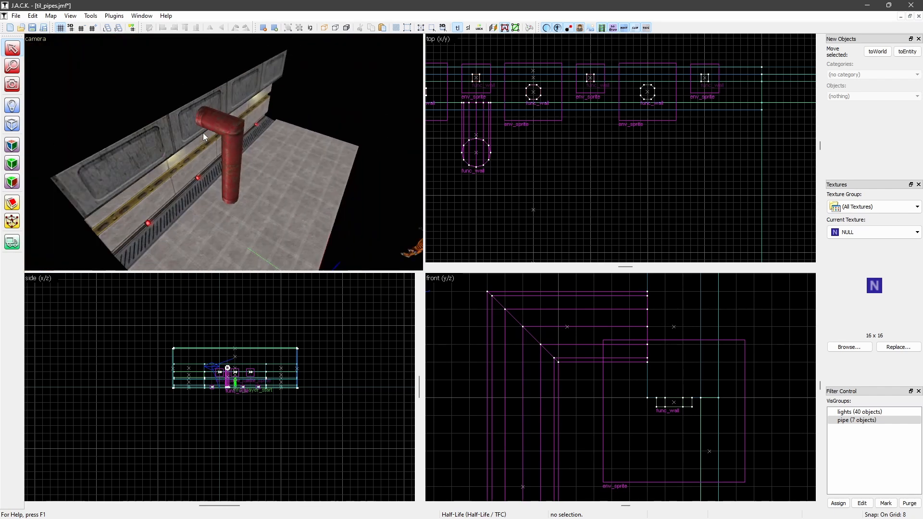
{"action": "middle_click_drag", "start_coordinate": [203, 132], "coordinate": [284, 139]}
{"action": "key", "text": "w"}
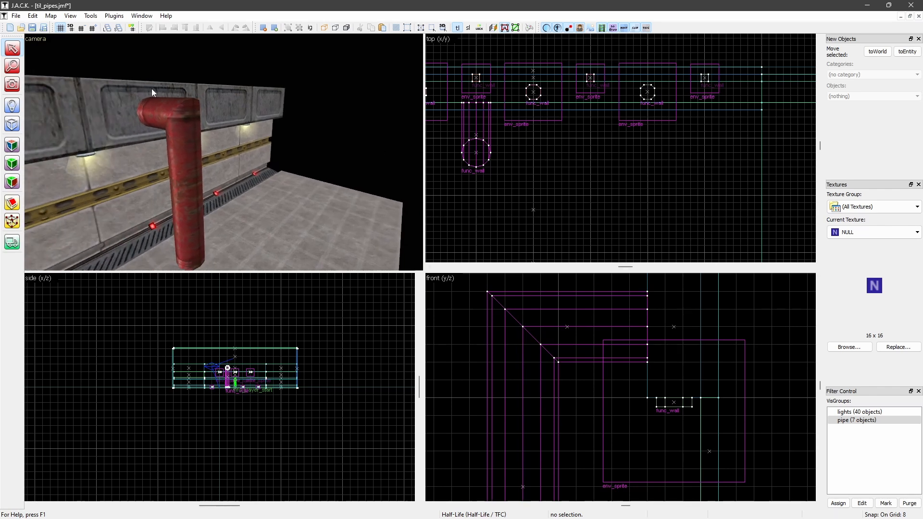
Show the pipe VisGroup and compare its smoother, segmented elbow pipe with the sharp-cornered pipe beside it
{"action": "double_click", "coordinate": [855, 423]}
{"action": "scroll", "coordinate": [305, 183], "scroll_direction": "up", "scroll_amount": 5}
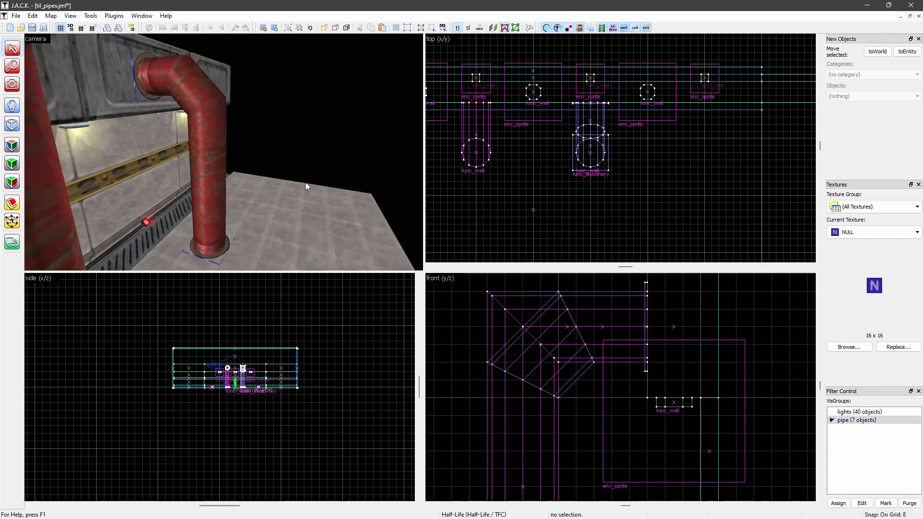
{"action": "scroll", "coordinate": [304, 183], "scroll_direction": "down", "scroll_amount": 5}
{"action": "middle_click_drag", "start_coordinate": [304, 182], "coordinate": [304, 183]}
{"action": "scroll", "coordinate": [303, 182], "scroll_direction": "down", "scroll_amount": 2}
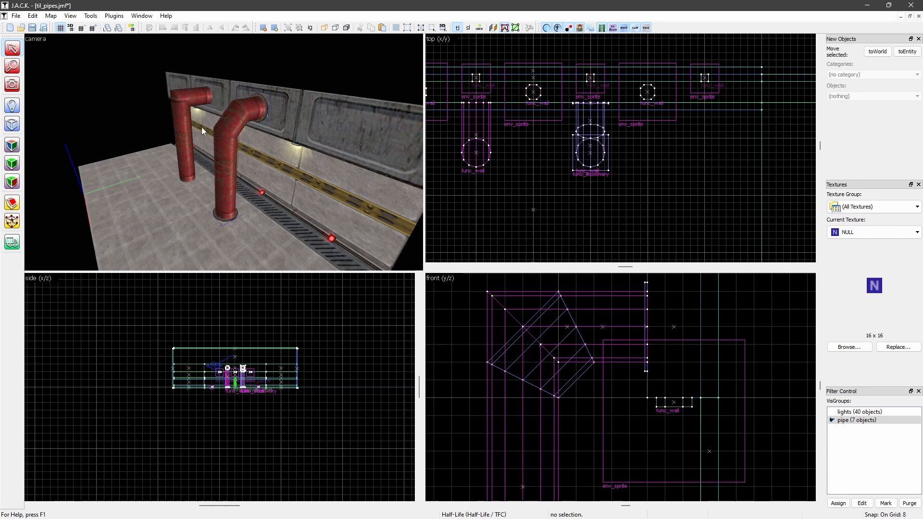
{"action": "scroll", "coordinate": [201, 126], "scroll_direction": "up", "scroll_amount": 1}
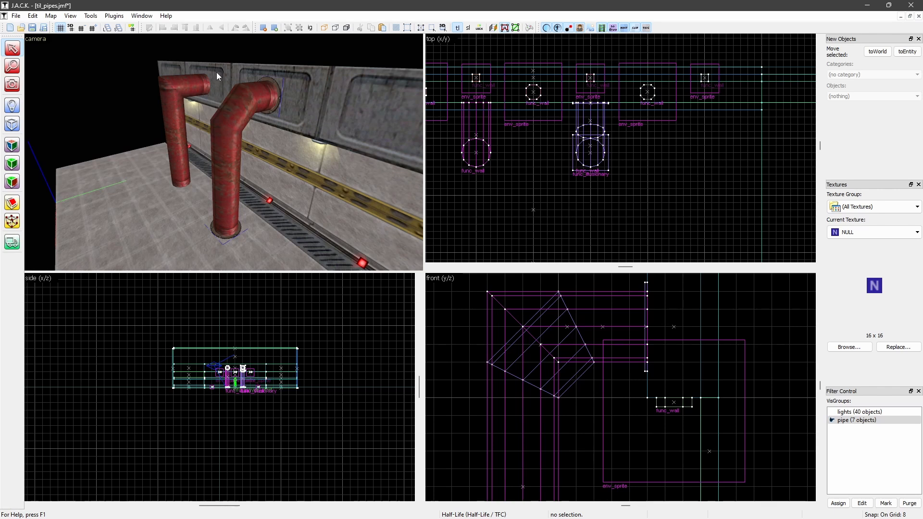
{"action": "middle_click_drag", "start_coordinate": [263, 115], "coordinate": [264, 120]}
{"action": "key", "text": "Right"}
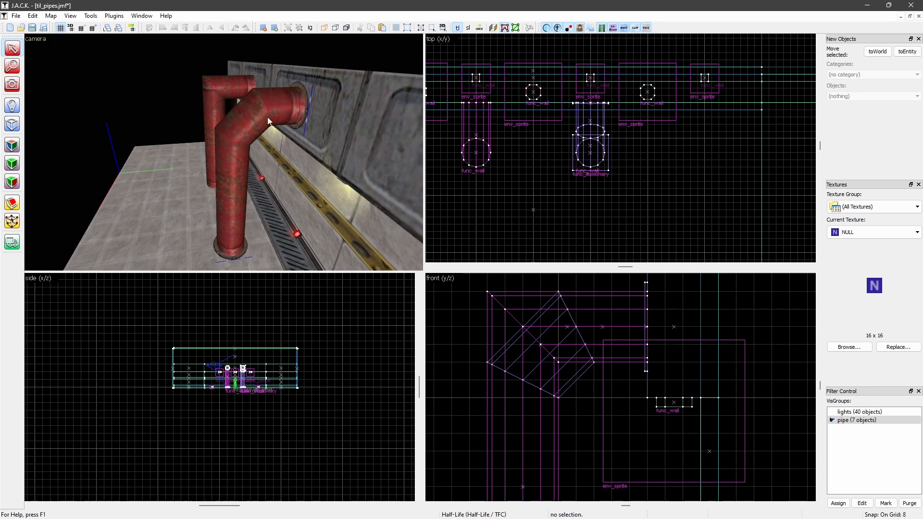
{"action": "middle_click_drag", "start_coordinate": [249, 111], "coordinate": [228, 139]}
{"action": "key", "text": "w"}
{"action": "key", "text": "s"}
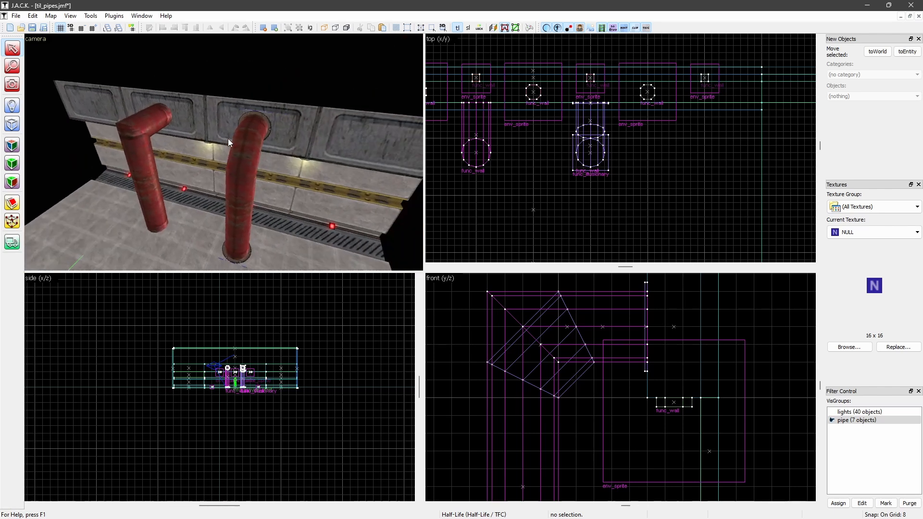
{"action": "key", "text": "s"}
Hide the pipe VisGroup and delete the remaining sharp-cornered red pipe
{"action": "double_click", "coordinate": [849, 424]}
{"action": "middle_click_drag", "start_coordinate": [221, 69], "coordinate": [236, 142]}
{"action": "key", "text": "w"}
{"action": "key", "text": "s"}
Draw a 32 by 32 by 176 unit primitive outline on the floor in front of the wall
{"action": "key", "text": "s"}
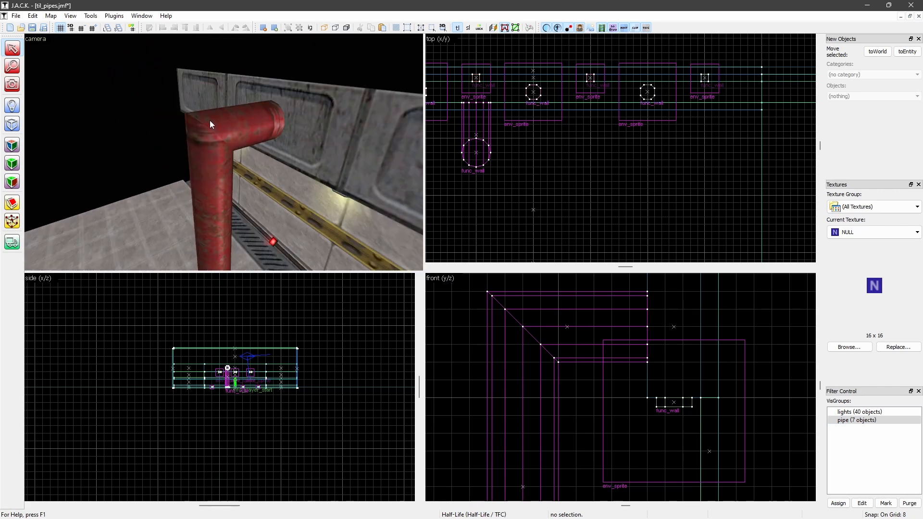
{"action": "left_click", "coordinate": [210, 120]}
{"action": "key", "text": "Delete"}
{"action": "middle_click_drag", "start_coordinate": [162, 119], "coordinate": [244, 138]}
{"action": "key", "text": "s"}
{"action": "scroll", "coordinate": [607, 139], "scroll_direction": "down", "scroll_amount": 3}
{"action": "scroll", "coordinate": [540, 189], "scroll_direction": "up", "scroll_amount": 4}
{"action": "left_click", "coordinate": [12, 128]}
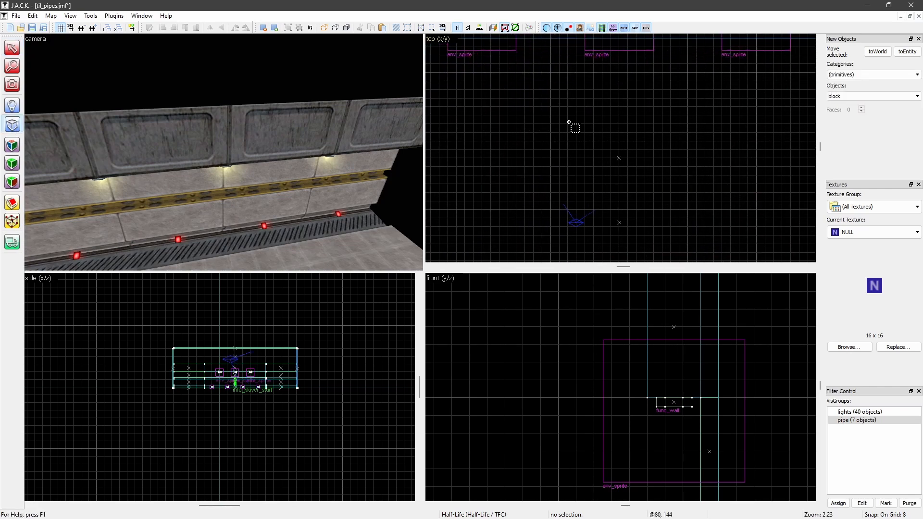
{"action": "scroll", "coordinate": [551, 80], "scroll_direction": "up", "scroll_amount": 2}
{"action": "left_click_drag", "start_coordinate": [549, 77], "coordinate": [596, 115]}
{"action": "scroll", "coordinate": [611, 164], "scroll_direction": "down", "scroll_amount": 4}
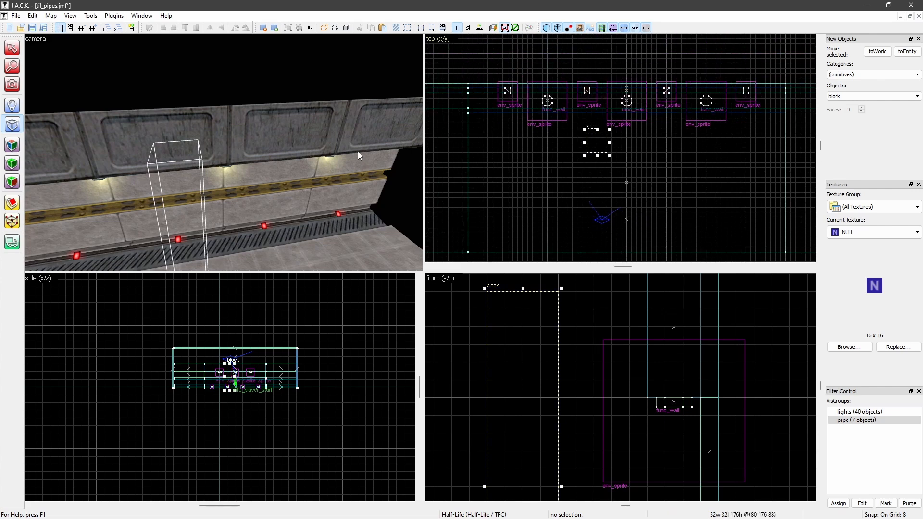
{"action": "key", "text": "z"}
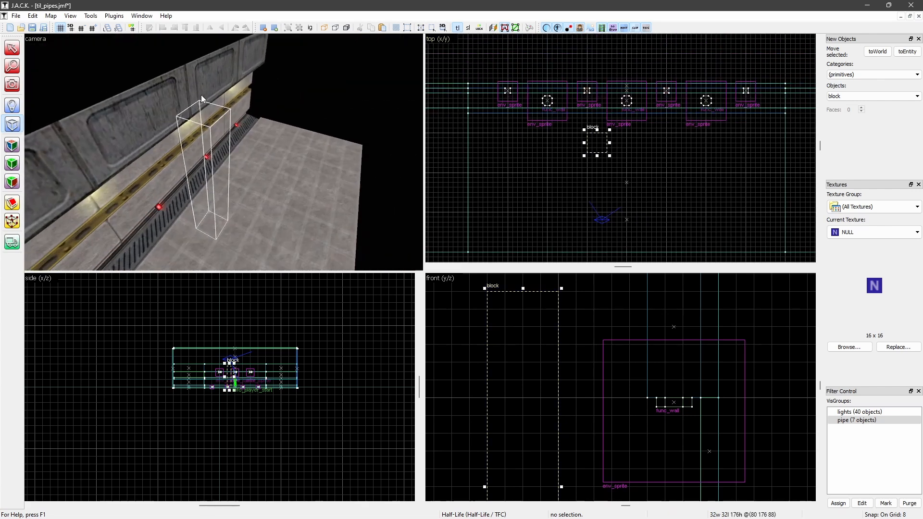
Set the primitive to a cylinder with 12 faces, create it, and return to the Selection tool
{"action": "left_click", "coordinate": [871, 96]}
{"action": "left_click", "coordinate": [854, 117]}
{"action": "left_click", "coordinate": [854, 109]}
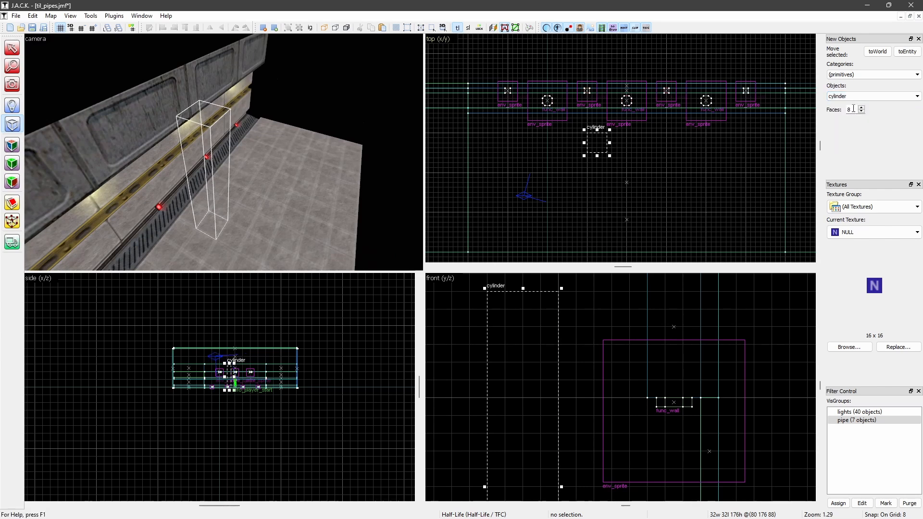
{"action": "double_click", "coordinate": [854, 109]}
{"action": "type", "text": "12"}
{"action": "key", "text": "Return"}
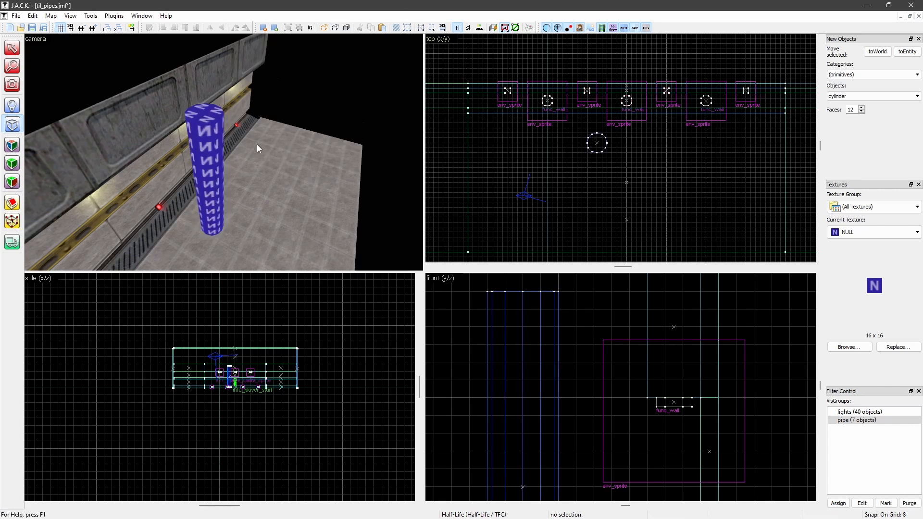
{"action": "key", "text": "z"}
{"action": "key", "text": "z"}
{"action": "left_click", "coordinate": [12, 48]}
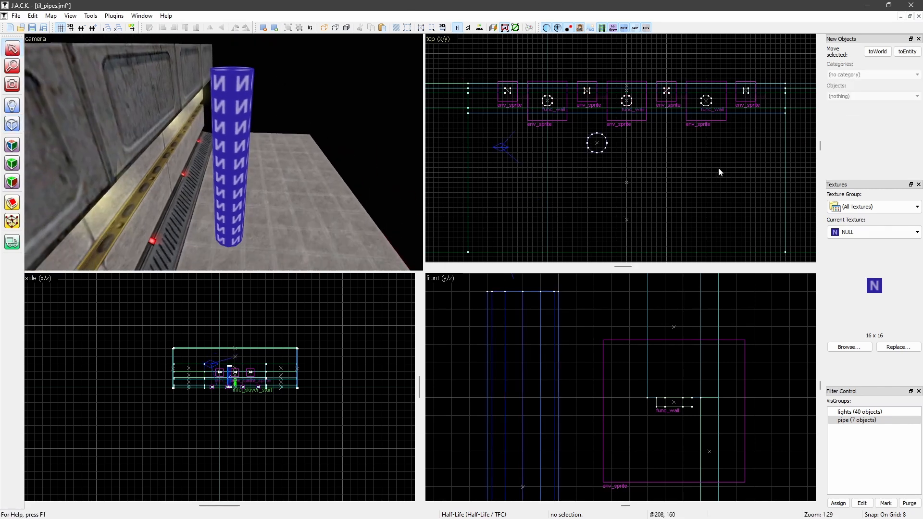
Browse the texture library for pipe textures and choose GENERIC030 as the current texture
{"action": "left_click", "coordinate": [849, 347]}
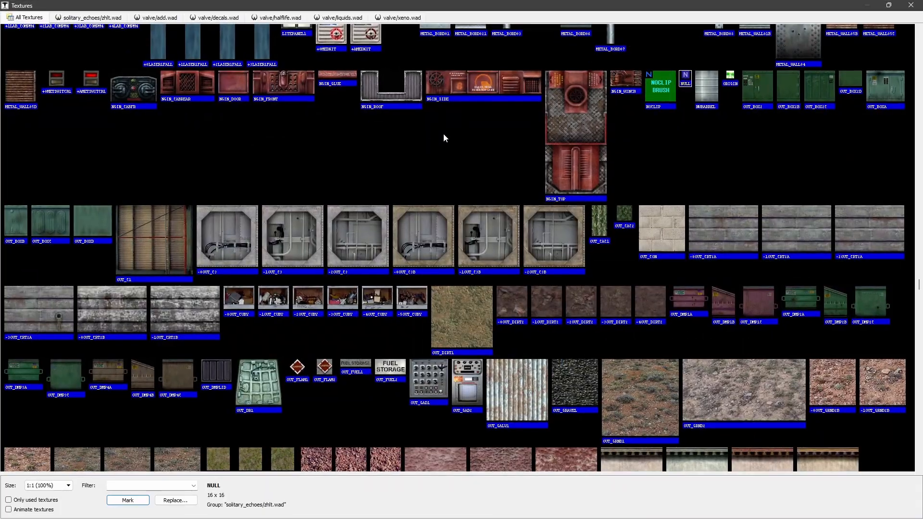
{"action": "scroll", "coordinate": [444, 138], "scroll_direction": "up", "scroll_amount": 20}
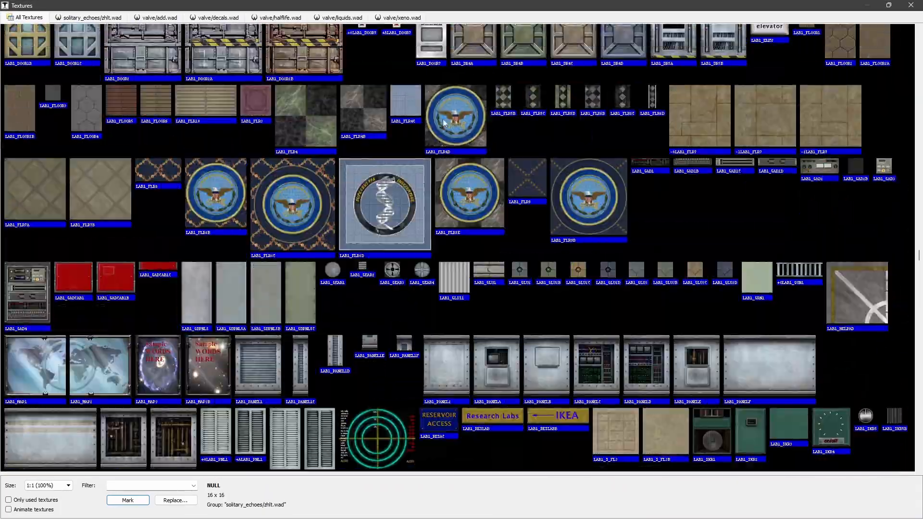
{"action": "scroll", "coordinate": [444, 123], "scroll_direction": "up", "scroll_amount": 10}
{"action": "left_click", "coordinate": [522, 215]}
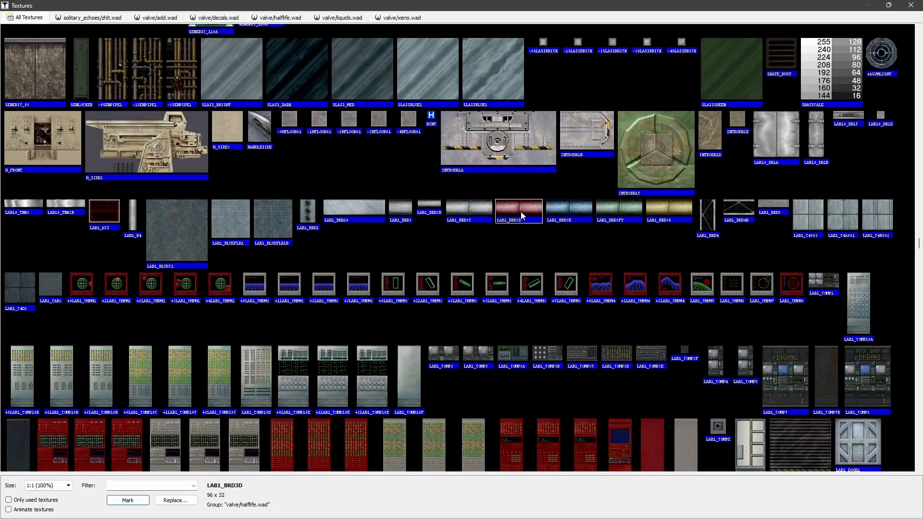
{"action": "scroll", "coordinate": [593, 237], "scroll_direction": "up", "scroll_amount": 10}
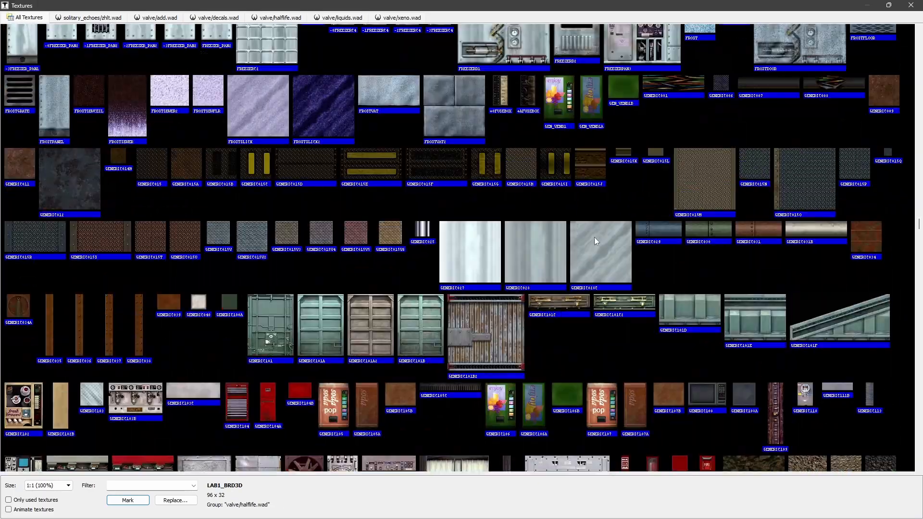
{"action": "left_click", "coordinate": [752, 227]}
{"action": "scroll", "coordinate": [535, 240], "scroll_direction": "up", "scroll_amount": 10}
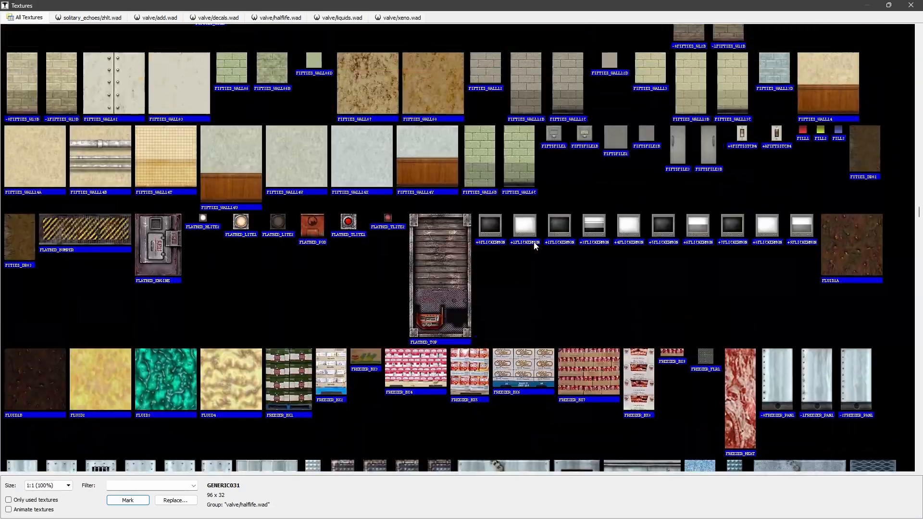
{"action": "scroll", "coordinate": [534, 240], "scroll_direction": "up", "scroll_amount": 6}
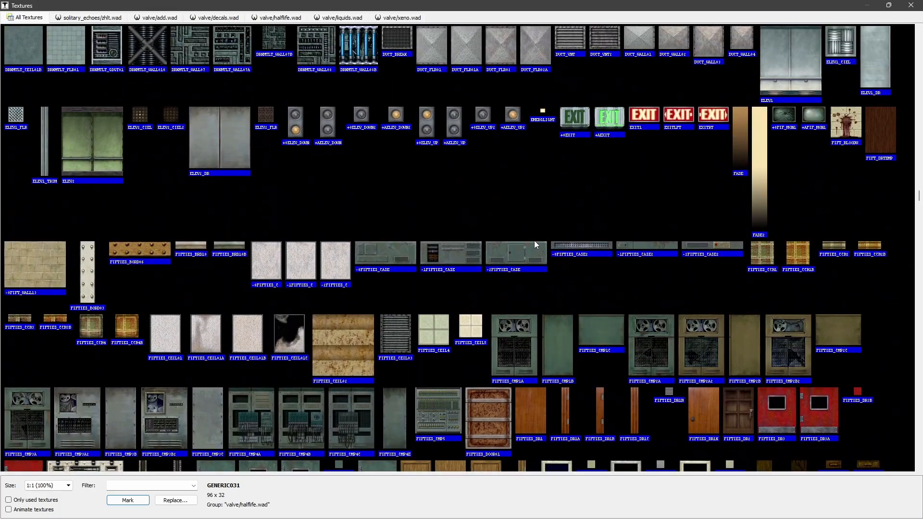
{"action": "scroll", "coordinate": [535, 240], "scroll_direction": "down", "scroll_amount": 7}
{"action": "scroll", "coordinate": [537, 242], "scroll_direction": "down", "scroll_amount": 10}
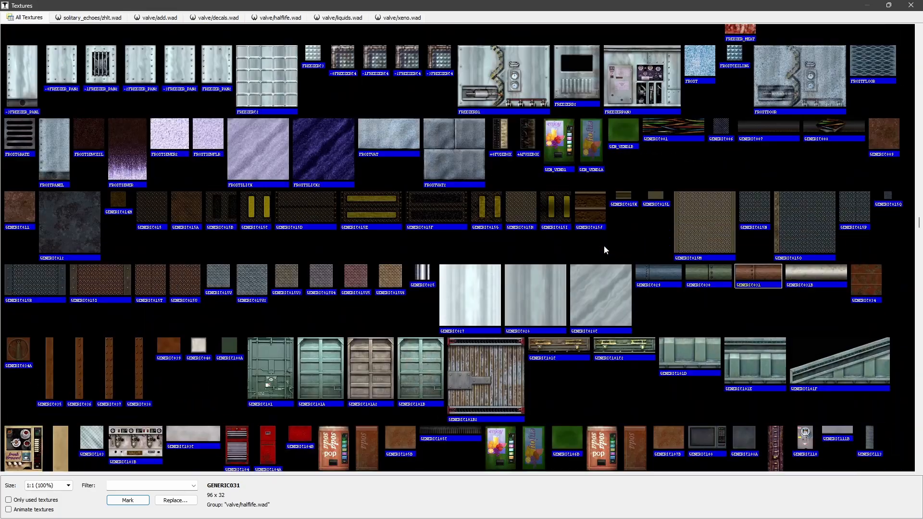
{"action": "double_click", "coordinate": [711, 272]}
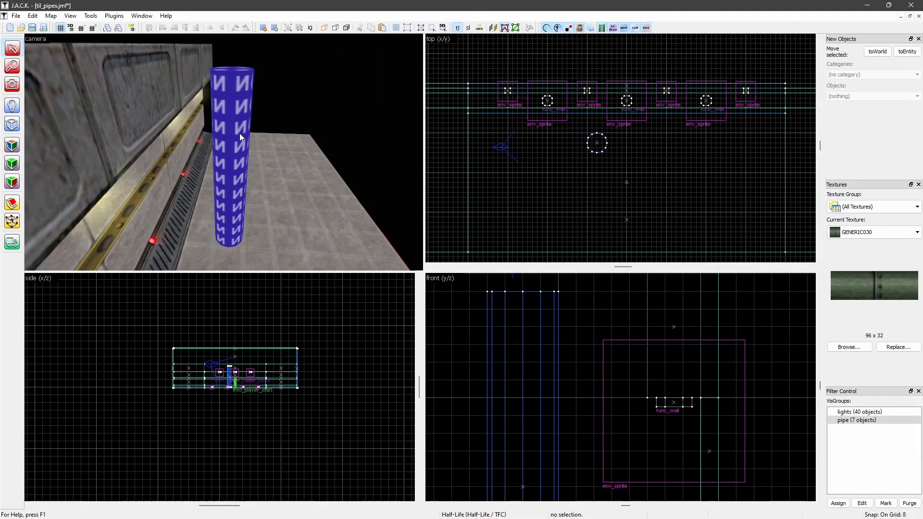
{"action": "key", "text": "z"}
{"action": "key", "text": "z"}
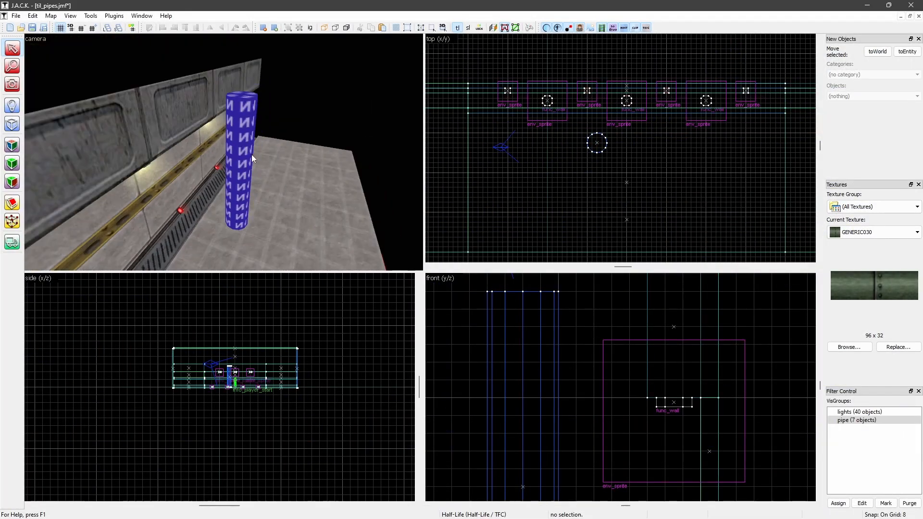
{"action": "left_click", "coordinate": [233, 147]}
{"action": "scroll", "coordinate": [594, 131], "scroll_direction": "up", "scroll_amount": 4}
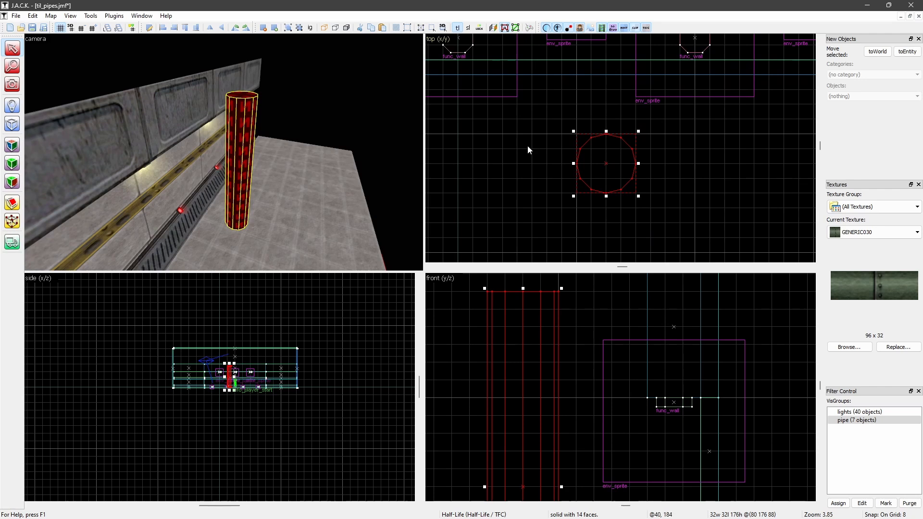
{"action": "key", "text": "Escape"}
Texture one side face of the cylinder with GENERIC030 and set its rotation to 90
{"action": "key", "text": "z"}
{"action": "key", "text": "w"}
{"action": "key", "text": "z"}
{"action": "left_click", "coordinate": [12, 145]}
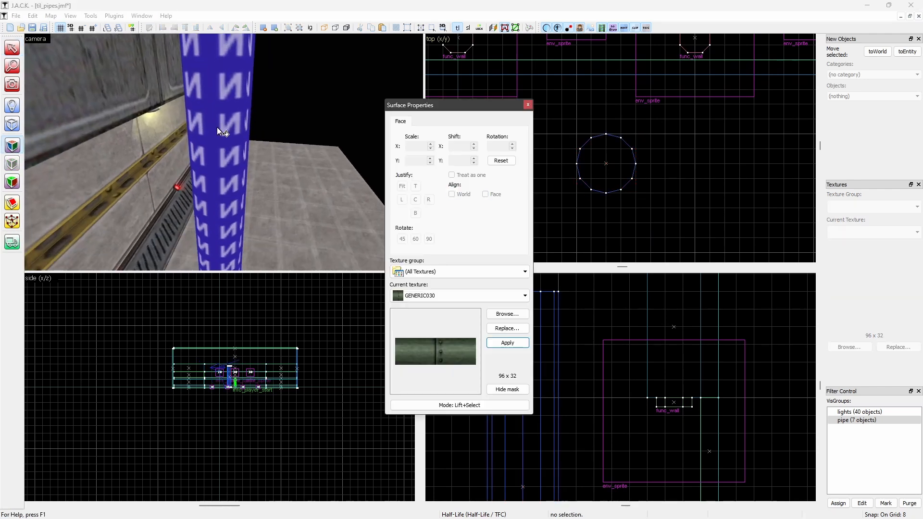
{"action": "left_click", "coordinate": [227, 138]}
{"action": "double_click", "coordinate": [496, 147]}
{"action": "type", "text": "90"}
{"action": "key", "text": "Return"}
{"action": "left_click", "coordinate": [224, 146]}
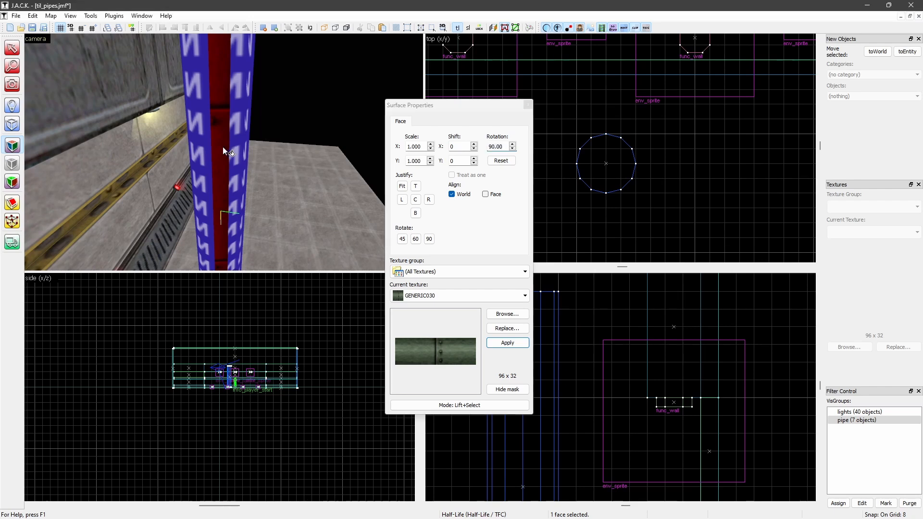
Apply the rotated GENERIC030 texture to the side faces adjacent to the textured face of the cylinder
{"action": "scroll", "coordinate": [244, 139], "scroll_direction": "down", "scroll_amount": 3}
{"action": "scroll", "coordinate": [244, 138], "scroll_direction": "up", "scroll_amount": 3}
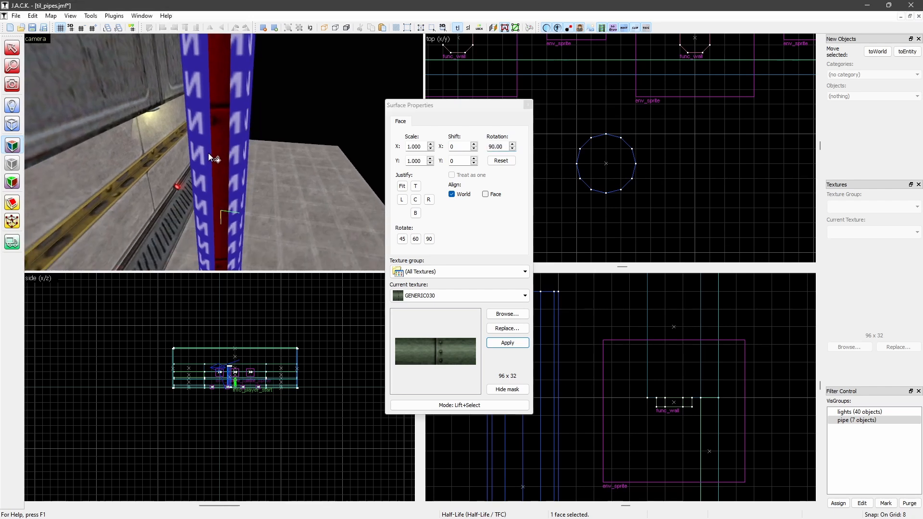
{"action": "right_click", "coordinate": [202, 151]}
{"action": "right_click", "coordinate": [237, 135]}
{"action": "key", "text": "d"}
{"action": "middle_click_drag", "start_coordinate": [241, 130], "coordinate": [238, 133]}
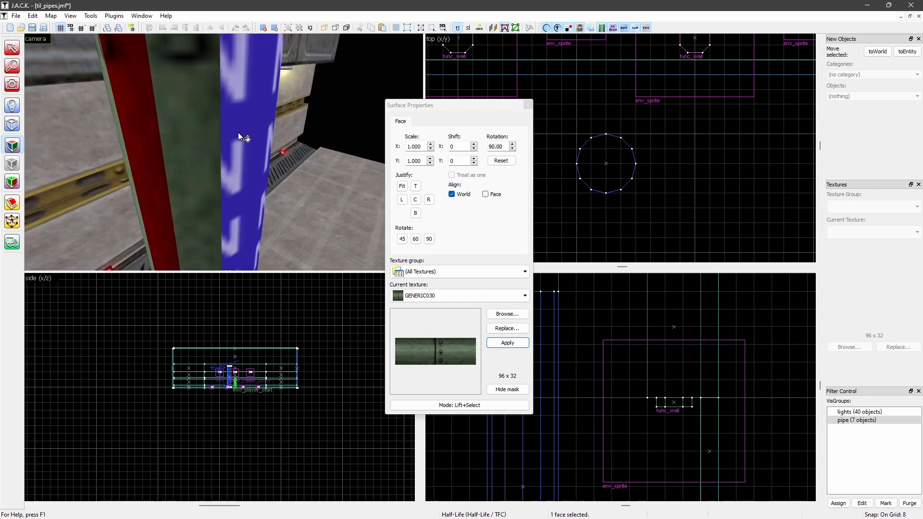
{"action": "scroll", "coordinate": [231, 143], "scroll_direction": "down", "scroll_amount": 5}
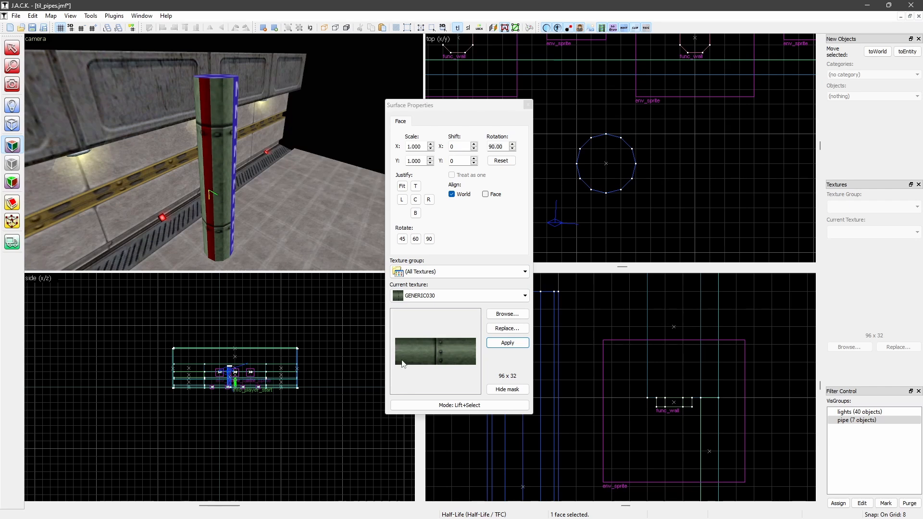
Sample the C1A4_FUEL3 texture from a vertical face of the pipe VisGroup's red pipe, and hide the group again
{"action": "left_click", "coordinate": [528, 105]}
{"action": "left_click", "coordinate": [12, 145]}
{"action": "left_click", "coordinate": [278, 126]}
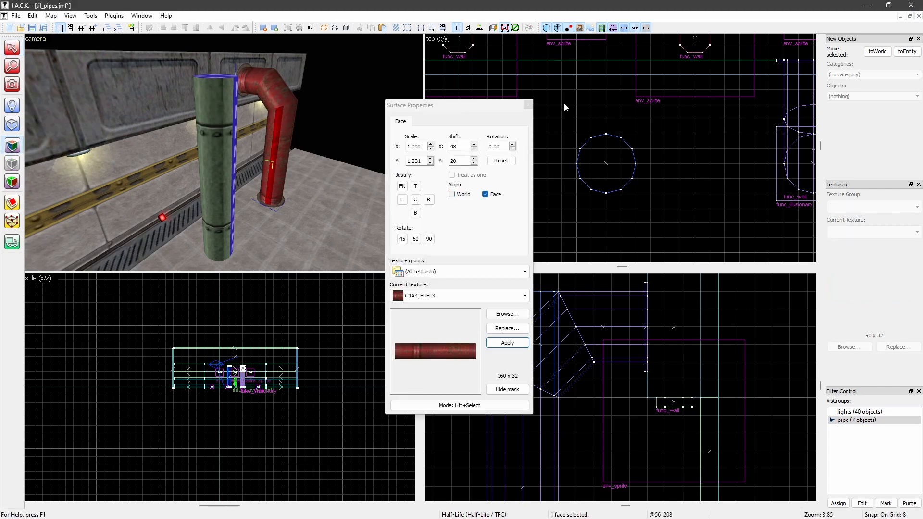
{"action": "left_click", "coordinate": [528, 105]}
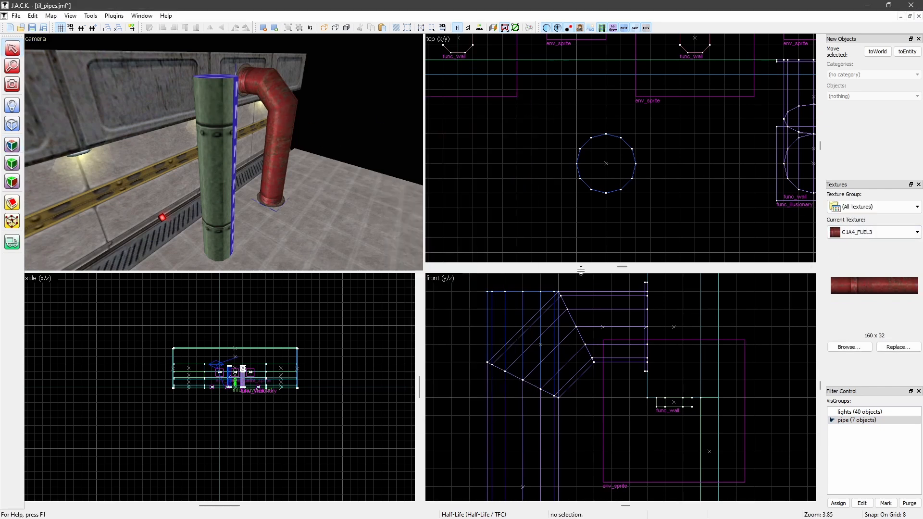
{"action": "left_click", "coordinate": [832, 421]}
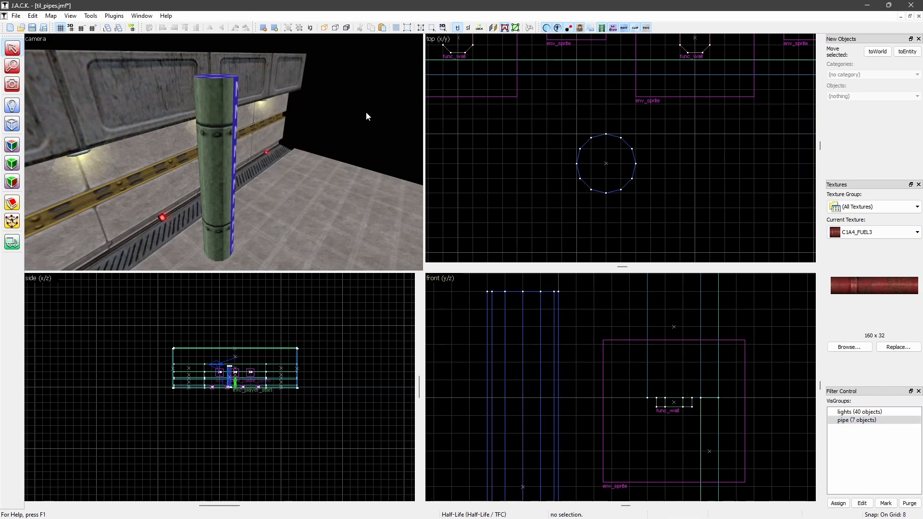
Apply the sampled C1A4_FUEL3 texture to the side faces around the cylinder
{"action": "key", "text": "z"}
{"action": "key", "text": "w"}
{"action": "key", "text": "a"}
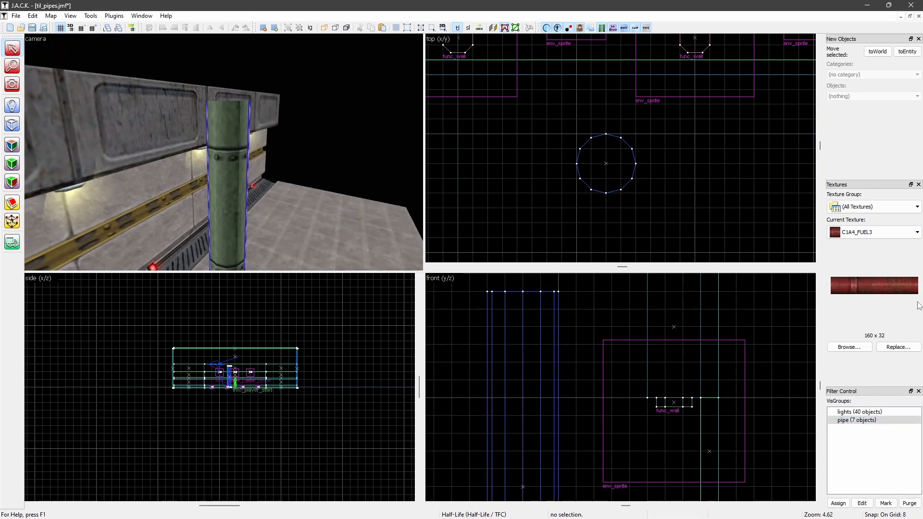
{"action": "left_click", "coordinate": [13, 146]}
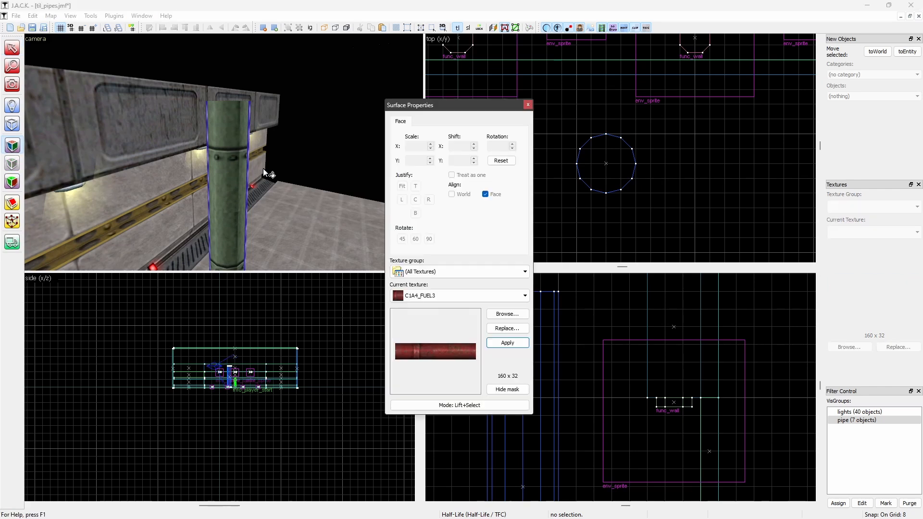
{"action": "right_click", "coordinate": [240, 159]}
{"action": "right_click", "coordinate": [234, 162]}
{"action": "right_click", "coordinate": [221, 169]}
{"action": "right_click", "coordinate": [212, 177]}
{"action": "key", "text": "z"}
{"action": "key", "text": "a"}
{"action": "key", "text": "z"}
{"action": "key", "text": "z"}
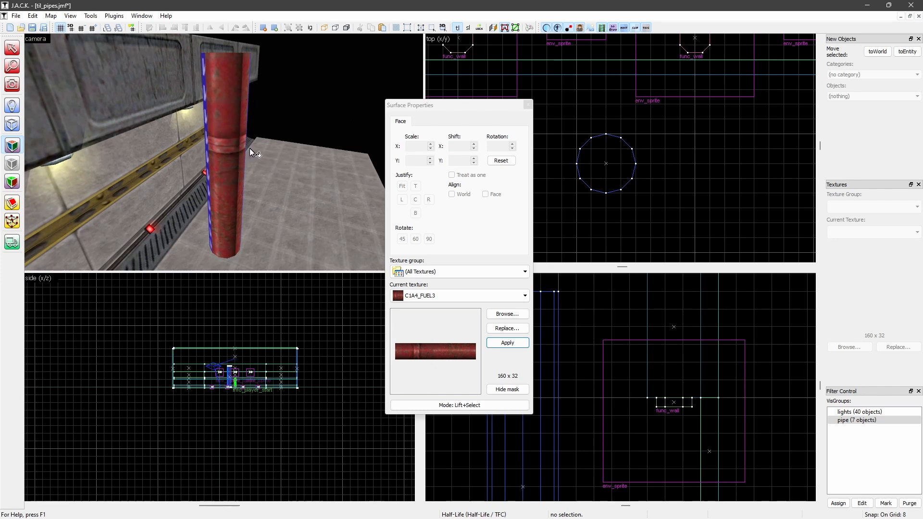
Try to match the texture at the cylinder's seam face with a Y shift of 6 and a Y scale of -1
{"action": "scroll", "coordinate": [238, 170], "scroll_direction": "up", "scroll_amount": 2}
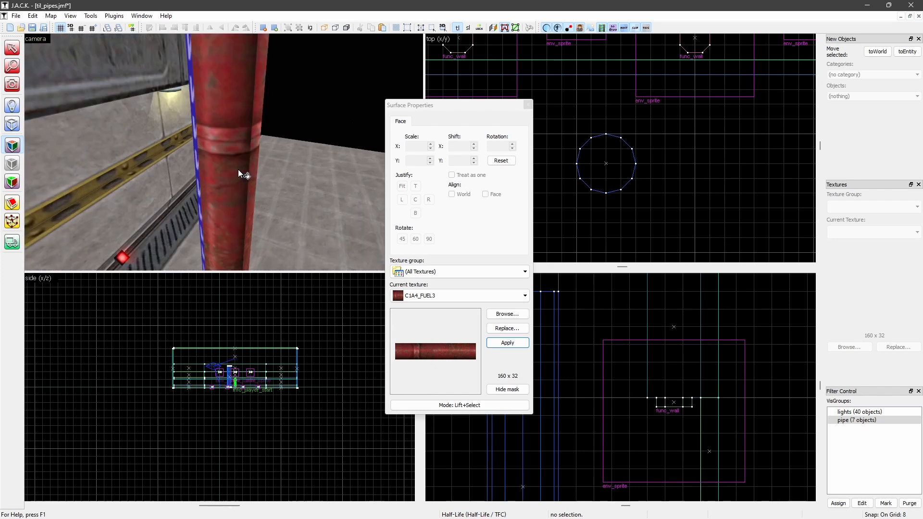
{"action": "left_click", "coordinate": [242, 129]}
{"action": "middle_click_drag", "start_coordinate": [253, 143], "coordinate": [267, 166]}
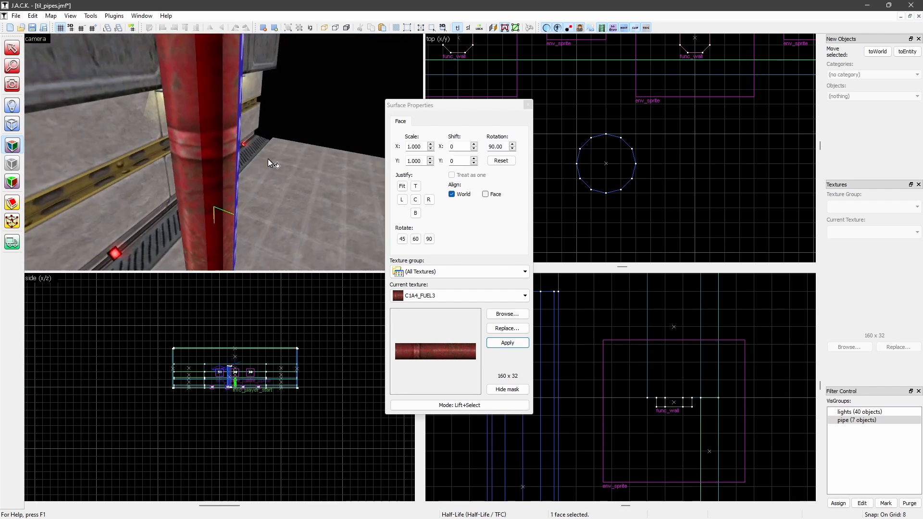
{"action": "left_click", "coordinate": [229, 129]}
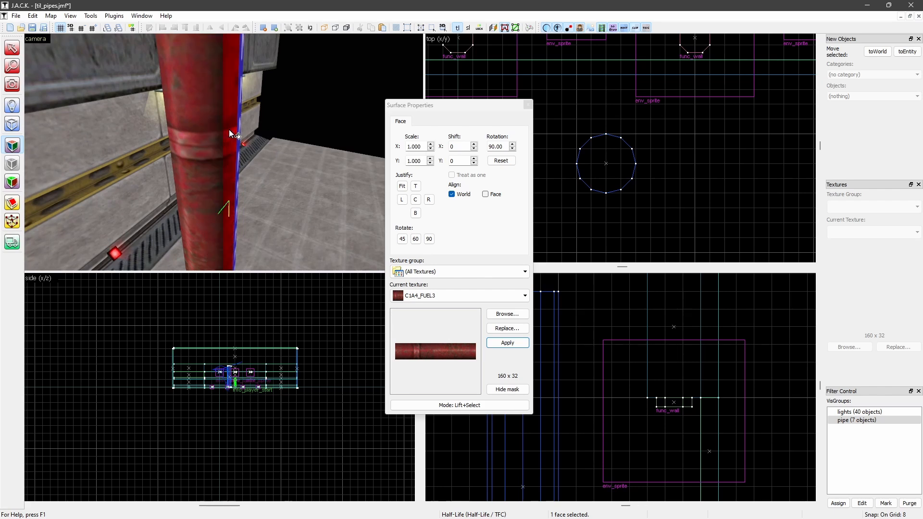
{"action": "left_click", "coordinate": [474, 159]}
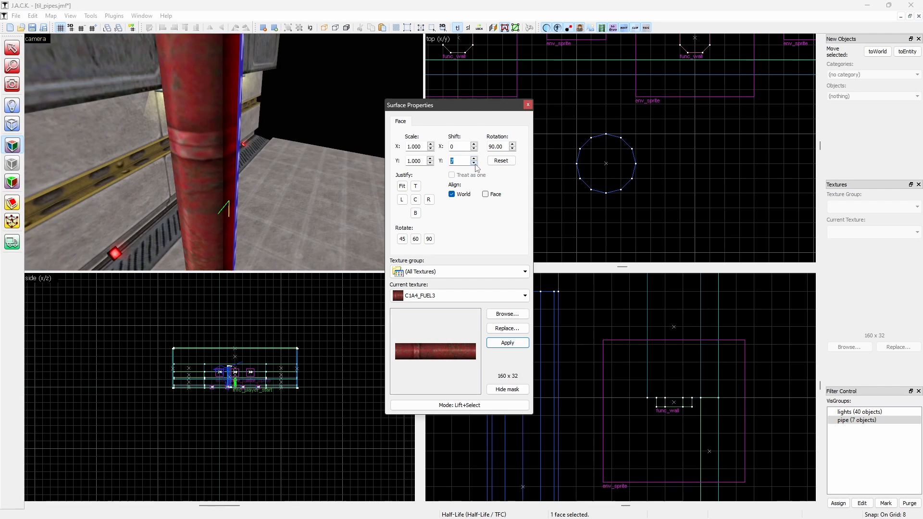
{"action": "left_click", "coordinate": [474, 163]}
{"action": "left_click", "coordinate": [321, 169]}
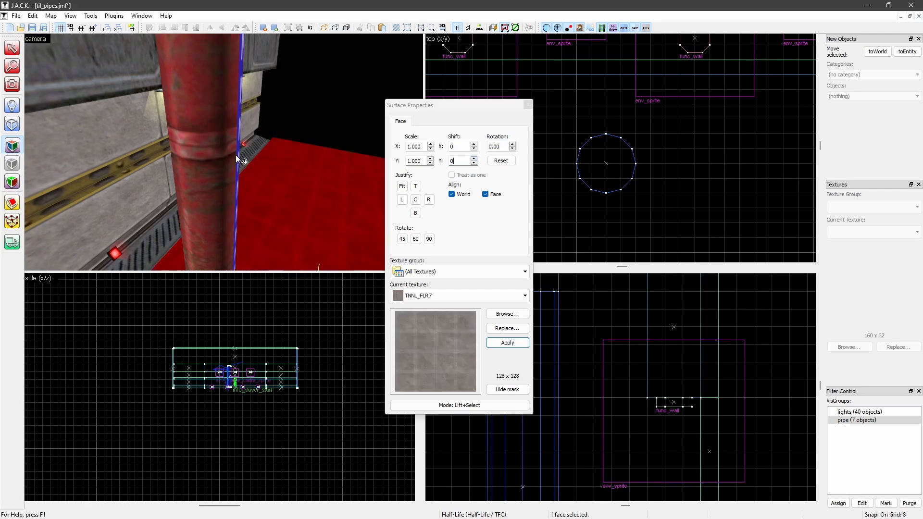
{"action": "left_click", "coordinate": [243, 156]}
{"action": "left_click", "coordinate": [412, 163]}
{"action": "double_click", "coordinate": [412, 161]}
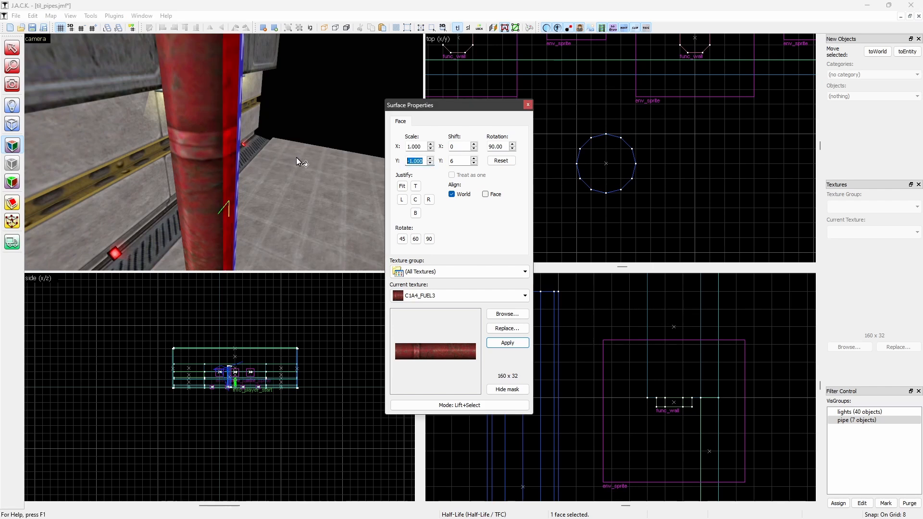
{"action": "left_click", "coordinate": [409, 161]}
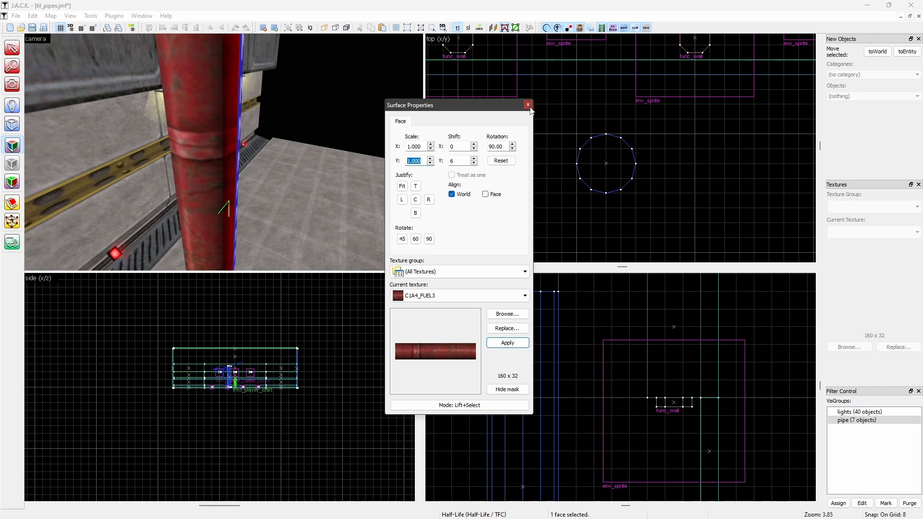
{"action": "left_click", "coordinate": [528, 105]}
Flatten the cylinder in the top view to a sheet about 1 unit deep against its far edge
{"action": "left_click", "coordinate": [223, 149]}
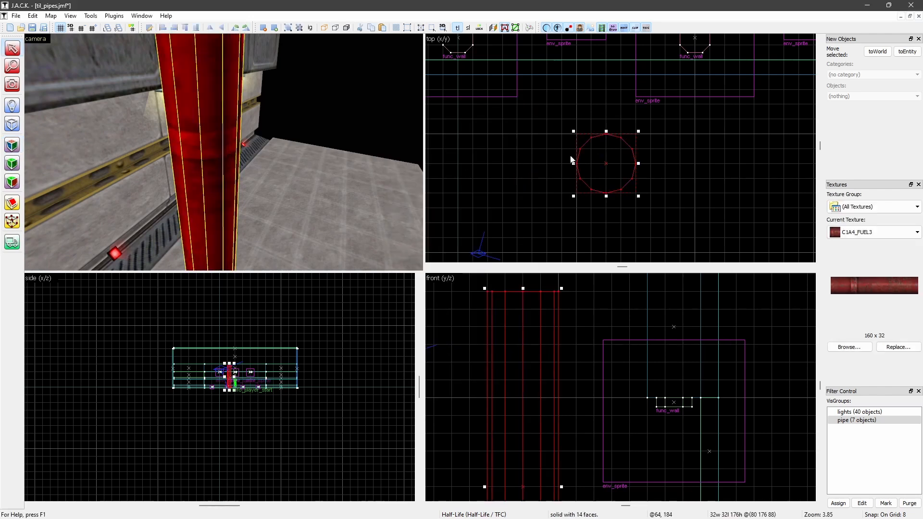
{"action": "left_click_drag", "start_coordinate": [606, 196], "coordinate": [606, 136]}
{"action": "left_click", "coordinate": [561, 193]}
{"action": "middle_click_drag", "start_coordinate": [266, 145], "coordinate": [233, 166]}
{"action": "scroll", "coordinate": [234, 166], "scroll_direction": "down", "scroll_amount": 3}
{"action": "scroll", "coordinate": [255, 174], "scroll_direction": "up", "scroll_amount": 3}
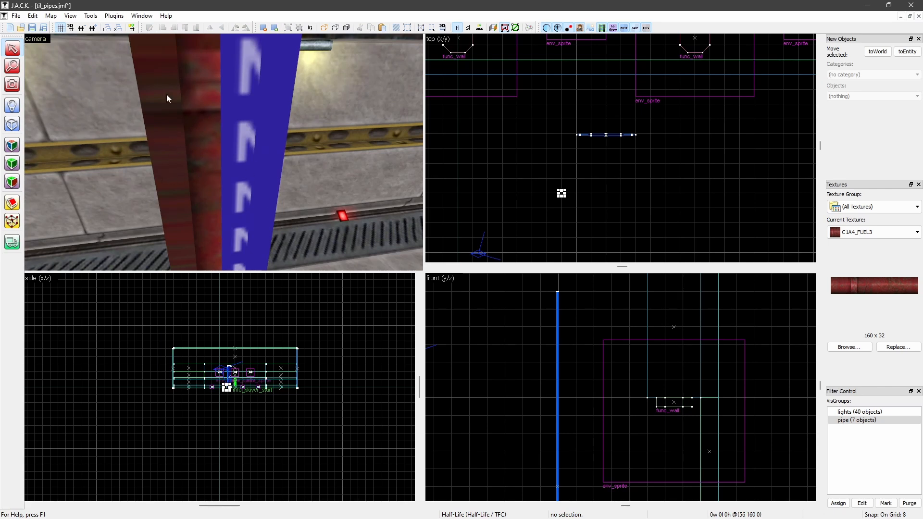
Apply C1A4_FUEL3 to the near side faces of the flattened cylinder
{"action": "left_click", "coordinate": [12, 145]}
{"action": "left_click", "coordinate": [216, 153]}
{"action": "right_click", "coordinate": [284, 143]}
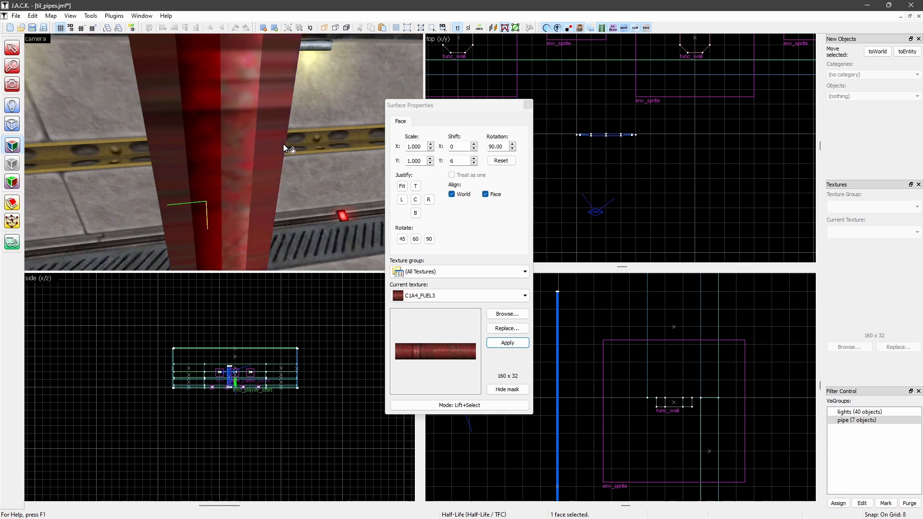
{"action": "right_click", "coordinate": [180, 148]}
{"action": "right_click", "coordinate": [156, 156]}
Align the texture to world on the six near faces of the flattened cylinder and fit it with the faces treated as one
{"action": "left_click", "coordinate": [154, 159], "text": "ctrl"}
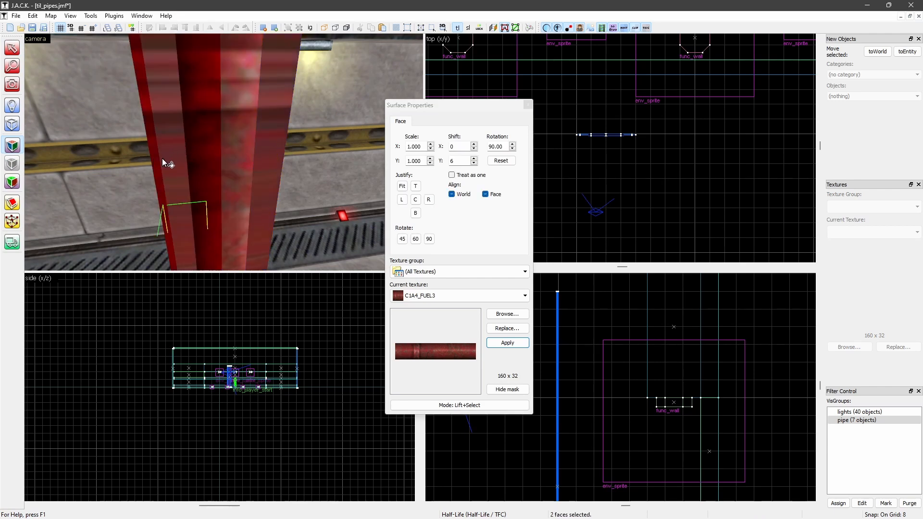
{"action": "left_click", "coordinate": [168, 157], "text": "ctrl"}
{"action": "left_click", "coordinate": [207, 154], "text": "ctrl"}
{"action": "left_click", "coordinate": [203, 150], "text": "ctrl"}
{"action": "left_click", "coordinate": [233, 150], "text": "ctrl"}
{"action": "left_click", "coordinate": [261, 148], "text": "ctrl"}
{"action": "left_click", "coordinate": [278, 139], "text": "ctrl"}
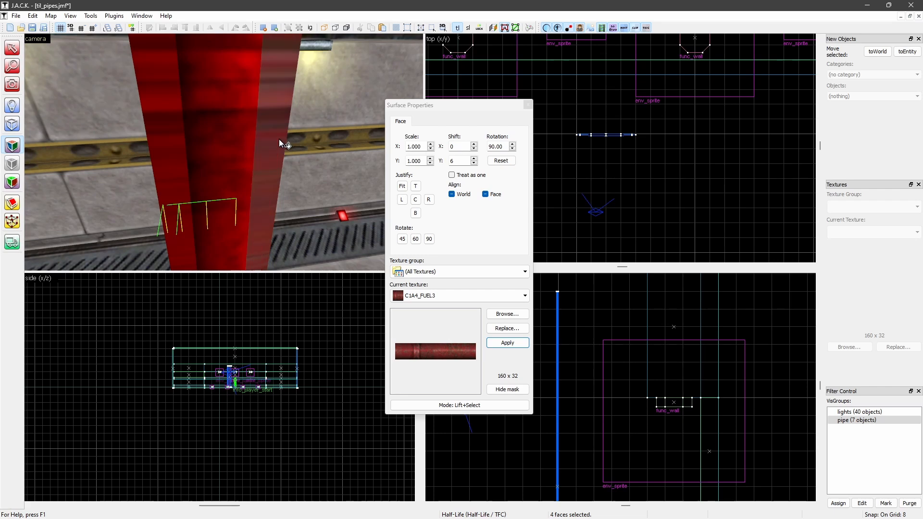
{"action": "left_click", "coordinate": [280, 139], "text": "ctrl"}
{"action": "left_click", "coordinate": [275, 140], "text": "ctrl"}
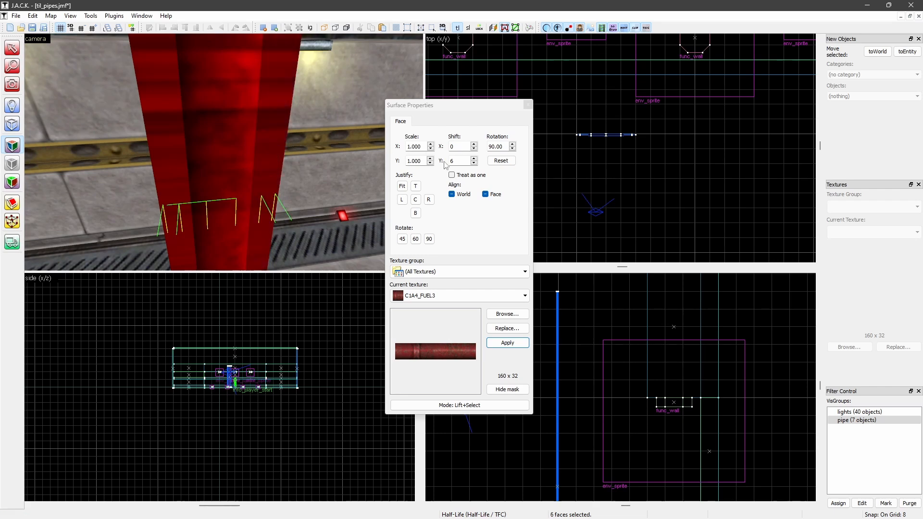
{"action": "left_click", "coordinate": [452, 194]}
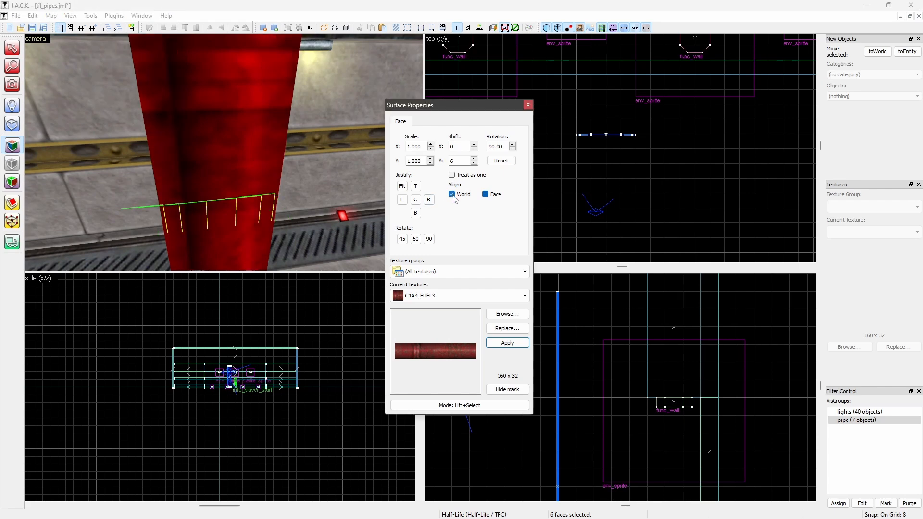
{"action": "left_click", "coordinate": [453, 176]}
{"action": "left_click", "coordinate": [402, 186]}
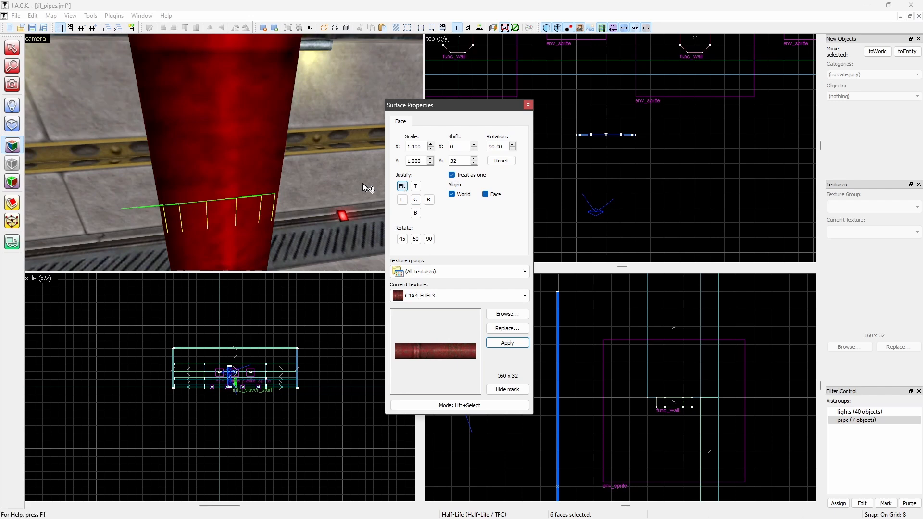
{"action": "scroll", "coordinate": [284, 175], "scroll_direction": "down", "scroll_amount": 3}
{"action": "scroll", "coordinate": [284, 175], "scroll_direction": "down", "scroll_amount": 3}
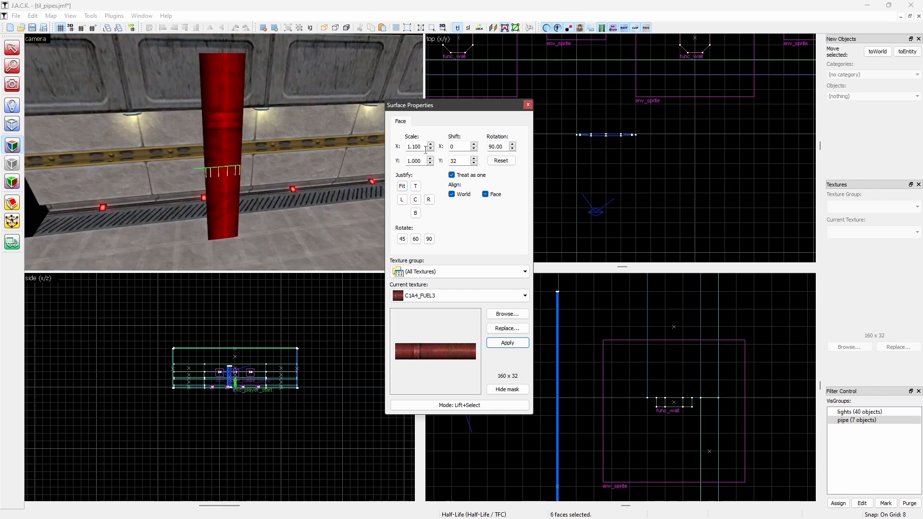
Shorten the flattened cylinder to a height of 160 units in the front view
{"action": "left_click", "coordinate": [528, 106]}
{"action": "scroll", "coordinate": [567, 356], "scroll_direction": "down", "scroll_amount": 3}
{"action": "scroll", "coordinate": [568, 355], "scroll_direction": "down", "scroll_amount": 4}
{"action": "scroll", "coordinate": [569, 351], "scroll_direction": "up", "scroll_amount": 5}
{"action": "left_click_drag", "start_coordinate": [560, 313], "coordinate": [568, 343]}
{"action": "key", "text": "Escape"}
{"action": "scroll", "coordinate": [288, 202], "scroll_direction": "up", "scroll_amount": 3}
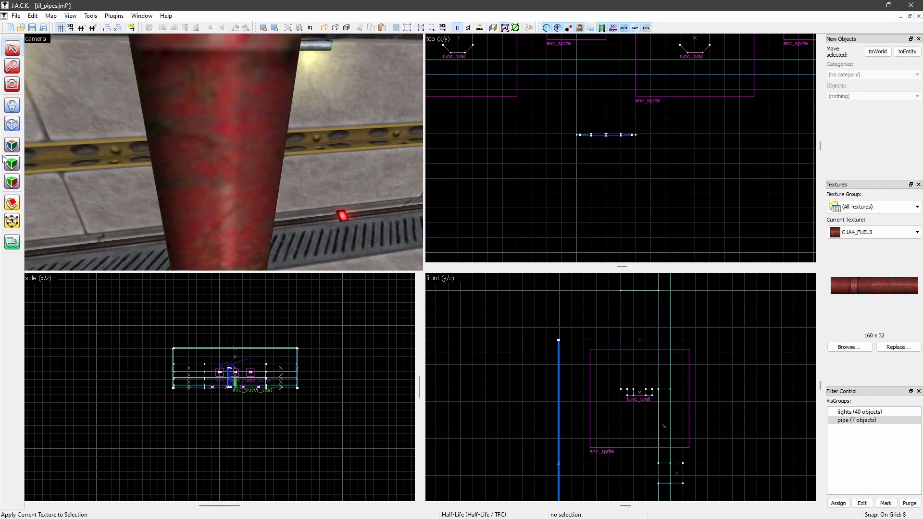
Refit the texture across the six near faces of the shortened cylinder, treating them as one surface
{"action": "left_click", "coordinate": [279, 165]}
{"action": "left_click", "coordinate": [17, 143]}
{"action": "left_click", "coordinate": [204, 152]}
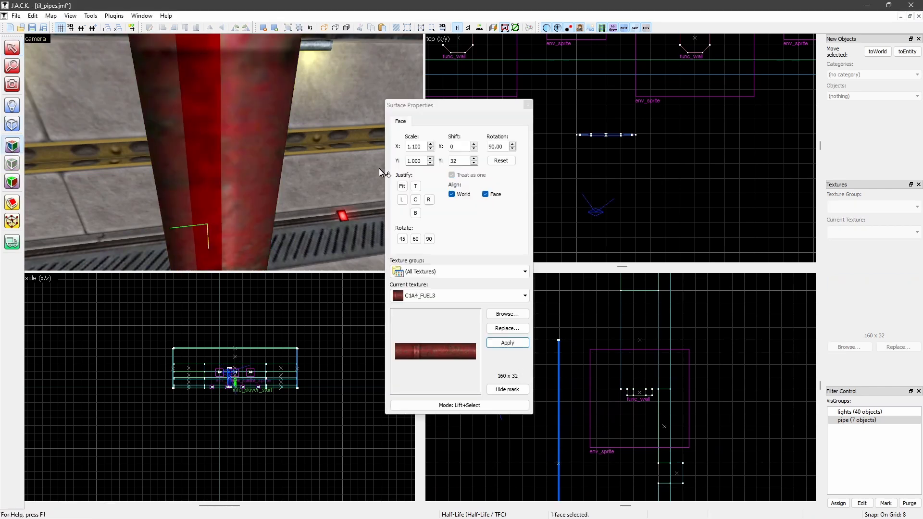
{"action": "left_click", "coordinate": [402, 186]}
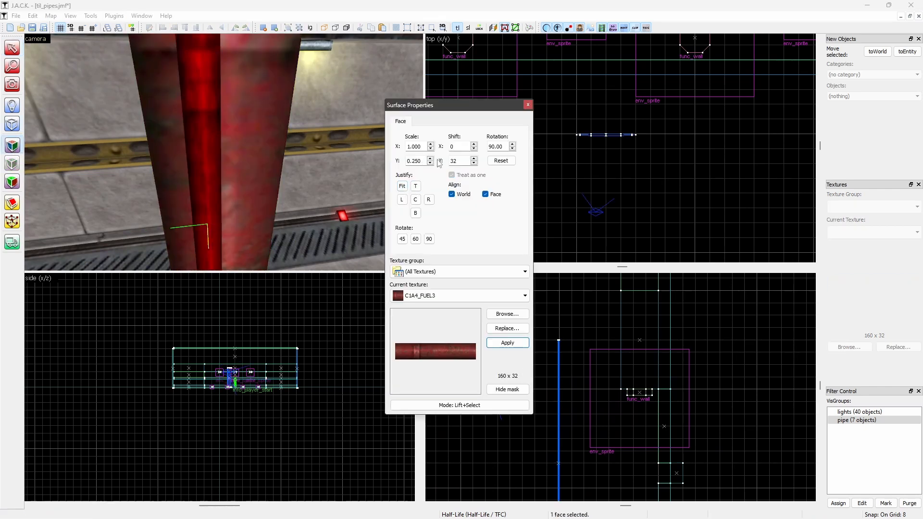
{"action": "scroll", "coordinate": [160, 162], "scroll_direction": "down", "scroll_amount": 3}
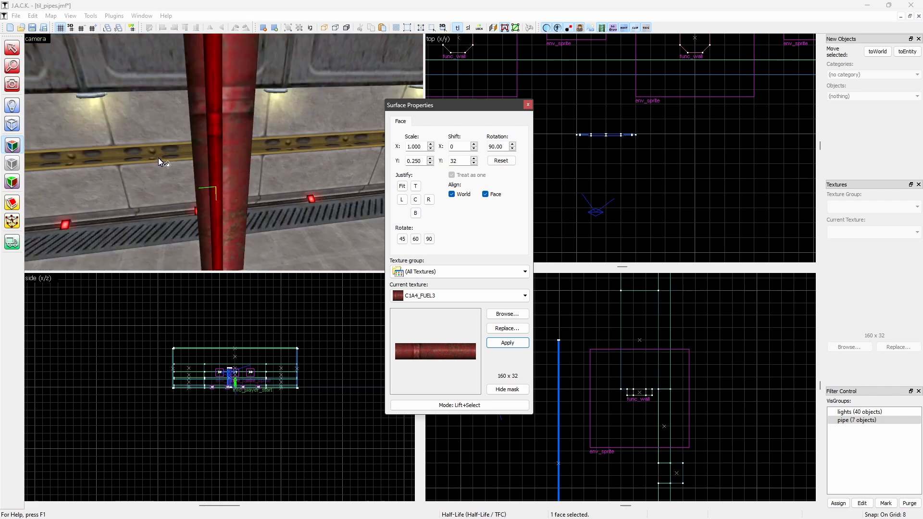
{"action": "left_click", "coordinate": [201, 164], "text": "ctrl"}
{"action": "left_click", "coordinate": [194, 168], "text": "ctrl"}
{"action": "left_click", "coordinate": [235, 163], "text": "ctrl"}
{"action": "left_click", "coordinate": [243, 162], "text": "ctrl"}
{"action": "left_click", "coordinate": [250, 160], "text": "ctrl"}
{"action": "left_click", "coordinate": [402, 186]}
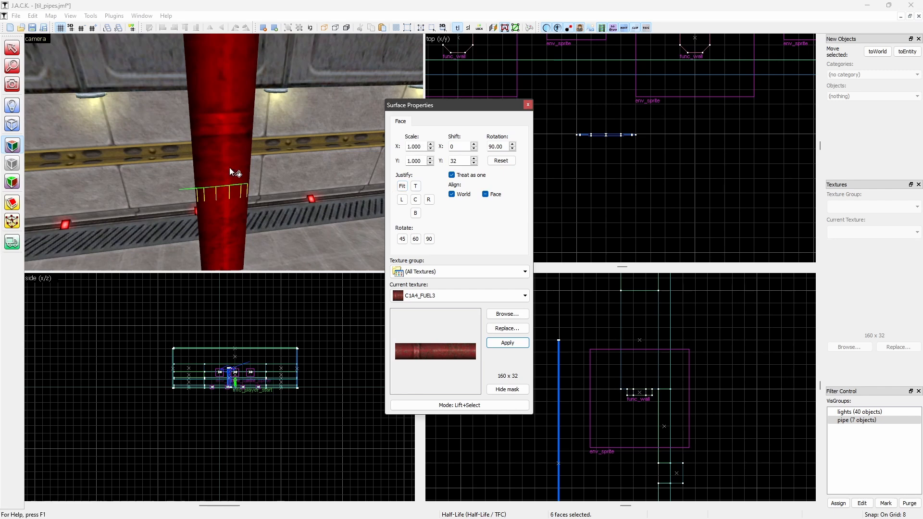
Copy the texture from a near face onto the far side faces of the flattened cylinder, undoing the last application
{"action": "left_click", "coordinate": [217, 141]}
{"action": "key", "text": "z"}
{"action": "key", "text": "w"}
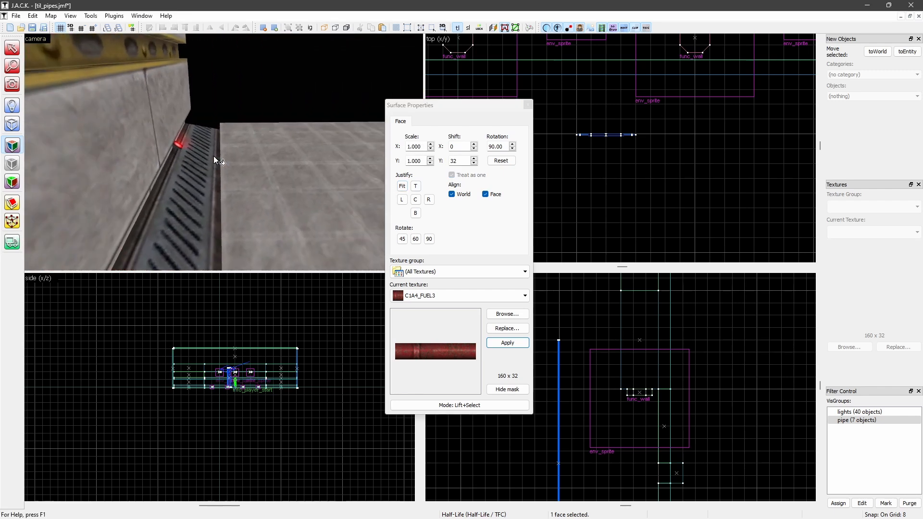
{"action": "right_click", "coordinate": [204, 189], "text": "alt"}
{"action": "right_click", "coordinate": [198, 194], "text": "alt"}
{"action": "right_click", "coordinate": [217, 183], "text": "alt"}
{"action": "right_click", "coordinate": [233, 179], "text": "alt"}
{"action": "right_click", "coordinate": [251, 175], "text": "alt"}
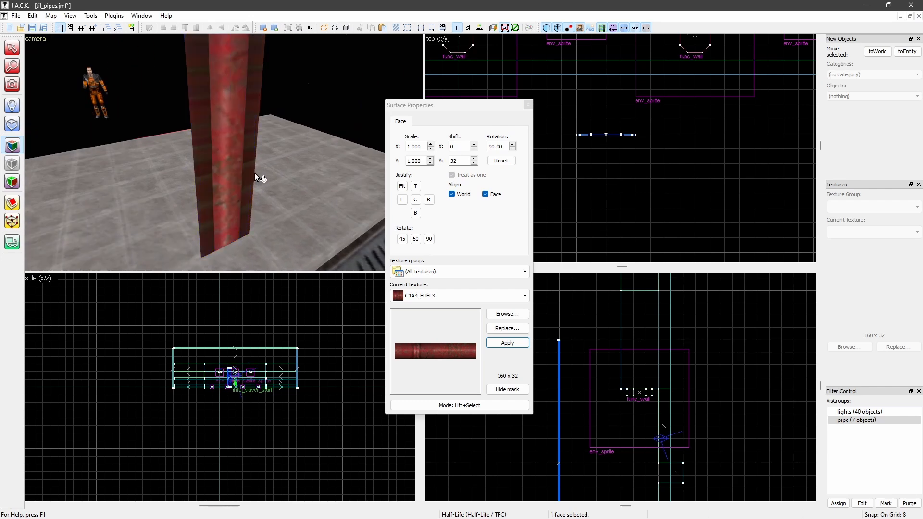
{"action": "right_click", "coordinate": [255, 173], "text": "alt"}
{"action": "key", "text": "ctrl+z"}
Align the texture to world on the six far faces and fit it across them as one surface
{"action": "left_click", "coordinate": [251, 174]}
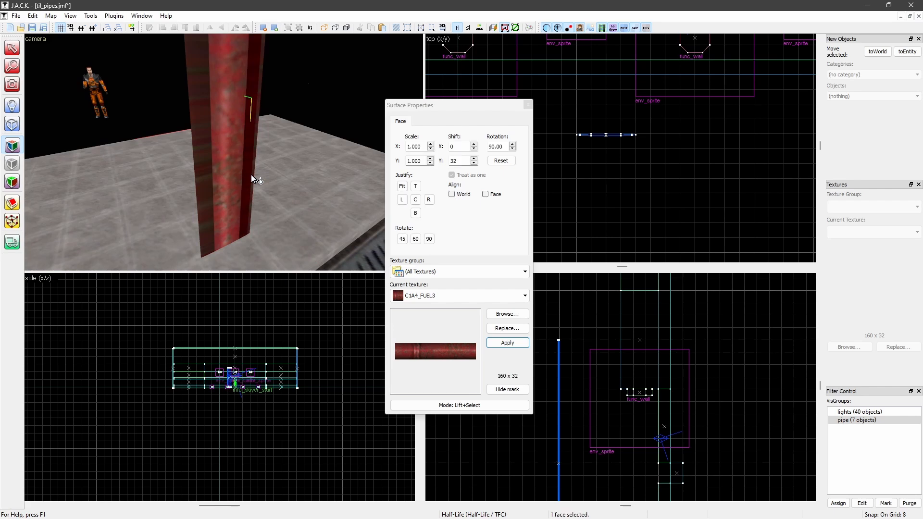
{"action": "left_click", "coordinate": [253, 174], "text": "ctrl"}
{"action": "left_click", "coordinate": [226, 181], "text": "ctrl"}
{"action": "left_click", "coordinate": [215, 185], "text": "ctrl"}
{"action": "left_click", "coordinate": [208, 189], "text": "ctrl"}
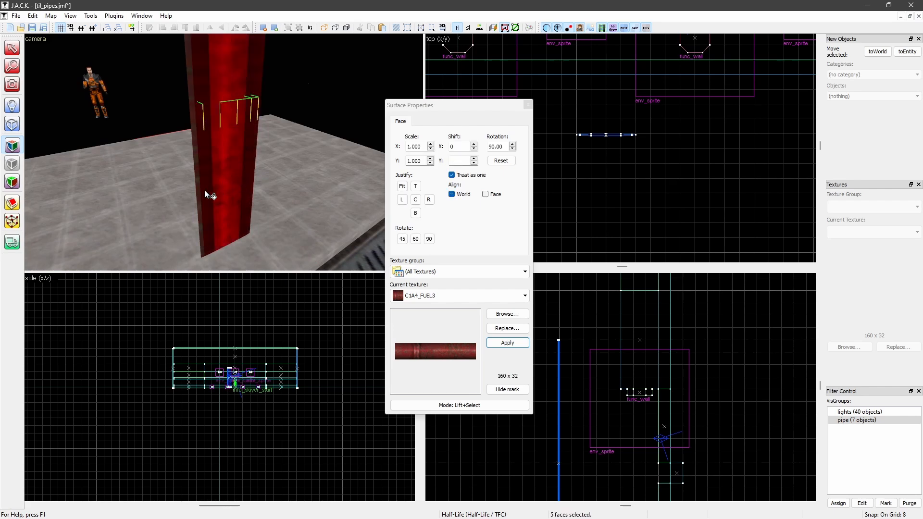
{"action": "left_click", "coordinate": [201, 196], "text": "ctrl"}
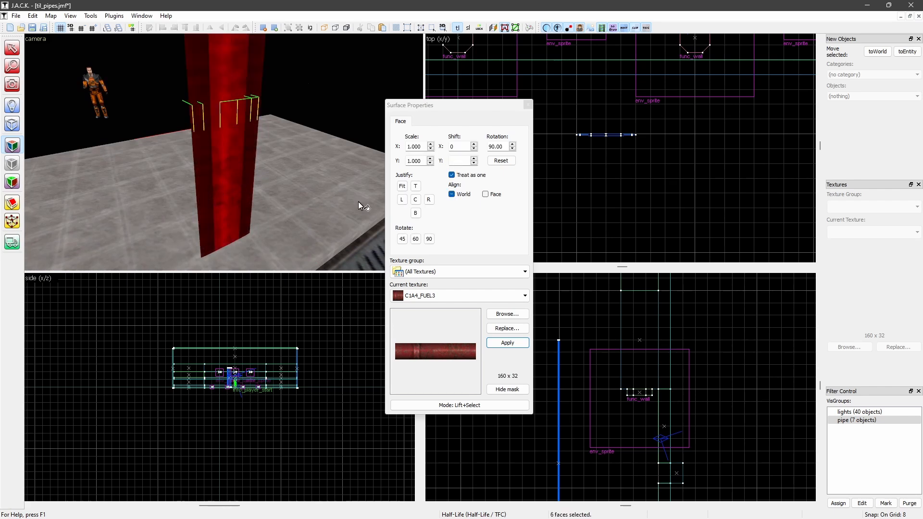
{"action": "left_click", "coordinate": [452, 195]}
{"action": "left_click", "coordinate": [402, 186]}
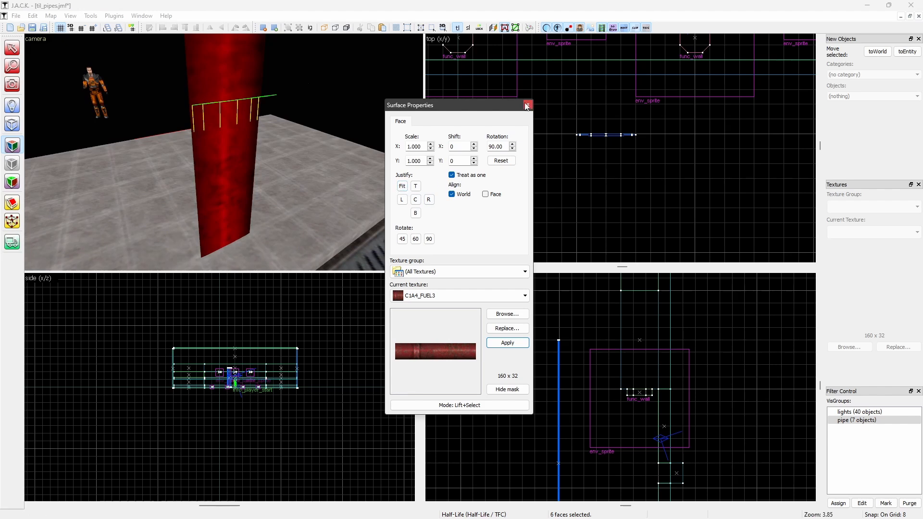
{"action": "left_click", "coordinate": [528, 105]}
Stretch the flattened cylinder back to a round cross-section about 32 units deep and check the texture around it
{"action": "key", "text": "z"}
{"action": "key", "text": "w"}
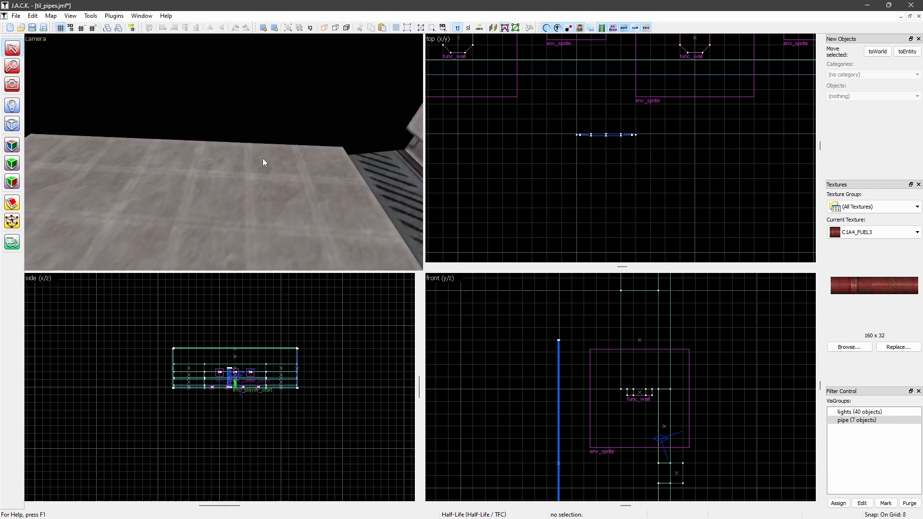
{"action": "key", "text": "z"}
{"action": "left_click", "coordinate": [265, 196]}
{"action": "scroll", "coordinate": [568, 154], "scroll_direction": "right", "scroll_amount": 3}
{"action": "scroll", "coordinate": [548, 144], "scroll_direction": "up", "scroll_amount": 2}
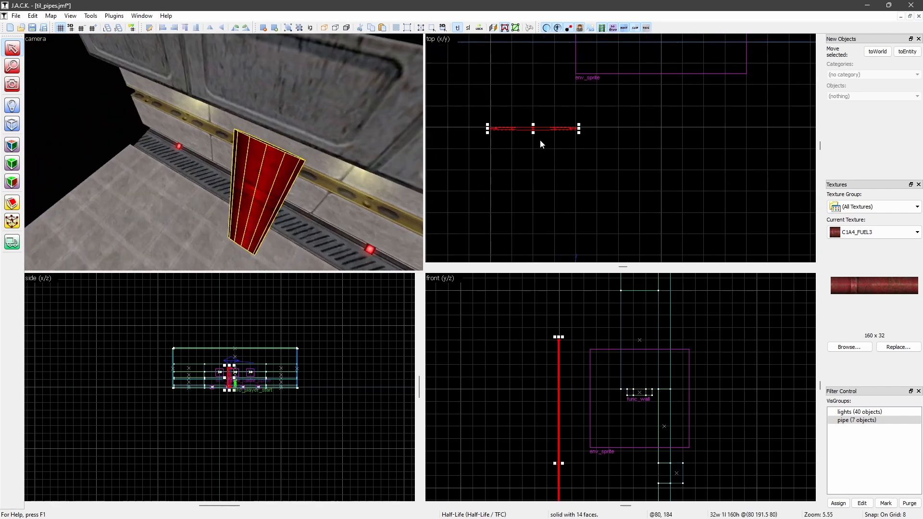
{"action": "left_click_drag", "start_coordinate": [533, 133], "coordinate": [540, 203]}
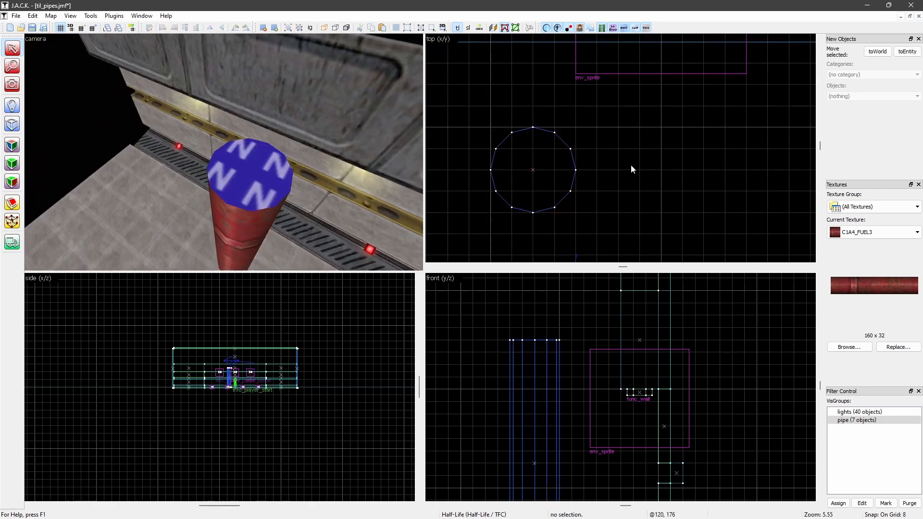
{"action": "left_click", "coordinate": [630, 167]}
{"action": "key", "text": "z"}
{"action": "key", "text": "w"}
{"action": "key", "text": "a"}
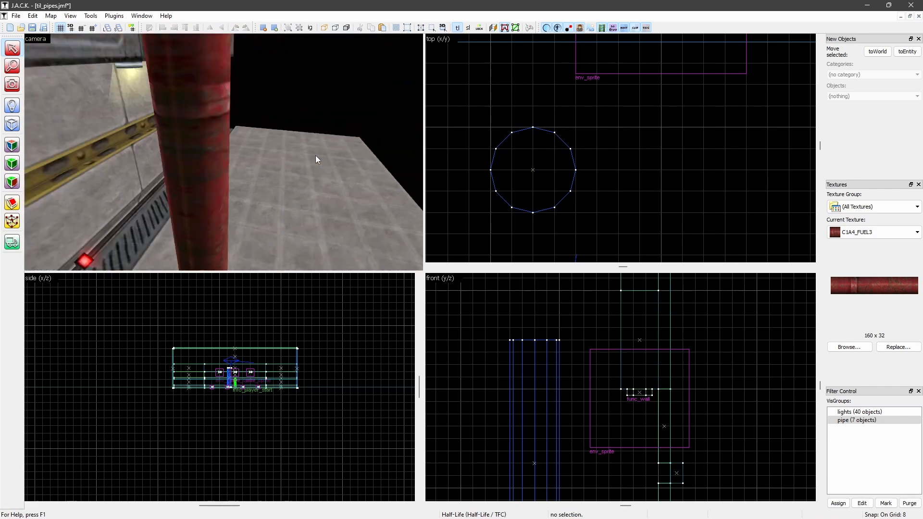
{"action": "key", "text": "s"}
{"action": "key", "text": "d"}
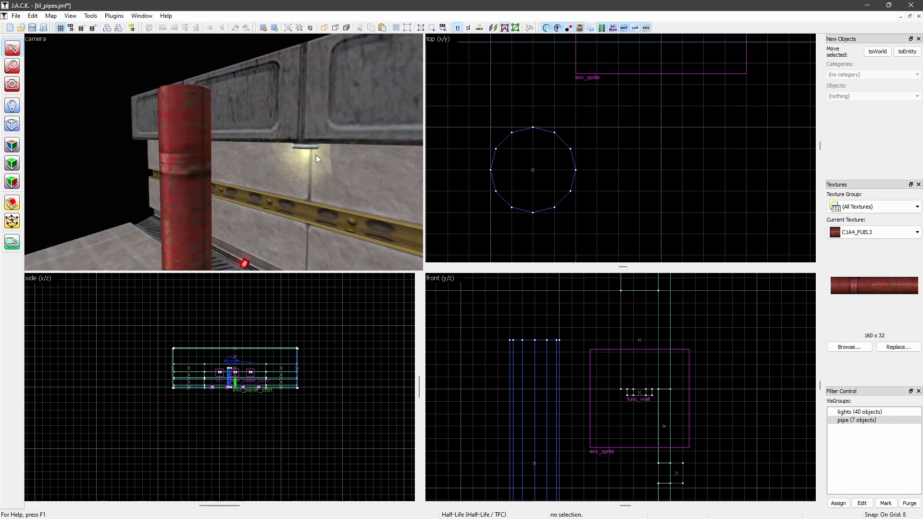
Examine how the red texture wraps around the round cylinder, looking for seams on its near, far and side faces
{"action": "key", "text": "z"}
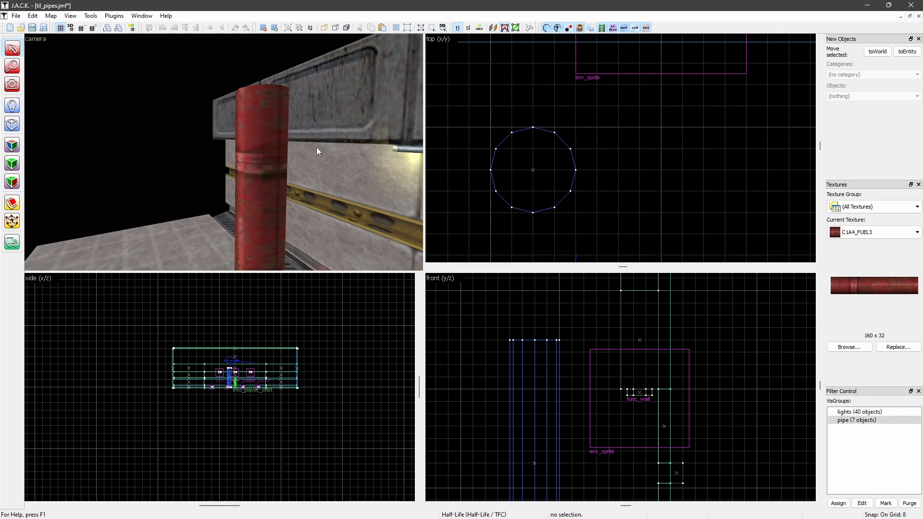
{"action": "key", "text": "z"}
{"action": "key", "text": "a"}
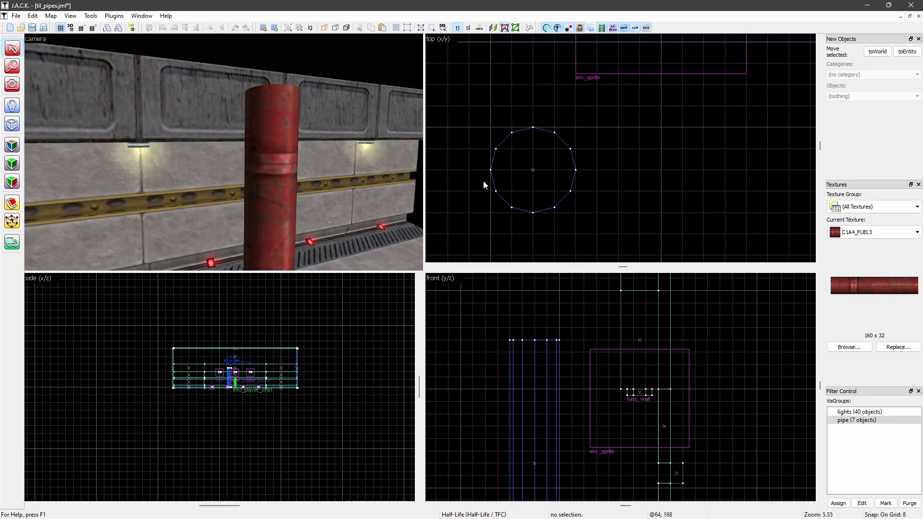
{"action": "key", "text": "z"}
{"action": "key", "text": "w"}
{"action": "key", "text": "d"}
{"action": "key", "text": "s"}
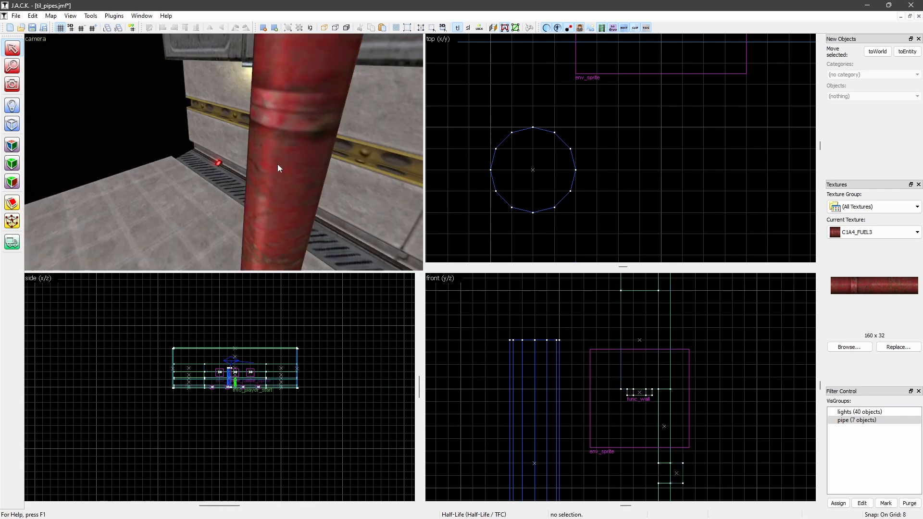
{"action": "key", "text": "w"}
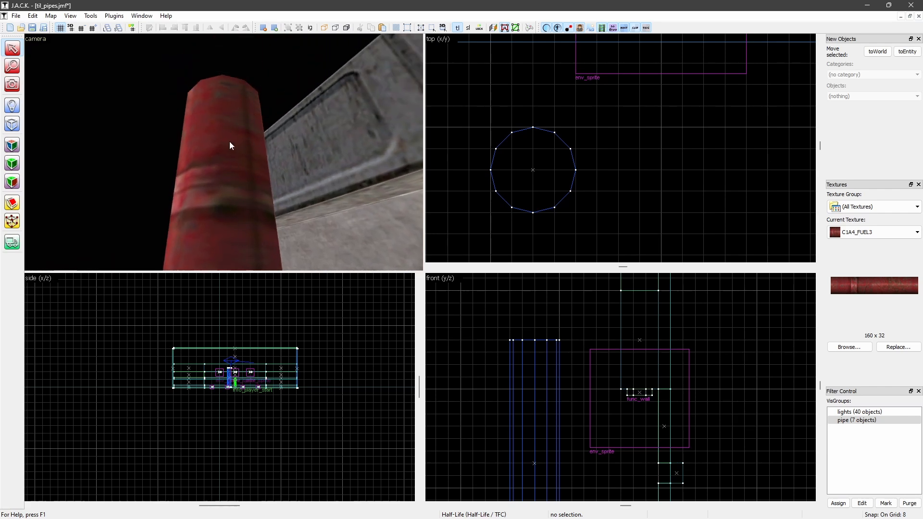
{"action": "key", "text": "z"}
{"action": "key", "text": "s"}
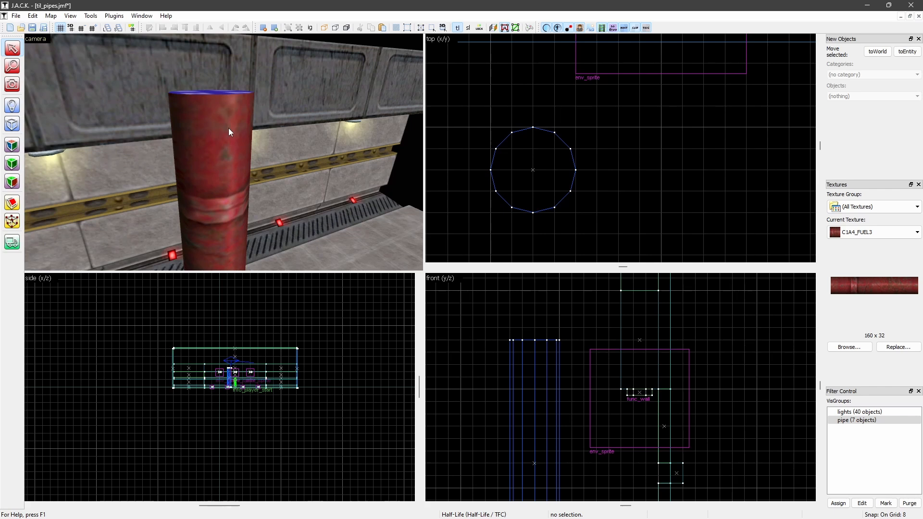
{"action": "key", "text": "Left"}
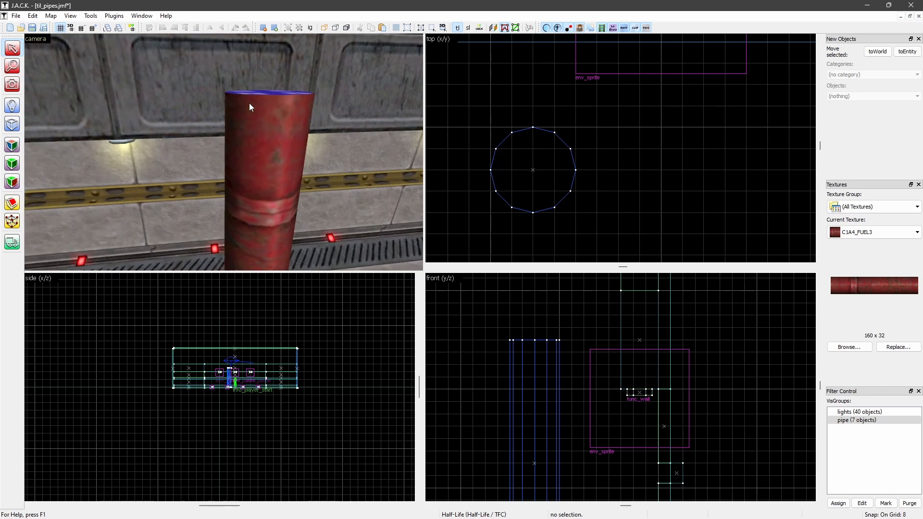
{"action": "key", "text": "d"}
{"action": "key", "text": "Left"}
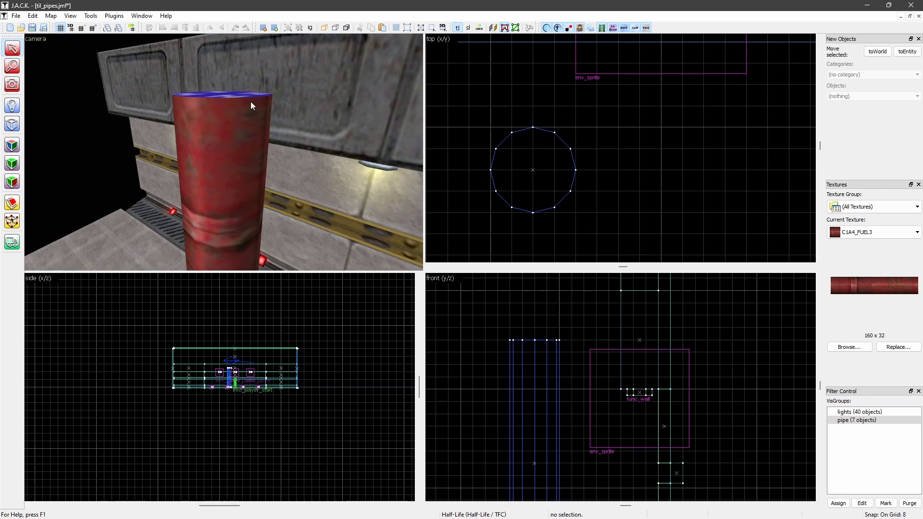
{"action": "key", "text": "Down"}
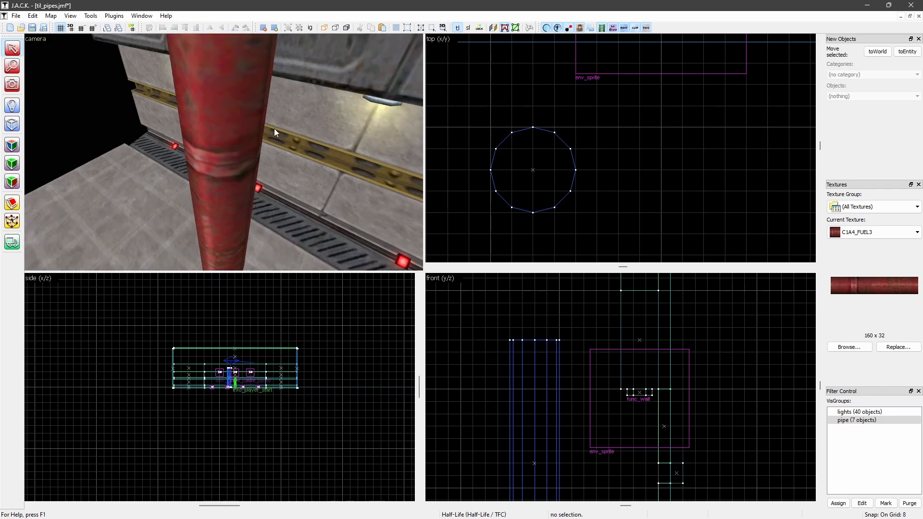
{"action": "key", "text": "Up"}
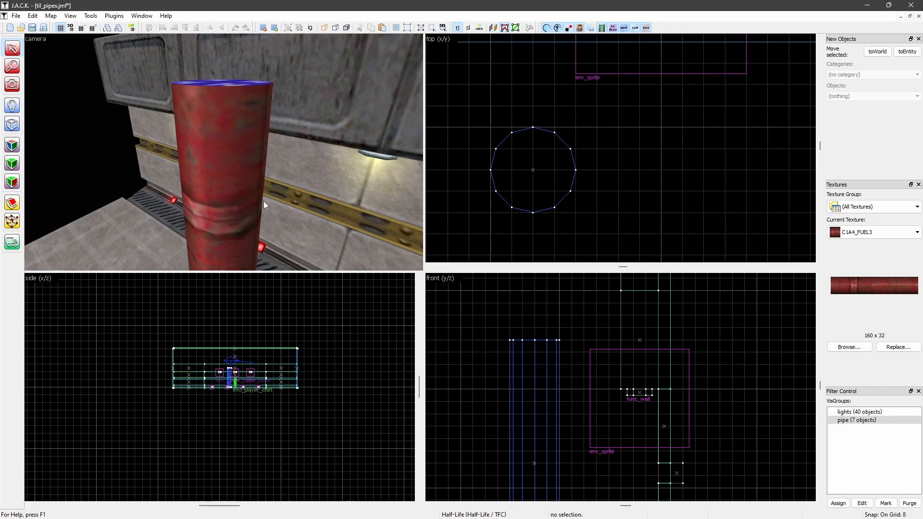
{"action": "key", "text": "a"}
{"action": "key", "text": "Right"}
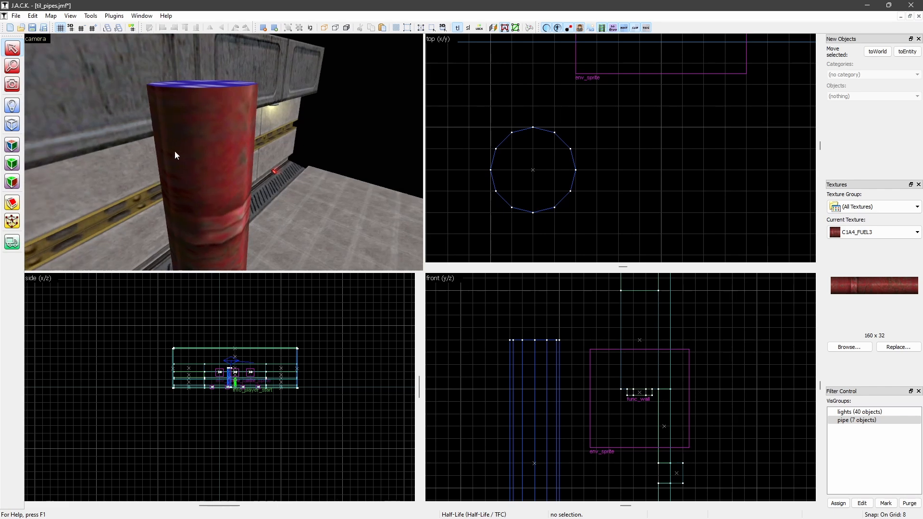
{"action": "key", "text": "s"}
{"action": "key", "text": "d"}
{"action": "key", "text": "Left"}
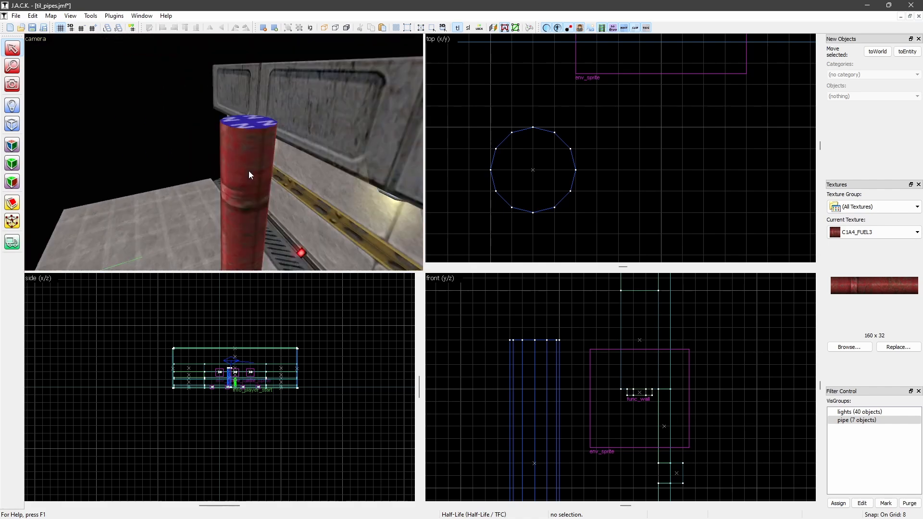
{"action": "key", "text": "w"}
{"action": "key", "text": "Right"}
{"action": "key", "text": "s"}
{"action": "key", "text": "s"}
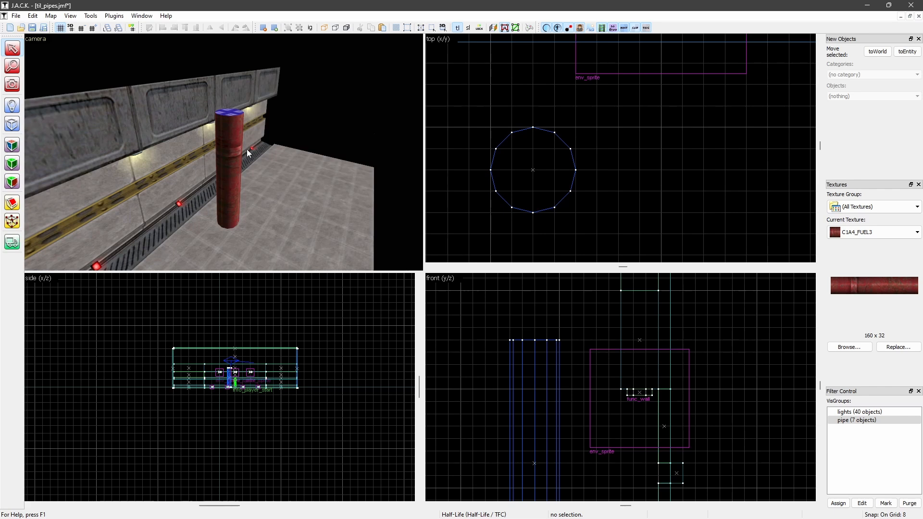
{"action": "key", "text": "Left"}
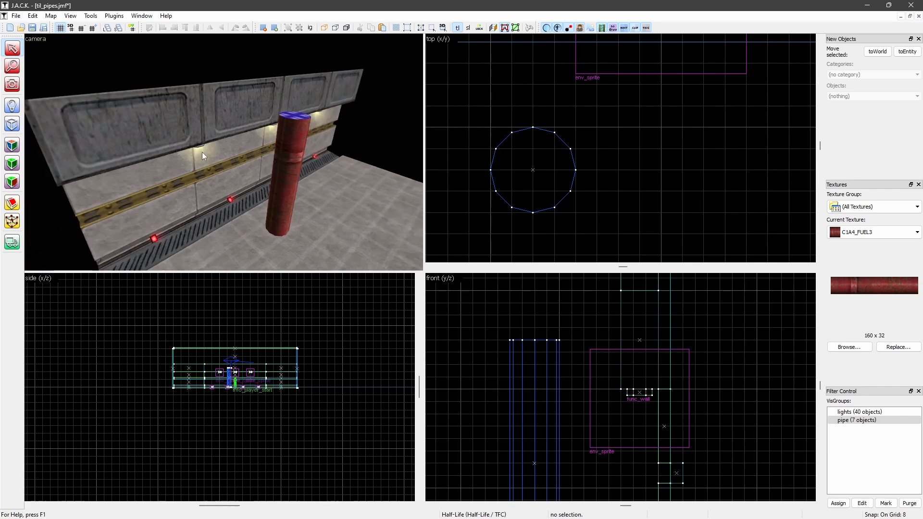
{"action": "key", "text": "w"}
{"action": "key", "text": "Up"}
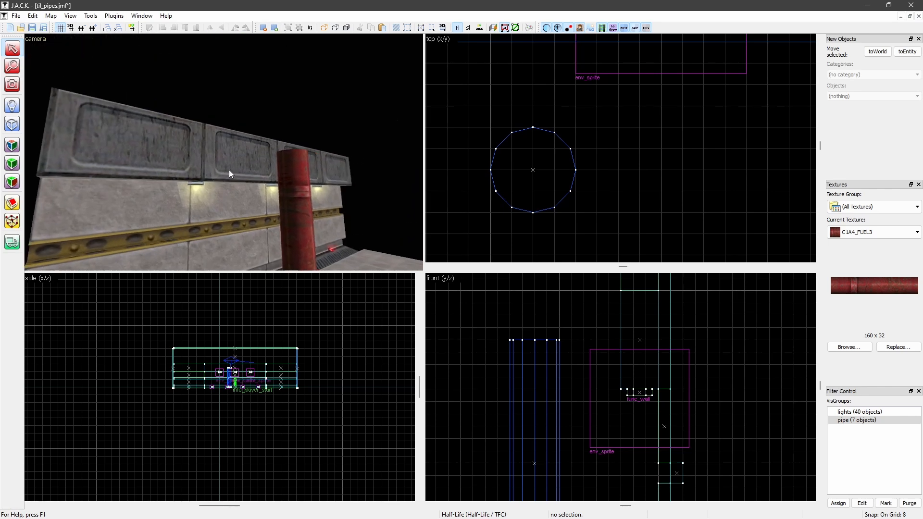
Show the lights VisGroup, look at the hanging lights around the cylinder, and hide the group again
{"action": "double_click", "coordinate": [870, 413]}
{"action": "key", "text": "Right"}
{"action": "key", "text": "Right"}
{"action": "key", "text": "Up"}
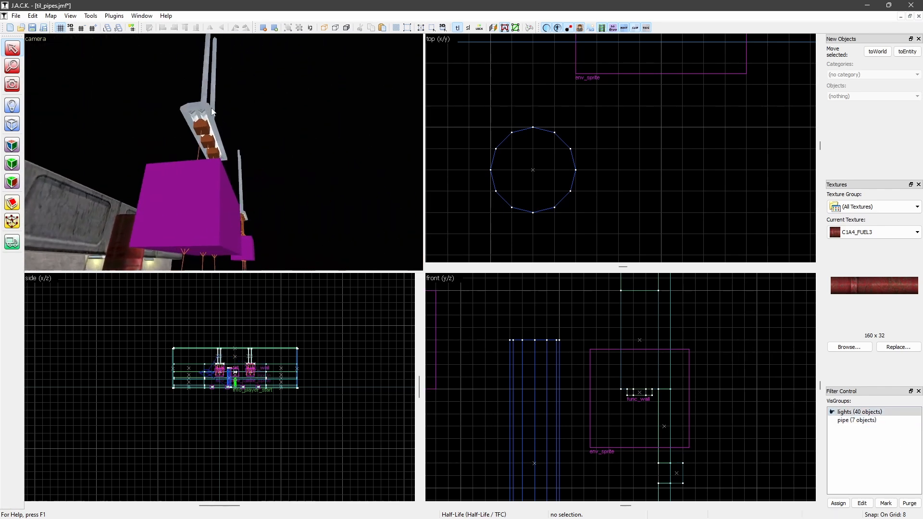
{"action": "key", "text": "Down"}
{"action": "key", "text": "s"}
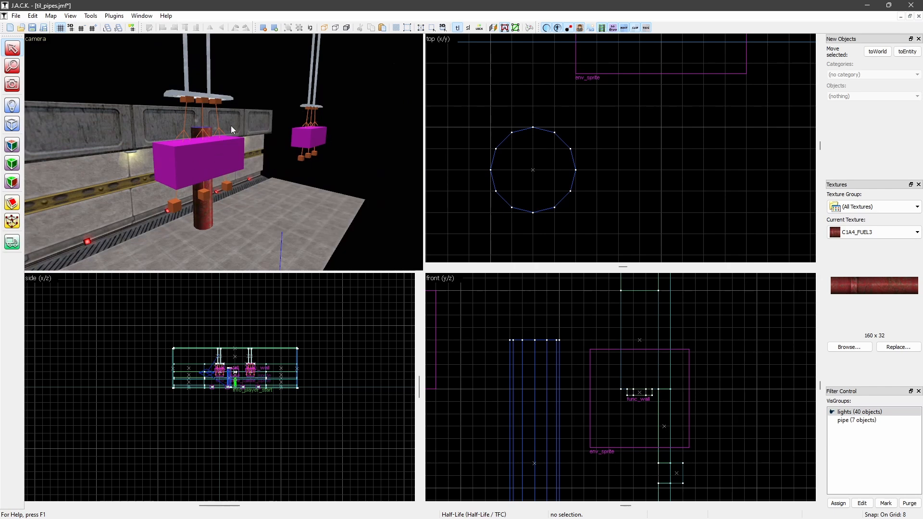
{"action": "left_click", "coordinate": [832, 412]}
Rotate the textured cylinder 90 degrees about the Z axis and check which side faces the room
{"action": "key", "text": "w"}
{"action": "middle_click_drag", "start_coordinate": [248, 159], "coordinate": [137, 177]}
{"action": "key", "text": "s"}
{"action": "left_click", "coordinate": [243, 177]}
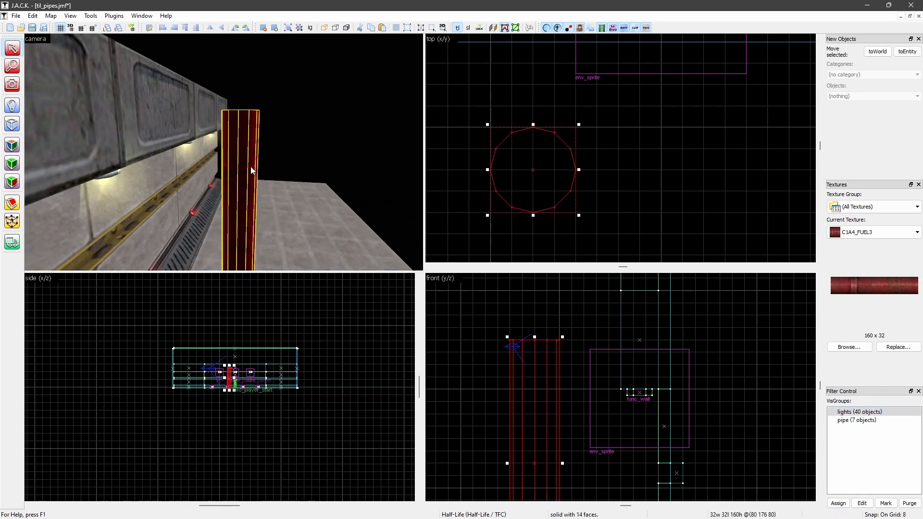
{"action": "key", "text": "ctrl+m"}
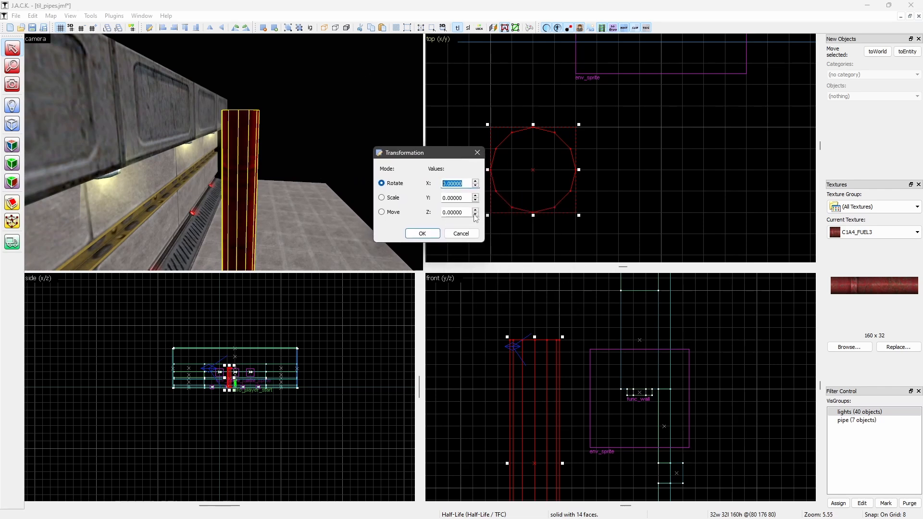
{"action": "key", "text": "Tab"}
{"action": "key", "text": "Tab"}
{"action": "type", "text": "90"}
{"action": "key", "text": "Return"}
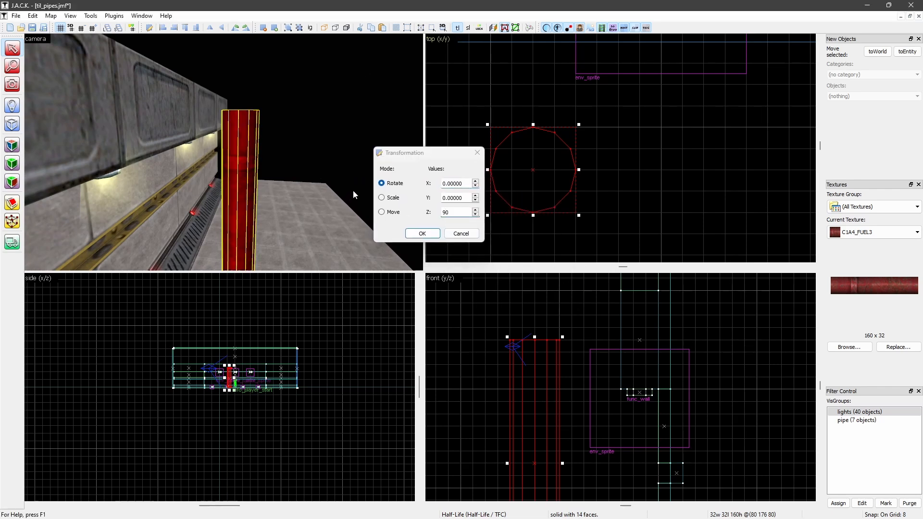
{"action": "left_click", "coordinate": [302, 162]}
{"action": "middle_click_drag", "start_coordinate": [302, 163], "coordinate": [210, 163]}
{"action": "scroll", "coordinate": [244, 165], "scroll_direction": "up", "scroll_amount": 1}
{"action": "scroll", "coordinate": [241, 157], "scroll_direction": "up", "scroll_amount": 1}
{"action": "scroll", "coordinate": [241, 156], "scroll_direction": "down", "scroll_amount": 2}
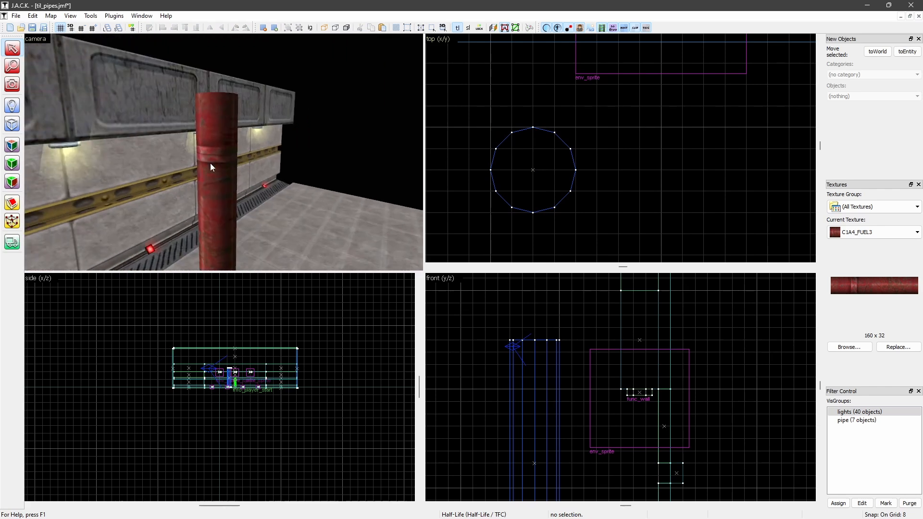
Rotate the cylinder another 180 degrees about the Z axis and deselect it
{"action": "left_click", "coordinate": [212, 163]}
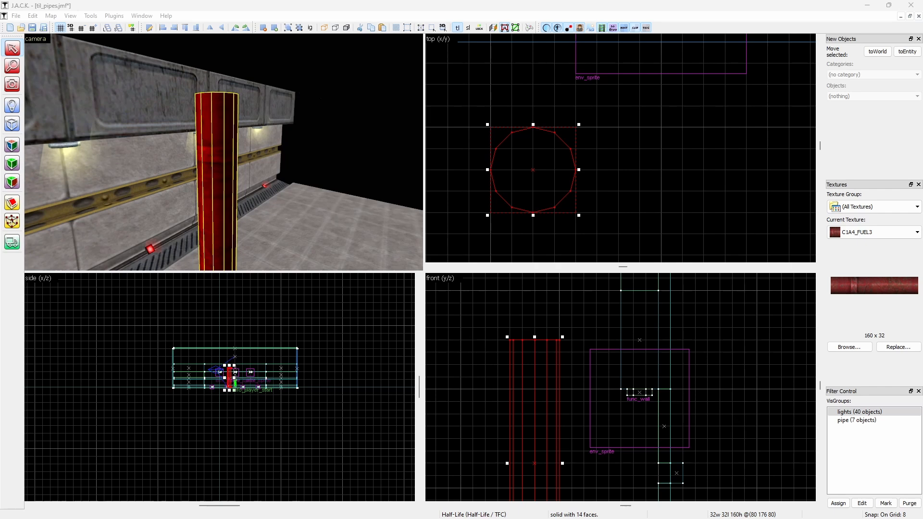
{"action": "key", "text": "ctrl+m"}
{"action": "key", "text": "Tab"}
{"action": "key", "text": "Tab"}
{"action": "type", "text": "180"}
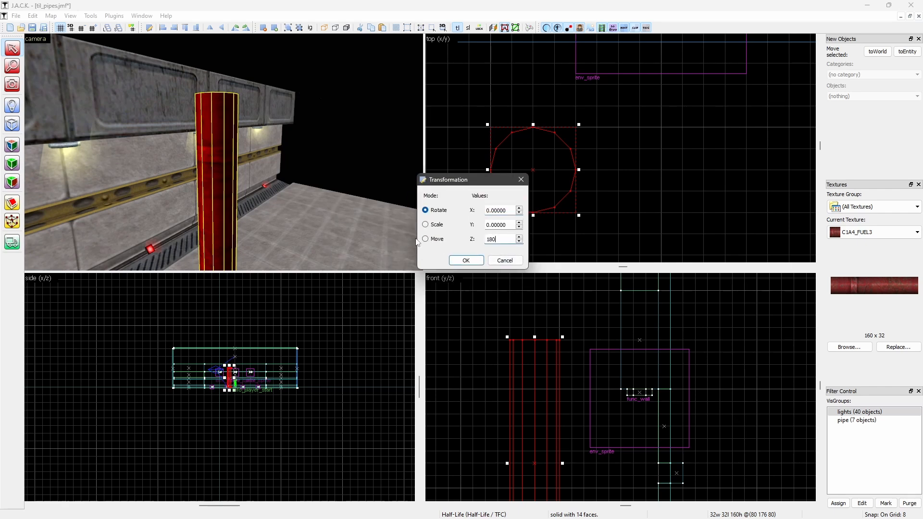
{"action": "key", "text": "Return"}
{"action": "left_click", "coordinate": [639, 98]}
Examine the texture on the rotated cylinder from the room side and along the wall
{"action": "middle_click_drag", "start_coordinate": [40, 172], "coordinate": [57, 161]}
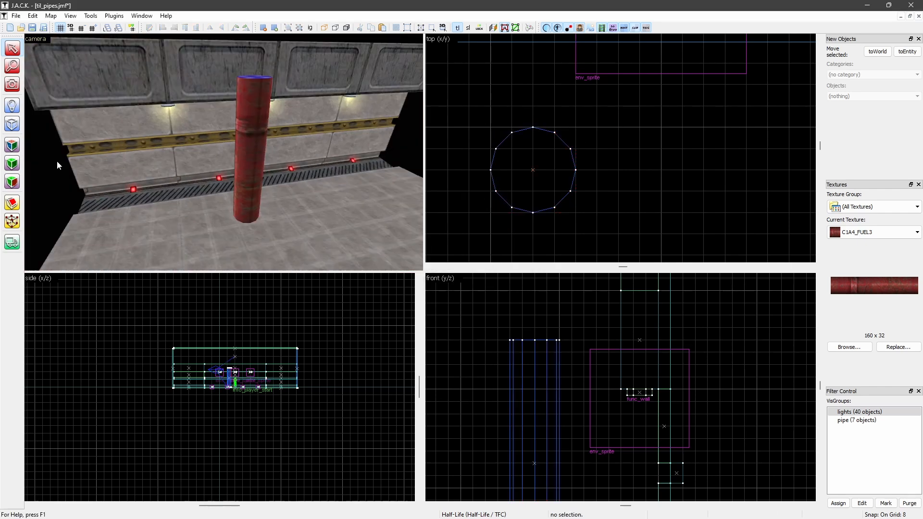
{"action": "key", "text": "w"}
{"action": "middle_click_drag", "start_coordinate": [209, 168], "coordinate": [209, 168]}
{"action": "key", "text": "s"}
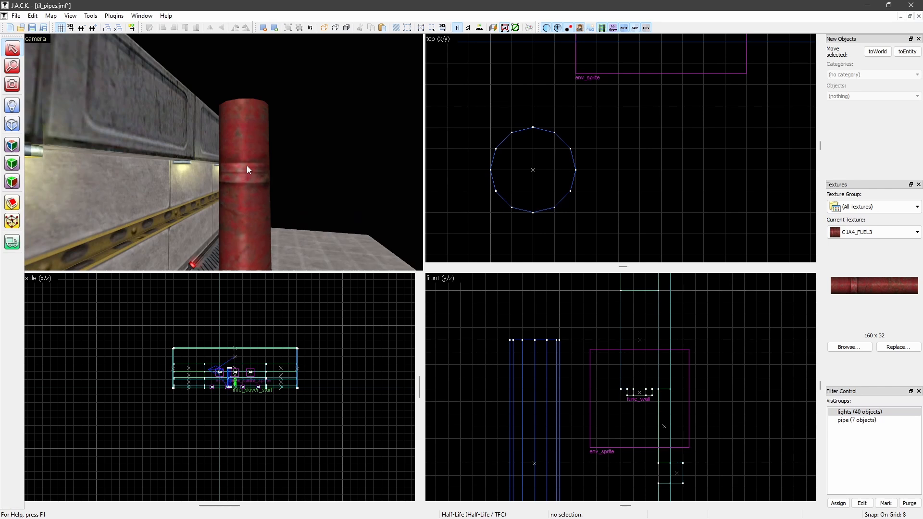
{"action": "key", "text": "Right"}
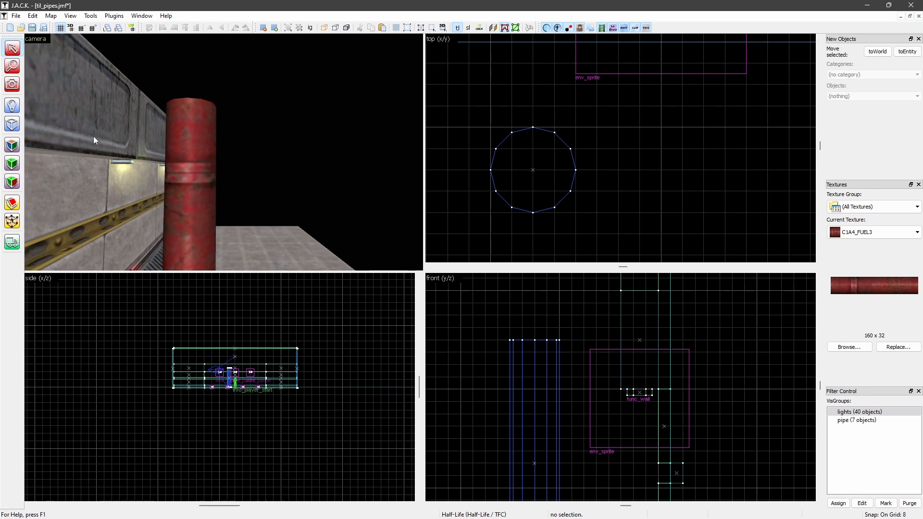
{"action": "left_click_drag", "start_coordinate": [231, 162], "coordinate": [201, 170]}
{"action": "key", "text": "s"}
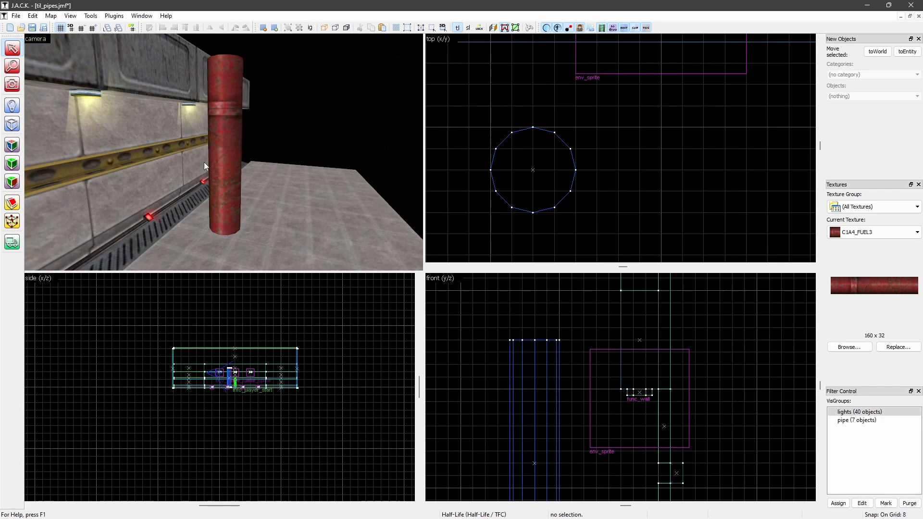
Turn off texture lock and shorten the cylinder from its lower end to 48 units high
{"action": "left_click", "coordinate": [226, 134]}
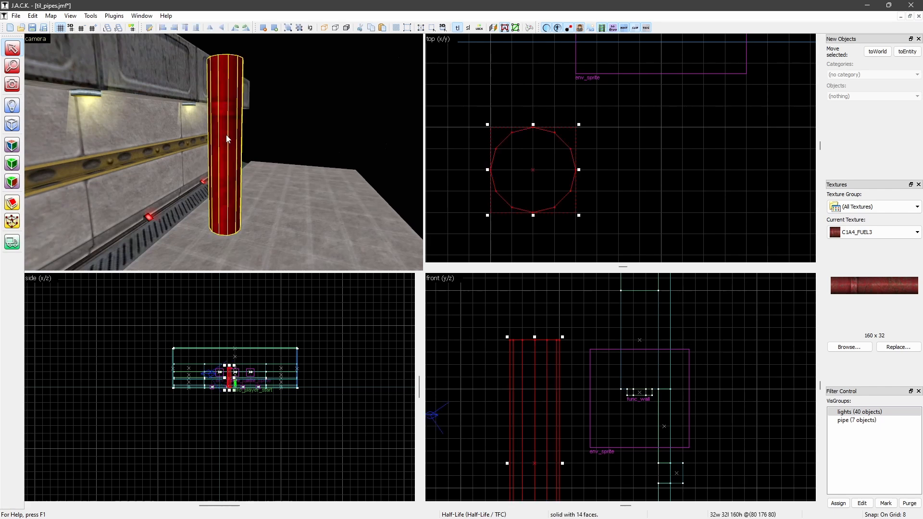
{"action": "scroll", "coordinate": [539, 395], "scroll_direction": "down", "scroll_amount": 2}
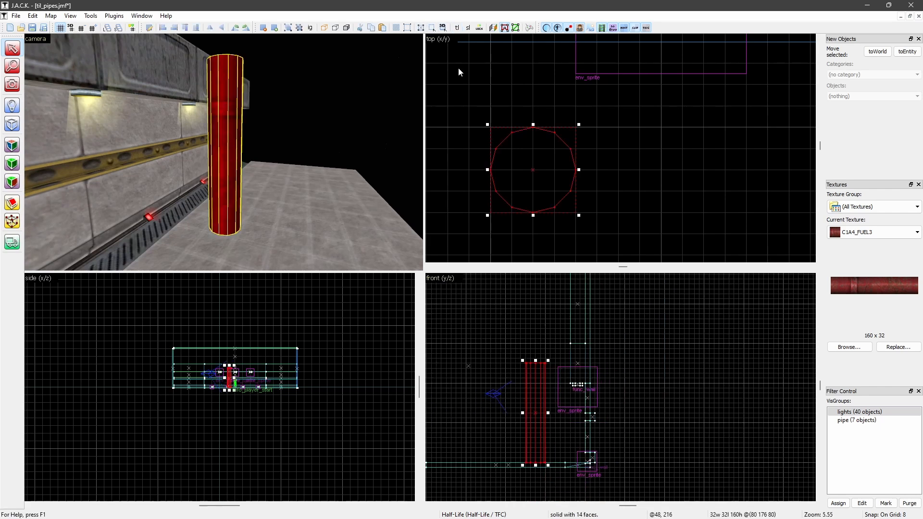
{"action": "scroll", "coordinate": [538, 445], "scroll_direction": "up", "scroll_amount": 2}
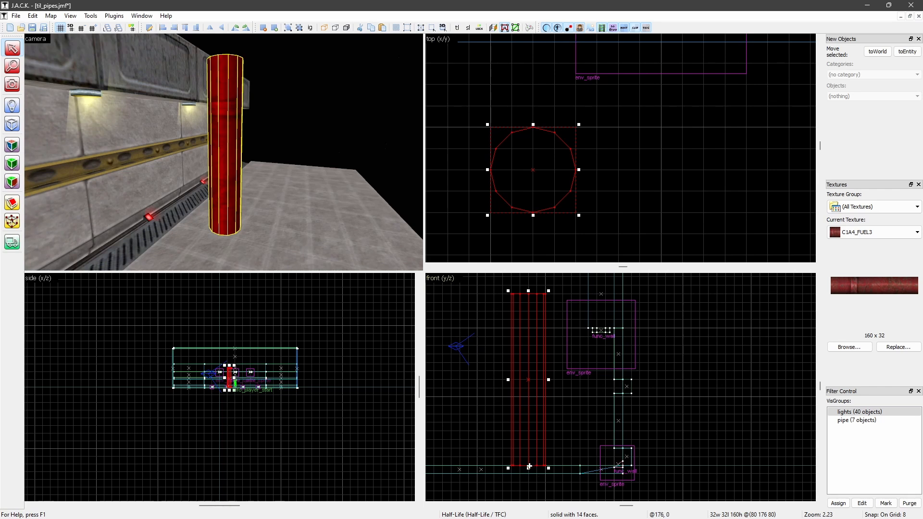
{"action": "left_click_drag", "start_coordinate": [529, 468], "coordinate": [529, 345]}
{"action": "left_click", "coordinate": [457, 105]}
{"action": "key", "text": "Up"}
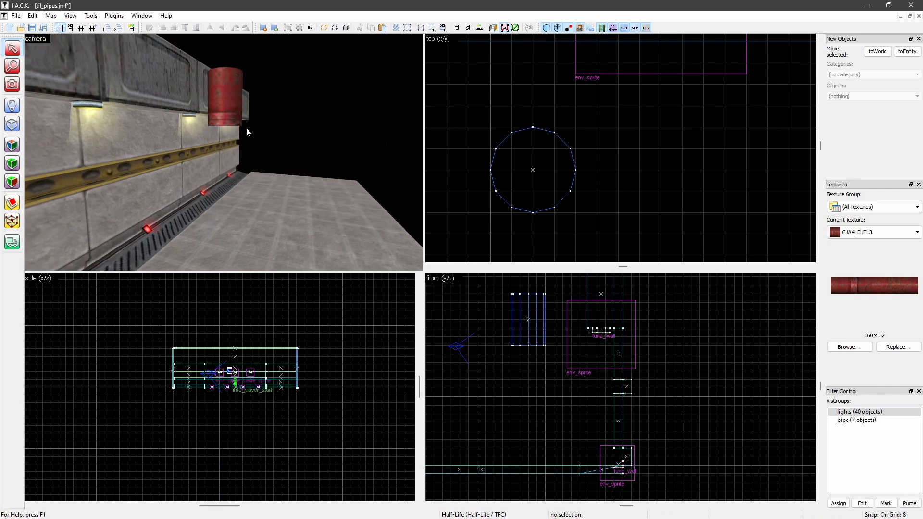
Turn texture lock back on, move the shortened cylinder down onto the floor, and inspect its lower end
{"action": "left_click", "coordinate": [230, 137]}
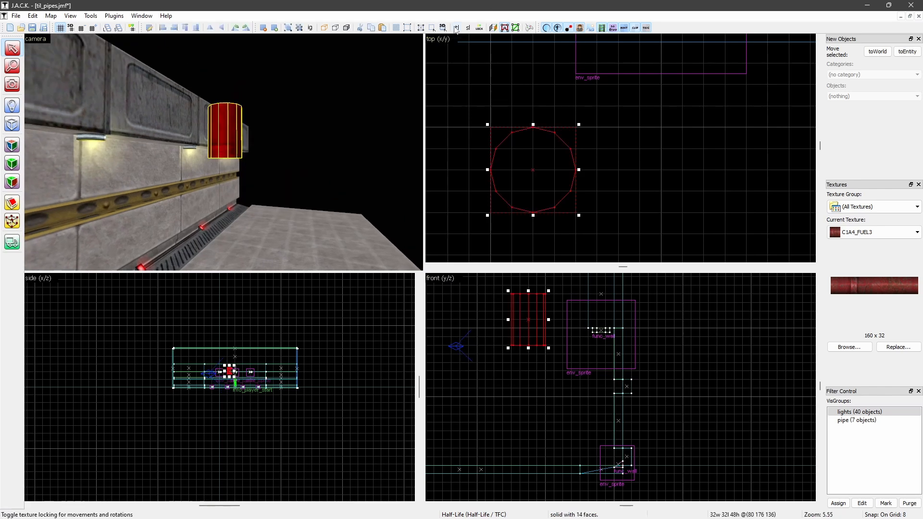
{"action": "left_click_drag", "start_coordinate": [522, 319], "coordinate": [539, 439]}
{"action": "key", "text": "Escape"}
{"action": "key", "text": "Down"}
{"action": "scroll", "coordinate": [202, 157], "scroll_direction": "up", "scroll_amount": 2}
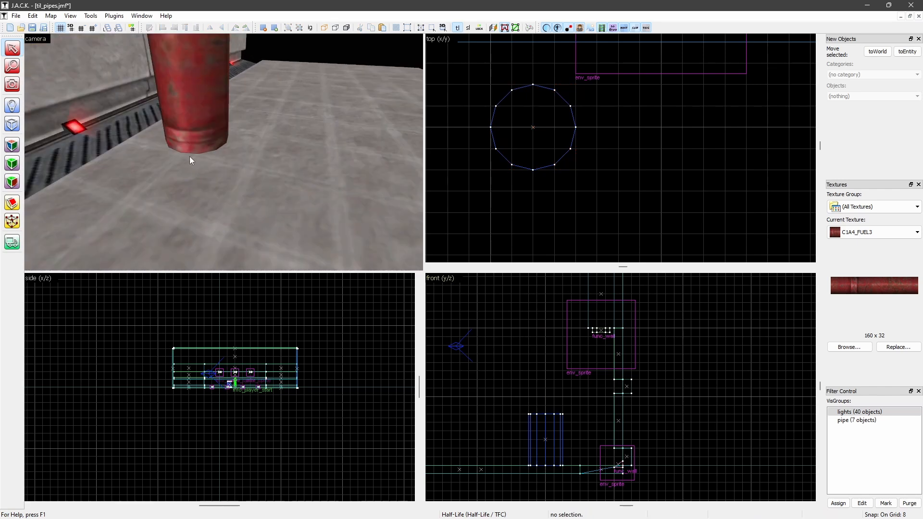
{"action": "middle_click_drag", "start_coordinate": [198, 152], "coordinate": [175, 152]}
{"action": "scroll", "coordinate": [175, 152], "scroll_direction": "down", "scroll_amount": 4}
{"action": "scroll", "coordinate": [265, 180], "scroll_direction": "up", "scroll_amount": 2}
{"action": "key", "text": "Right"}
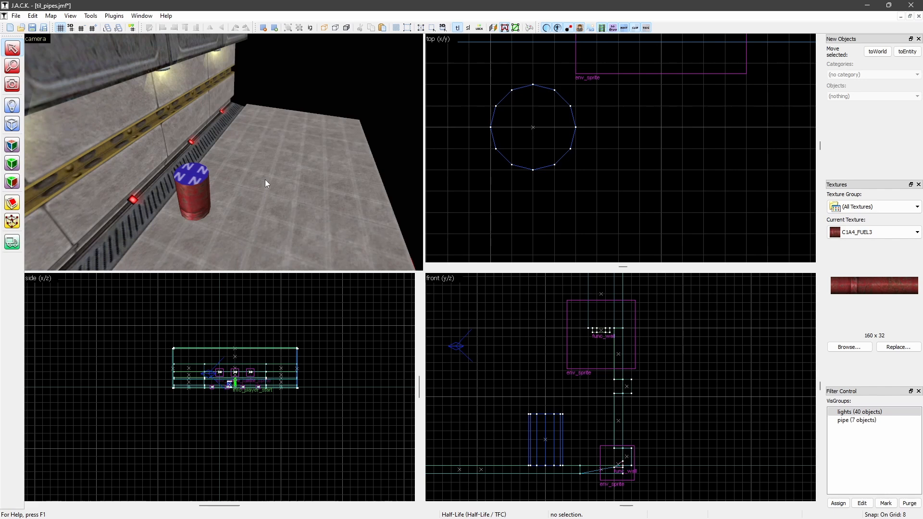
Show the pipe VisGroup and shift the short cylinder 16 units away from the wall, aligning it with the reference pipe's vertical section
{"action": "double_click", "coordinate": [887, 421]}
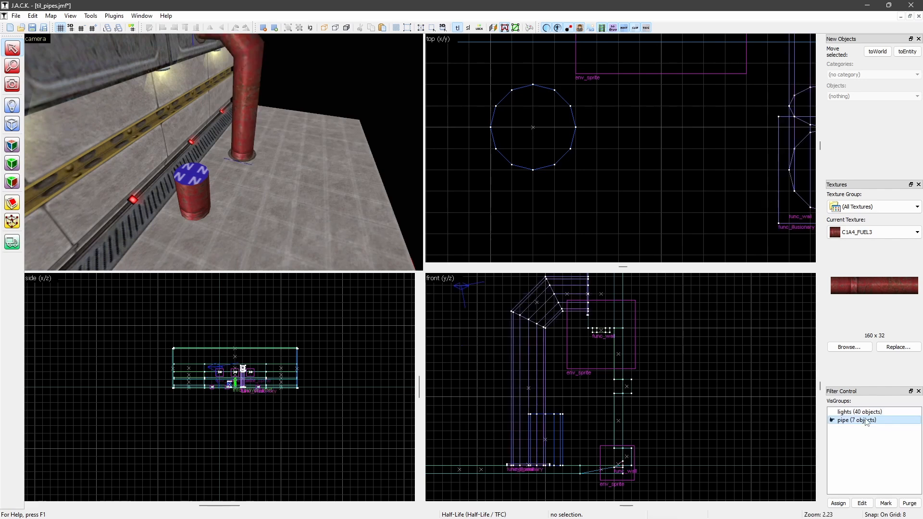
{"action": "left_click", "coordinate": [192, 191]}
{"action": "left_click_drag", "start_coordinate": [554, 439], "coordinate": [537, 439]}
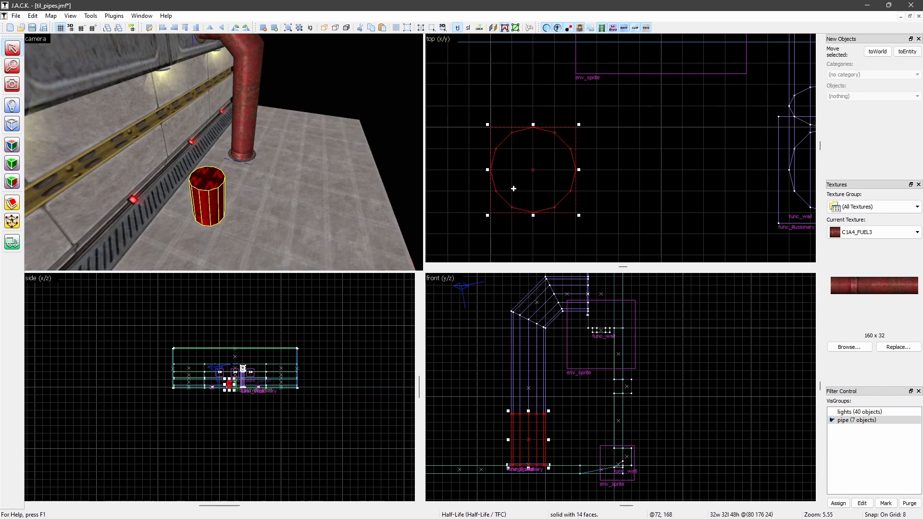
Hide the pipe VisGroup and deselect the short cylinder
{"action": "double_click", "coordinate": [845, 422]}
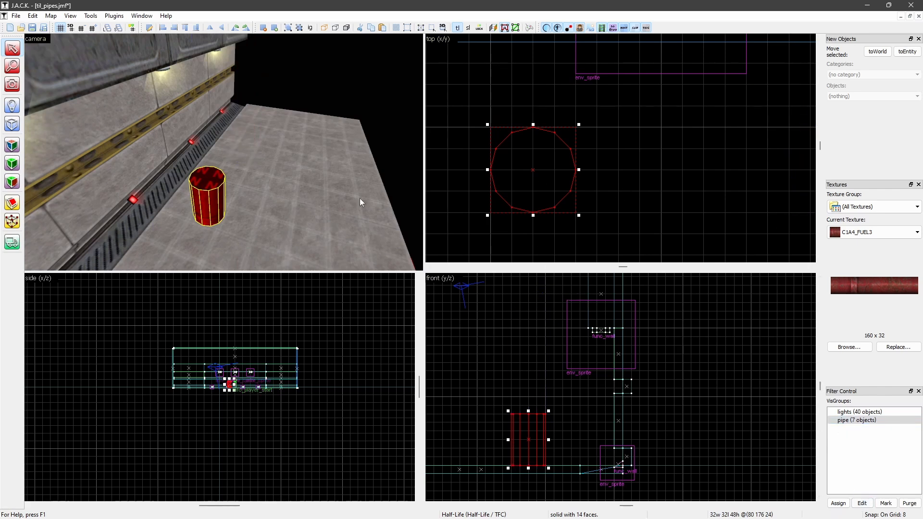
{"action": "left_click", "coordinate": [611, 183]}
{"action": "key", "text": "z"}
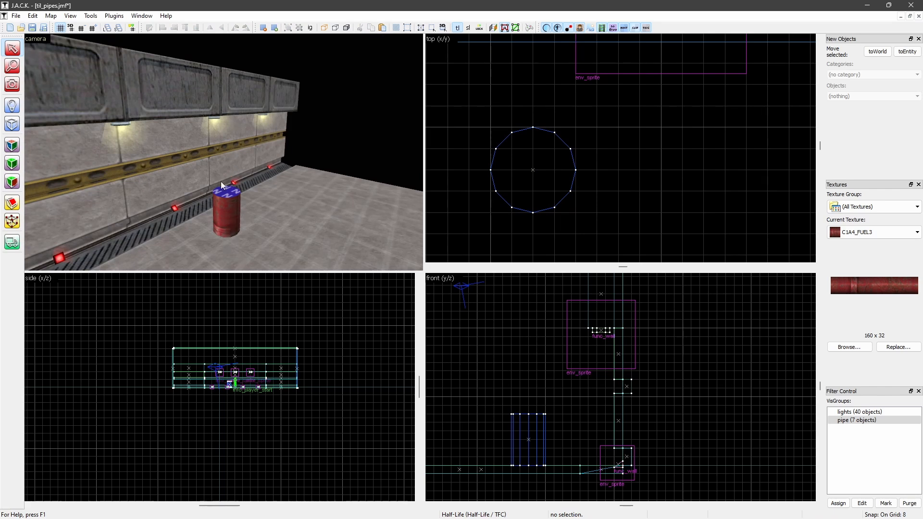
Duplicate the short vertical cylinder and rotate the copy 90 degrees about X so it lies horizontally
{"action": "left_click", "coordinate": [233, 213]}
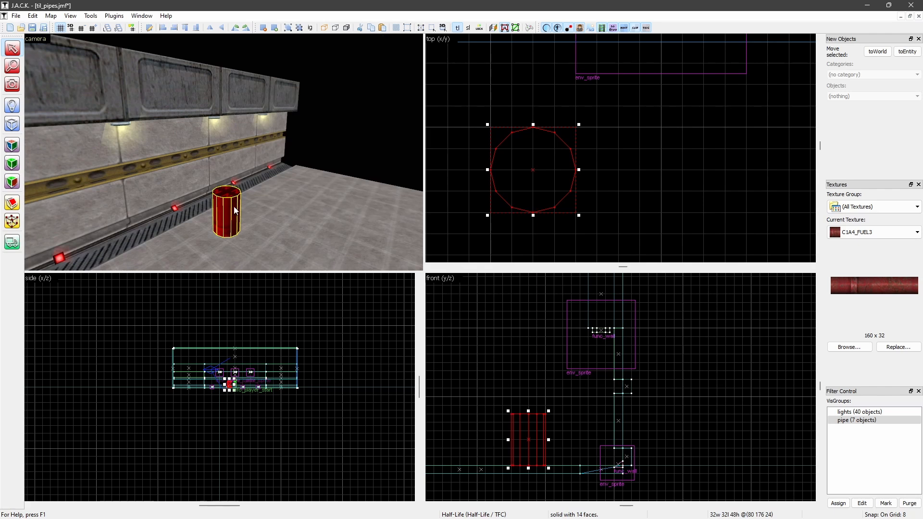
{"action": "key", "text": "ctrl+v"}
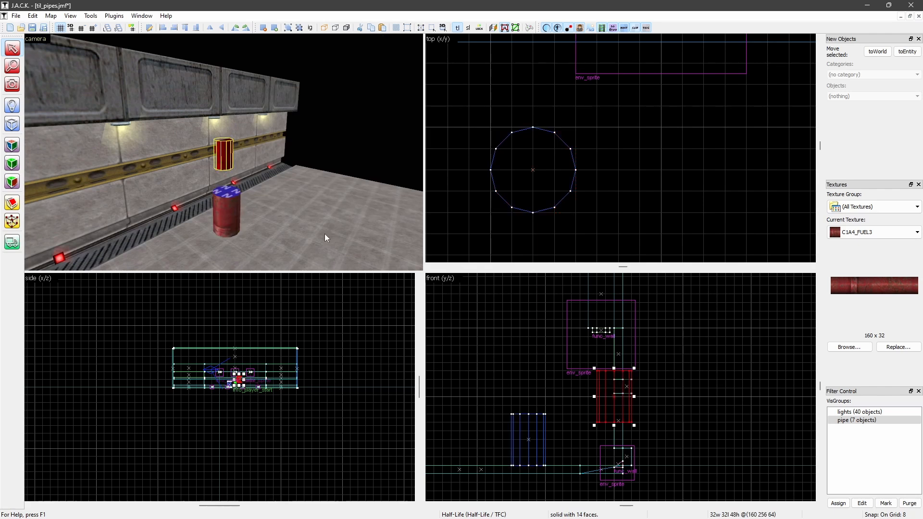
{"action": "key", "text": "ctrl+m"}
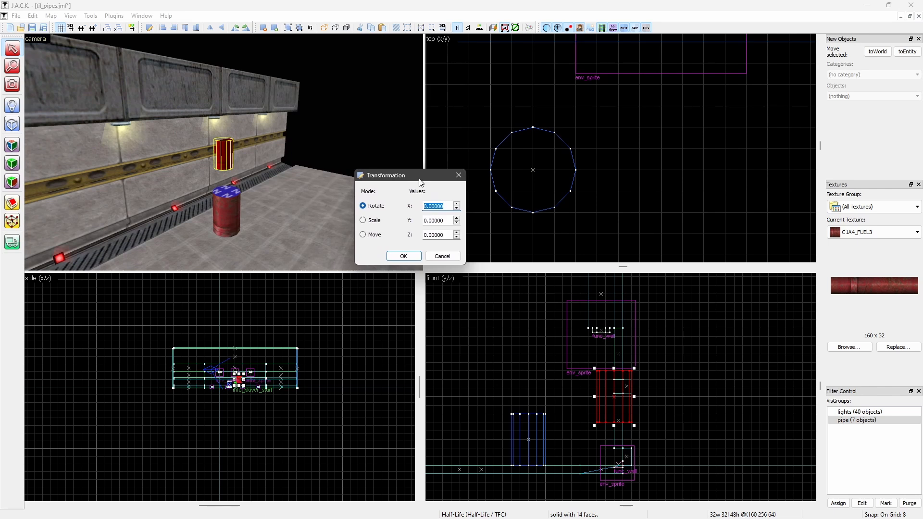
{"action": "type", "text": "9,0"}
{"action": "key", "text": "Return"}
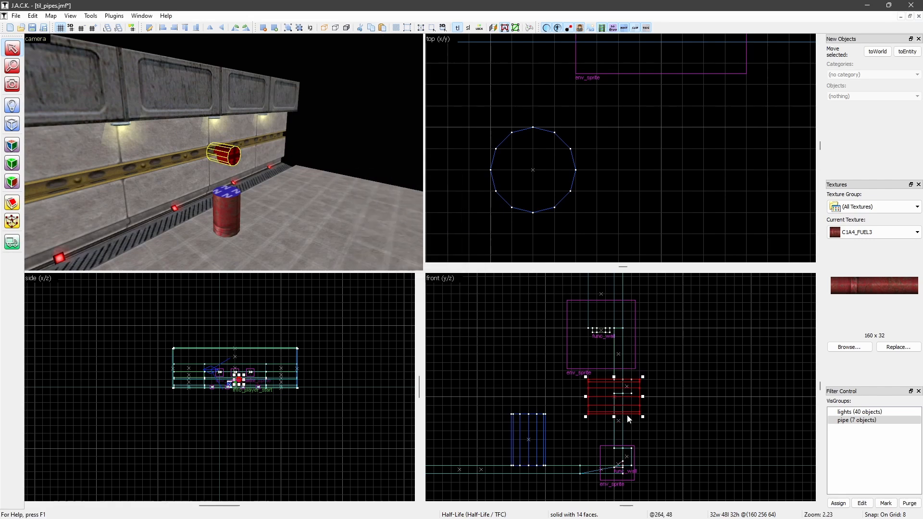
Raise the horizontal copy 72 units, shift it 48 units out so it butts against the wall, and inspect its open end
{"action": "key", "text": "Escape"}
{"action": "key", "text": "z"}
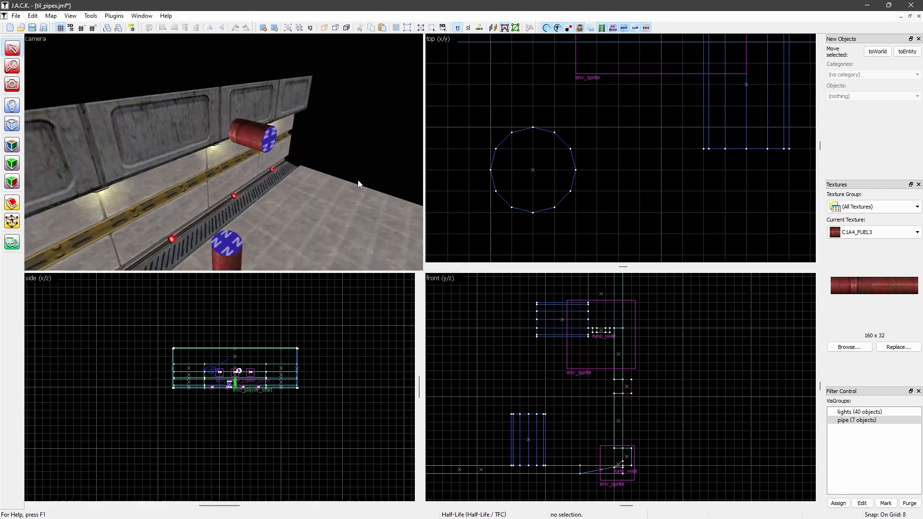
{"action": "key", "text": "w"}
{"action": "key", "text": "s"}
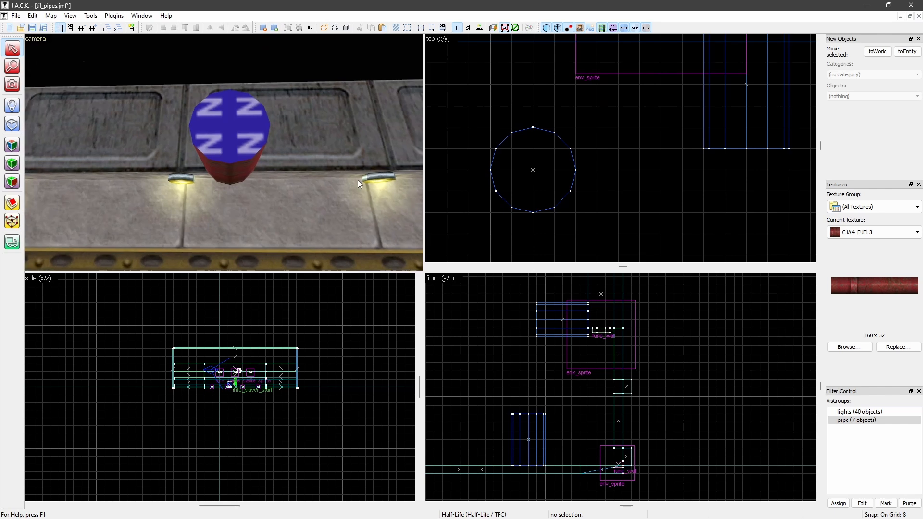
Move the horizontal cylinder 96 units along the wall toward the vertical one and raise it another 24 units
{"action": "left_click", "coordinate": [218, 134]}
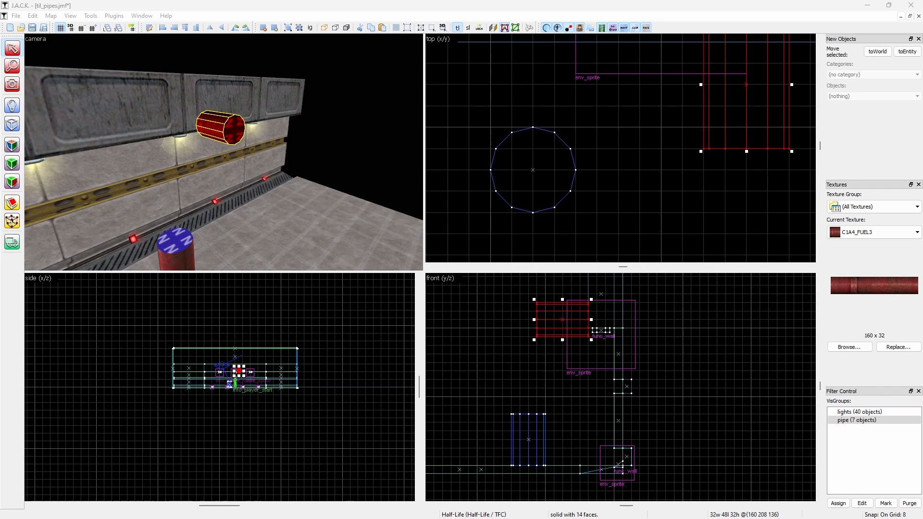
{"action": "left_click", "coordinate": [553, 190]}
{"action": "left_click", "coordinate": [725, 138]}
{"action": "scroll", "coordinate": [725, 138], "scroll_direction": "down", "scroll_amount": 3}
{"action": "left_click_drag", "start_coordinate": [715, 157], "coordinate": [592, 156]}
{"action": "scroll", "coordinate": [583, 361], "scroll_direction": "up", "scroll_amount": 1, "text": "ctrl"}
{"action": "scroll", "coordinate": [584, 361], "scroll_direction": "up", "scroll_amount": 2}
{"action": "scroll", "coordinate": [579, 364], "scroll_direction": "up", "scroll_amount": 1, "text": "ctrl"}
{"action": "left_click_drag", "start_coordinate": [562, 380], "coordinate": [561, 353]}
{"action": "scroll", "coordinate": [183, 130], "scroll_direction": "up", "scroll_amount": 3}
{"action": "scroll", "coordinate": [183, 132], "scroll_direction": "down", "scroll_amount": 4}
Shift the vertical cylinder 16 units along the wall to line it up with the horizontal cylinder
{"action": "left_click", "coordinate": [187, 242], "text": "ctrl"}
{"action": "left_click_drag", "start_coordinate": [584, 144], "coordinate": [556, 152]}
{"action": "left_click", "coordinate": [645, 201]}
{"action": "key", "text": "z"}
{"action": "key", "text": "s"}
{"action": "key", "text": "z"}
Extend the vertical cylinder upward to 144 units high, level with the horizontal cylinder's underside
{"action": "left_click", "coordinate": [208, 207]}
{"action": "scroll", "coordinate": [550, 347], "scroll_direction": "down", "scroll_amount": 2}
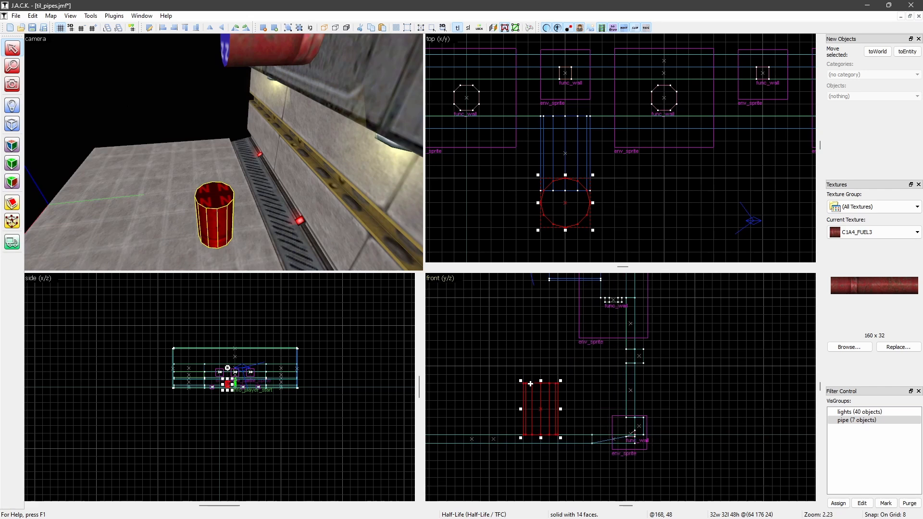
{"action": "left_click_drag", "start_coordinate": [542, 381], "coordinate": [535, 313]}
{"action": "key", "text": "z"}
Shorten the horizontal cylinder from its free end to 40 units so its edge meets the vertical cylinder's edge
{"action": "left_click", "coordinate": [258, 89]}
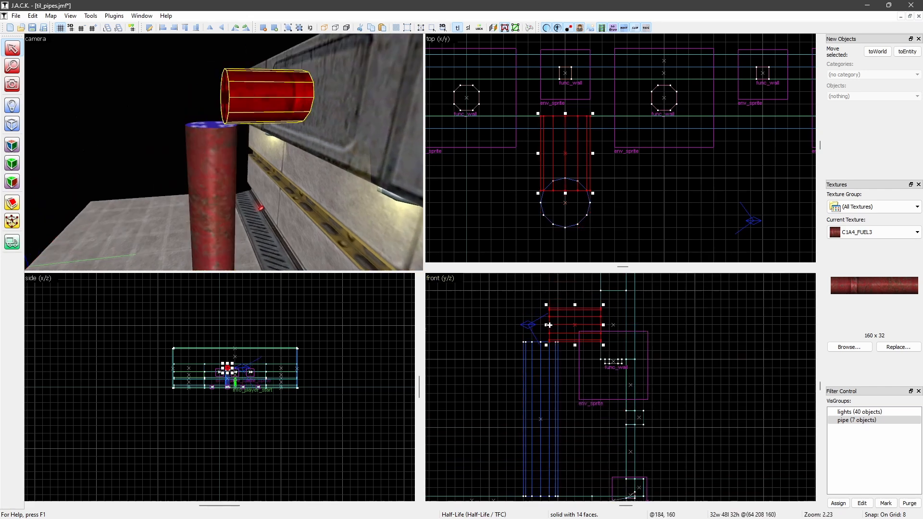
{"action": "left_click_drag", "start_coordinate": [547, 326], "coordinate": [556, 326]}
{"action": "key", "text": "Escape"}
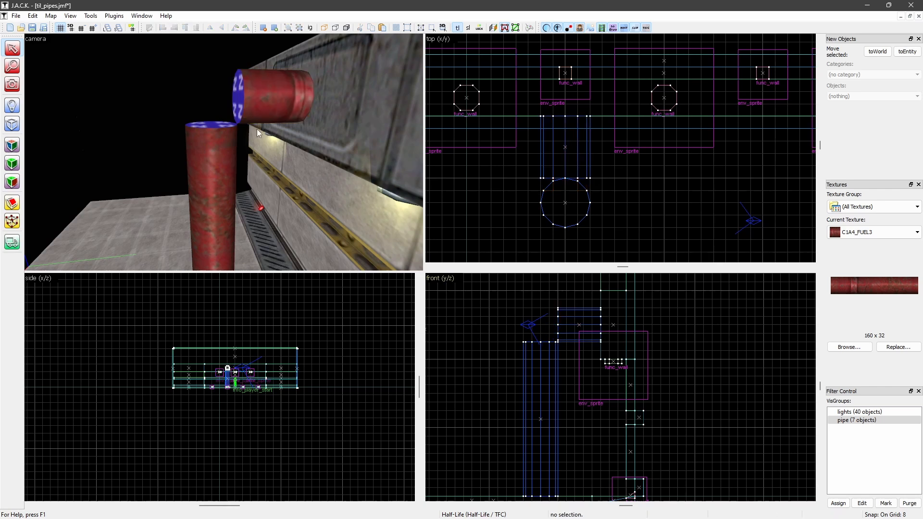
Examine the corner where the vertical and horizontal cylinders meet, in the front and camera views
{"action": "key", "text": "z"}
{"action": "key", "text": "z"}
{"action": "scroll", "coordinate": [559, 341], "scroll_direction": "up", "scroll_amount": 6}
{"action": "key", "text": "Up"}
{"action": "key", "text": "Up"}
{"action": "key", "text": "Left"}
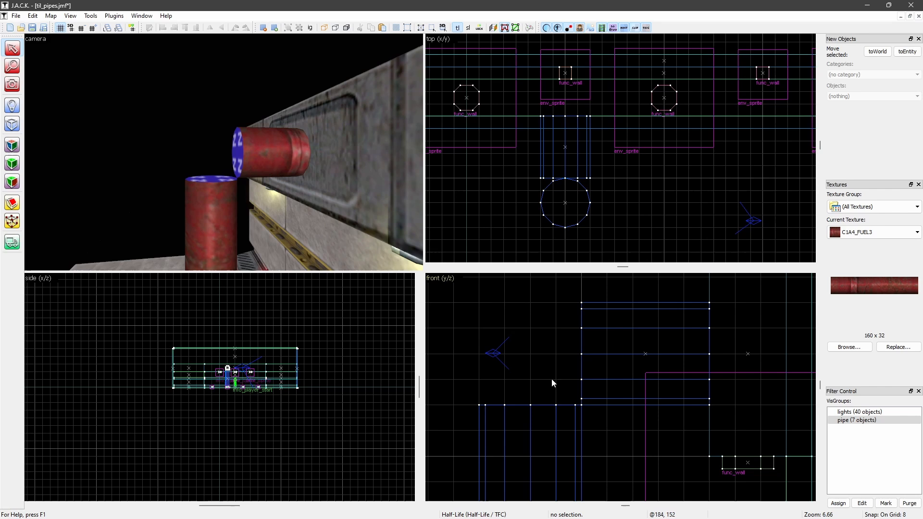
{"action": "key", "text": "Down"}
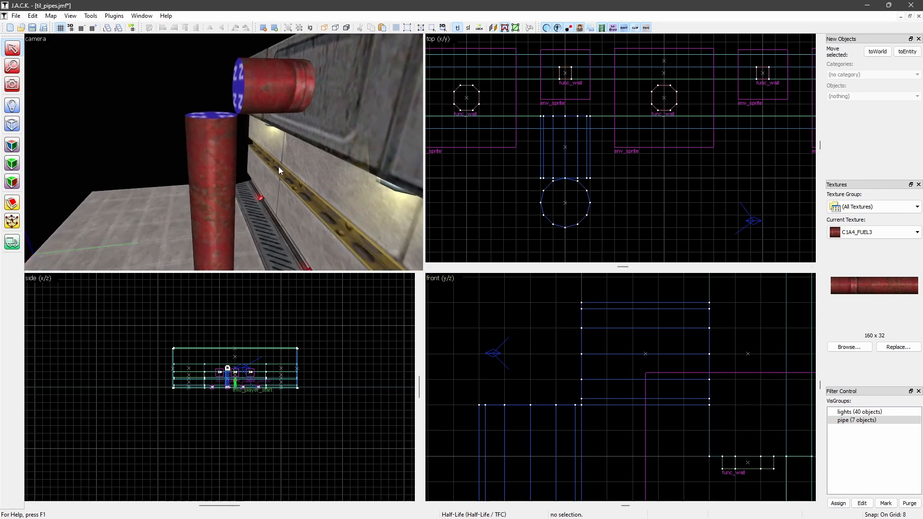
{"action": "key", "text": "Up"}
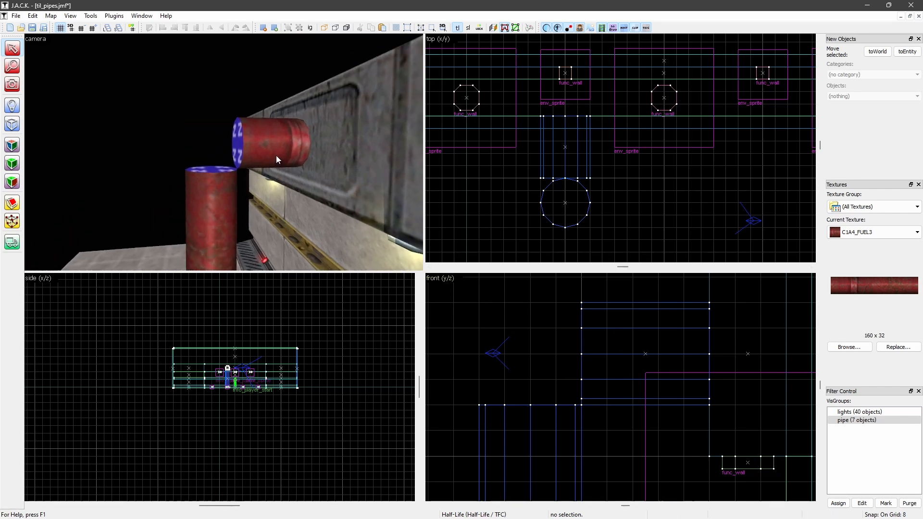
{"action": "key", "text": "Right"}
{"action": "key", "text": "Down"}
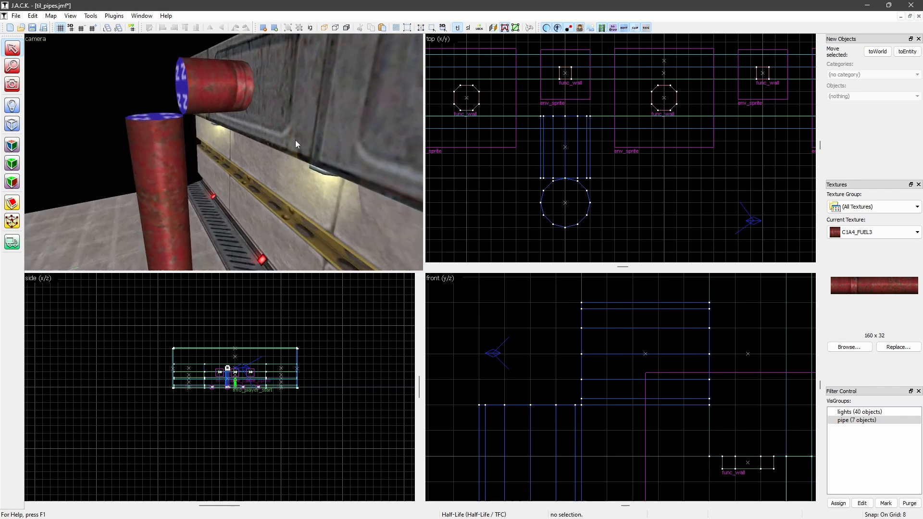
{"action": "key", "text": "Left"}
Duplicate the tall vertical cylinder and set the copy aside on the room side as a spare for the bend
{"action": "left_click", "coordinate": [213, 131]}
{"action": "scroll", "coordinate": [581, 361], "scroll_direction": "down", "scroll_amount": 12}
{"action": "scroll", "coordinate": [573, 378], "scroll_direction": "up", "scroll_amount": 6}
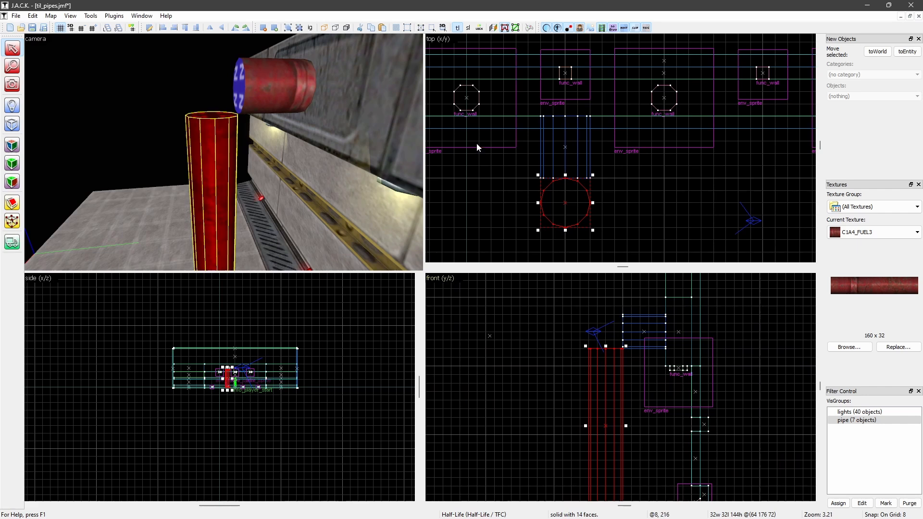
{"action": "key", "text": "ctrl+v"}
{"action": "scroll", "coordinate": [614, 287], "scroll_direction": "down", "scroll_amount": 3}
{"action": "left_click_drag", "start_coordinate": [631, 356], "coordinate": [497, 357]}
Try shortening the horizontal cylinder to 24 units and the vertical one to 128 units, and stretch the horizontal one back to 40 units
{"action": "left_click", "coordinate": [258, 96]}
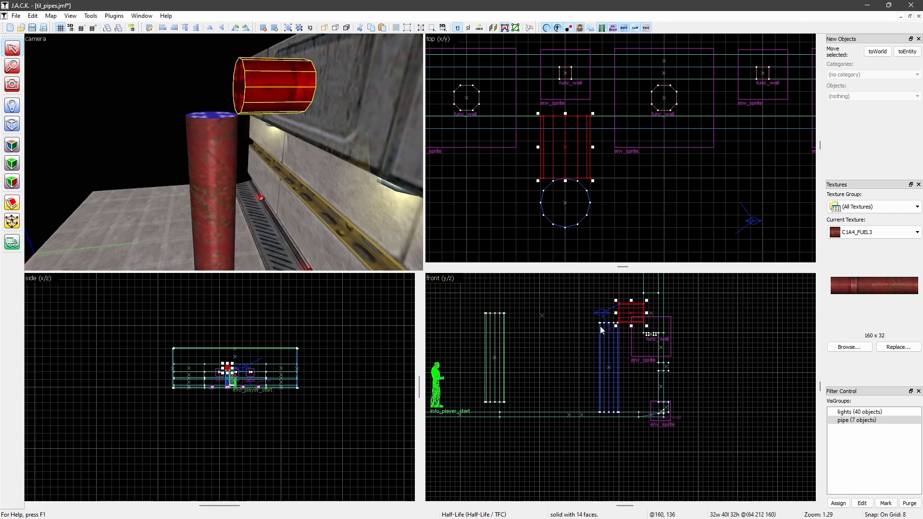
{"action": "scroll", "coordinate": [611, 365], "scroll_direction": "up", "scroll_amount": 5}
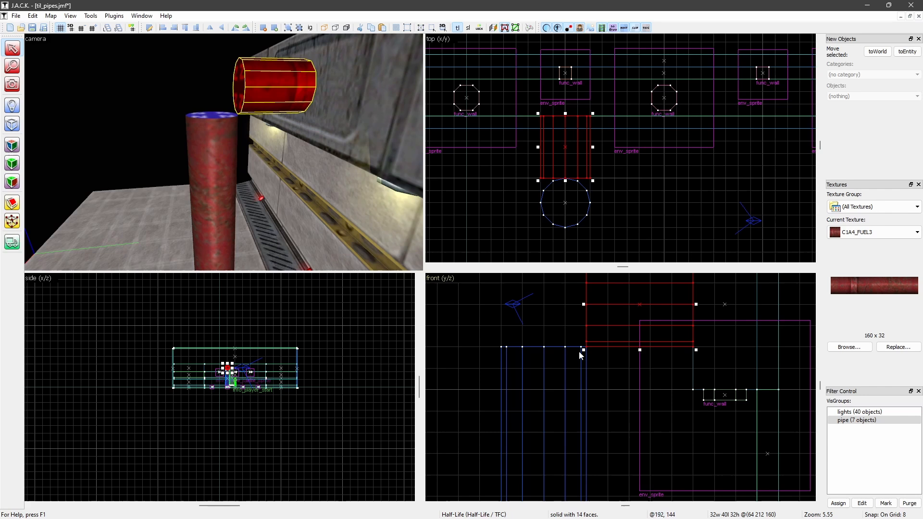
{"action": "key", "text": "Right"}
{"action": "key", "text": "Up"}
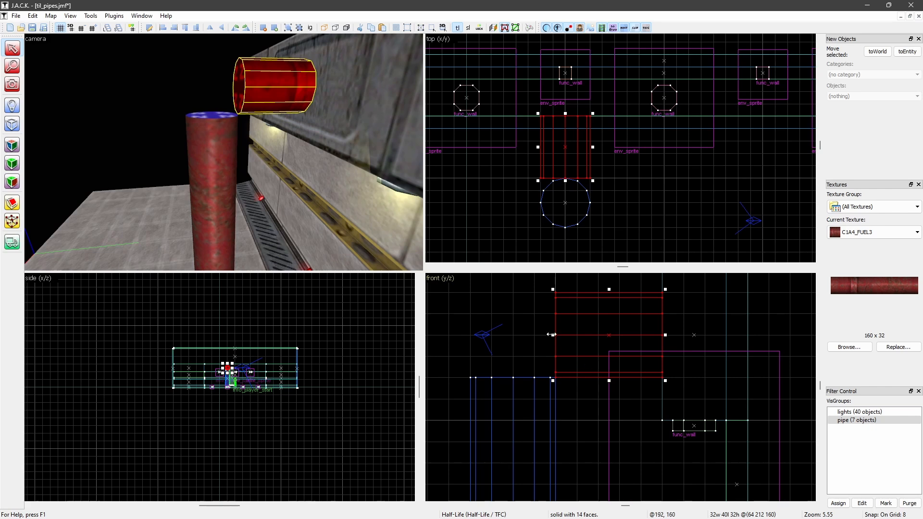
{"action": "left_click_drag", "start_coordinate": [551, 335], "coordinate": [599, 334]}
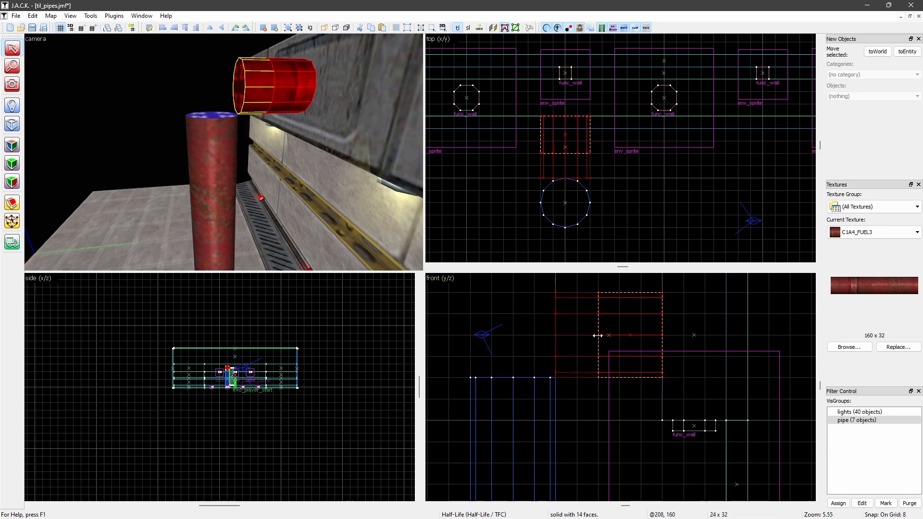
{"action": "left_click", "coordinate": [224, 171]}
{"action": "left_click_drag", "start_coordinate": [512, 377], "coordinate": [513, 418]}
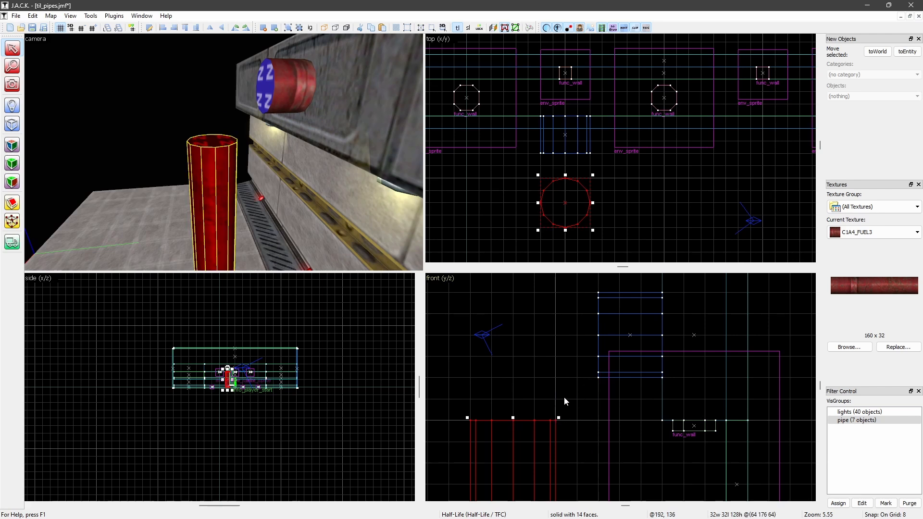
{"action": "left_click", "coordinate": [281, 94]}
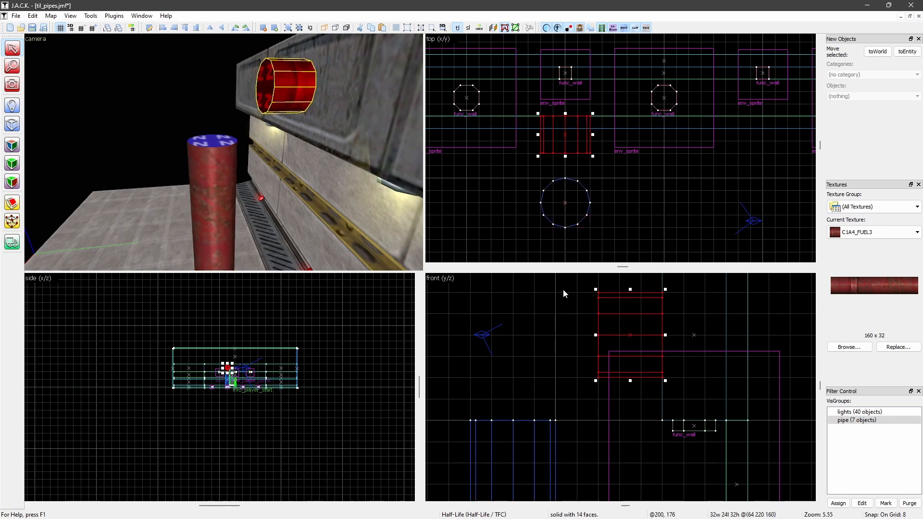
{"action": "left_click_drag", "start_coordinate": [596, 336], "coordinate": [551, 337]}
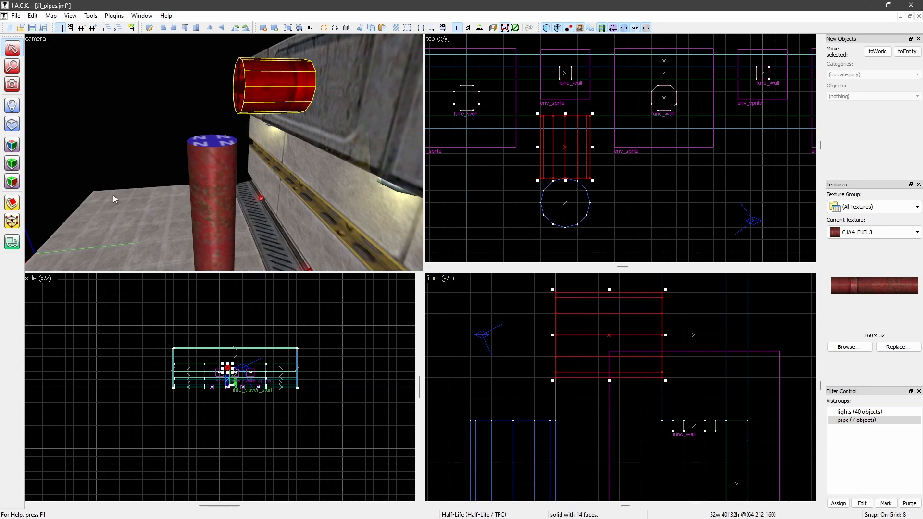
Clip the horizontal cylinder's free end diagonally, from its upper corner to a point 16 units in along its lower edge
{"action": "left_click", "coordinate": [12, 204]}
{"action": "left_click_drag", "start_coordinate": [598, 379], "coordinate": [556, 290]}
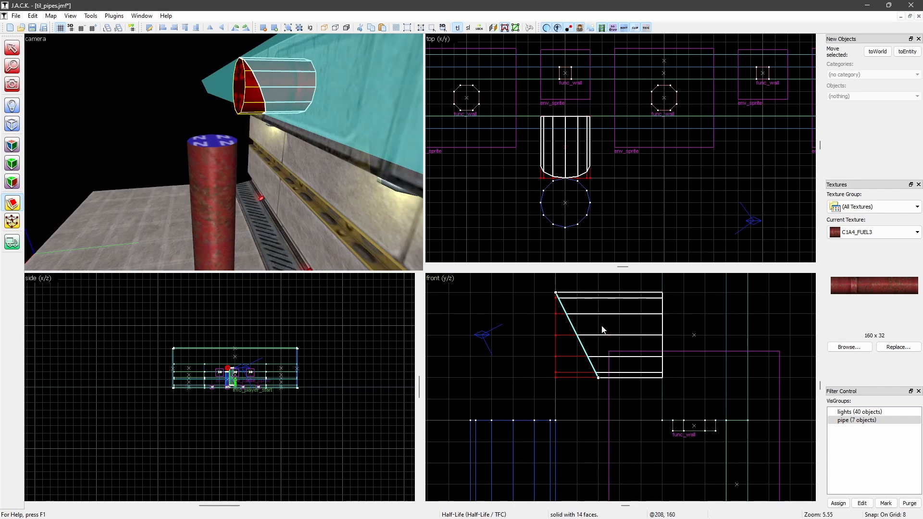
{"action": "key", "text": "Return"}
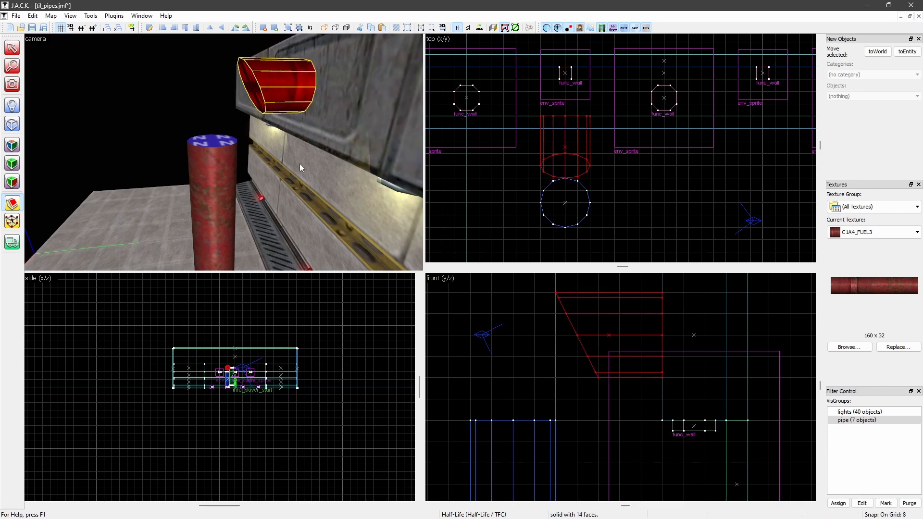
{"action": "left_click", "coordinate": [18, 47]}
Clip the vertical cylinder's top diagonally, from its outer corner to a point 16 units down on the wall side
{"action": "left_click", "coordinate": [224, 149]}
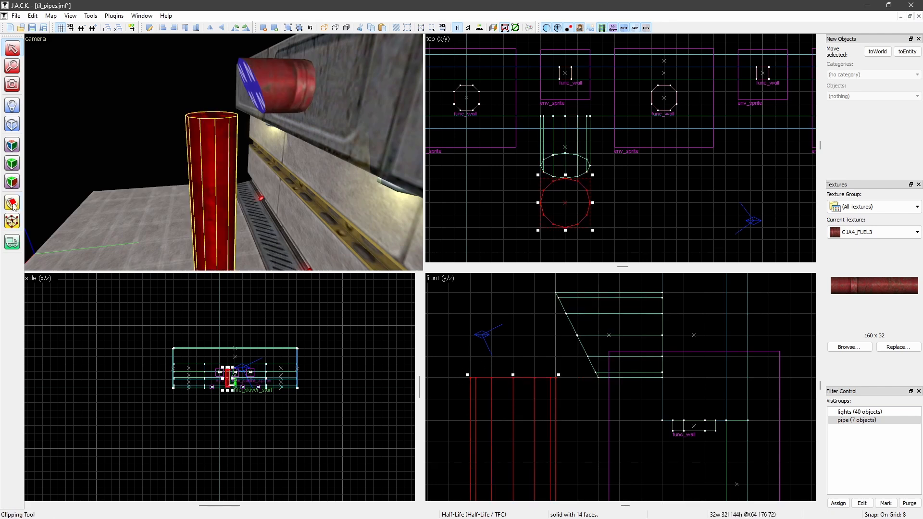
{"action": "key", "text": "shift+x"}
{"action": "left_click_drag", "start_coordinate": [470, 378], "coordinate": [554, 421]}
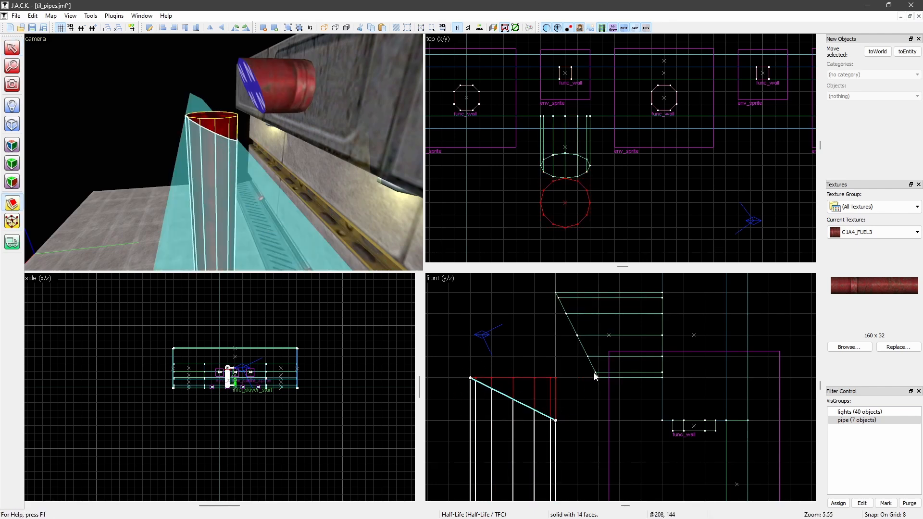
{"action": "key", "text": "Return"}
{"action": "left_click", "coordinate": [12, 48]}
{"action": "left_click", "coordinate": [480, 210]}
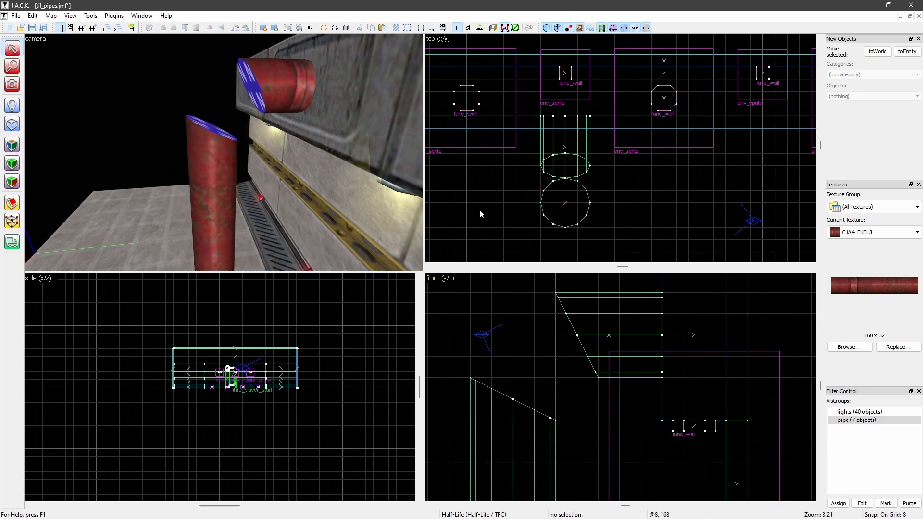
Move the spare tall cylinder next to the gap between the two clipped cylinders
{"action": "scroll", "coordinate": [274, 144], "scroll_direction": "down", "scroll_amount": 3}
{"action": "middle_click_drag", "start_coordinate": [274, 144], "coordinate": [257, 151]}
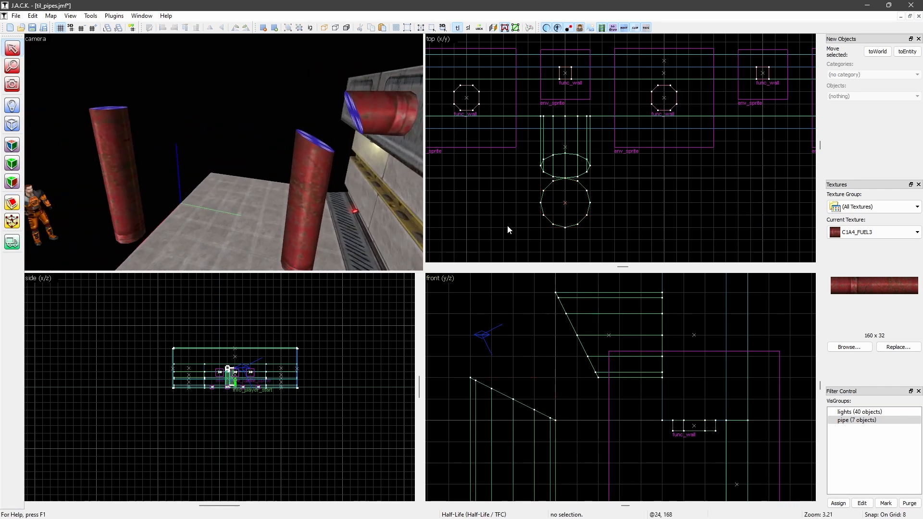
{"action": "left_click", "coordinate": [116, 153]}
{"action": "scroll", "coordinate": [638, 400], "scroll_direction": "down", "scroll_amount": 4}
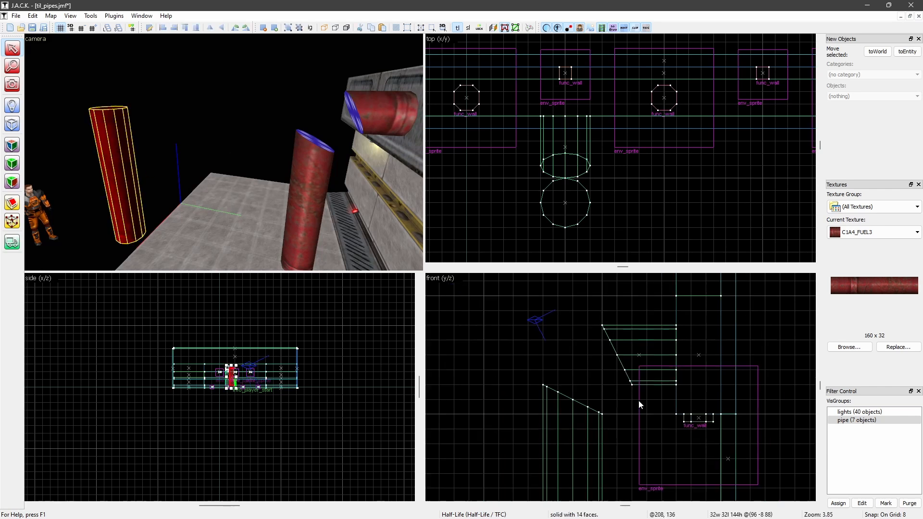
{"action": "left_click_drag", "start_coordinate": [474, 433], "coordinate": [640, 382]}
{"action": "scroll", "coordinate": [640, 385], "scroll_direction": "up", "scroll_amount": 3}
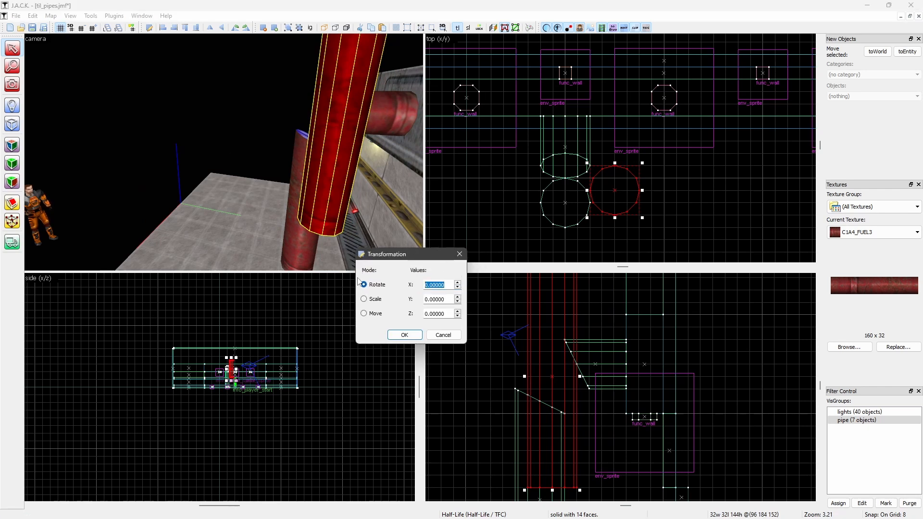
Rotate the spare cylinder -45 degrees about X so it tilts toward the wall
{"action": "type", "text": "-45"}
{"action": "key", "text": "Return"}
{"action": "left_click", "coordinate": [711, 168]}
{"action": "mouse_move", "coordinate": [269, 113]}
{"action": "middle_mouse_down"}
{"action": "mouse_move", "coordinate": [288, 117]}
{"action": "mouse_move", "coordinate": [261, 118]}
{"action": "middle_mouse_up"}
Move the tilted cylinder in line with the two clipped cylinders so it bridges the bend, and inspect the joints
{"action": "left_click", "coordinate": [215, 171]}
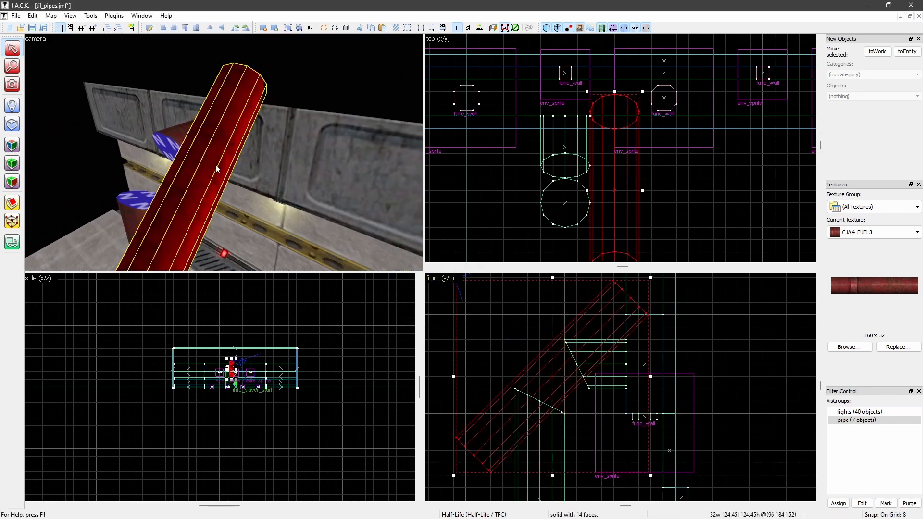
{"action": "left_click_drag", "start_coordinate": [615, 190], "coordinate": [565, 186]}
{"action": "left_click", "coordinate": [485, 174]}
{"action": "middle_click_drag", "start_coordinate": [270, 154], "coordinate": [221, 131]}
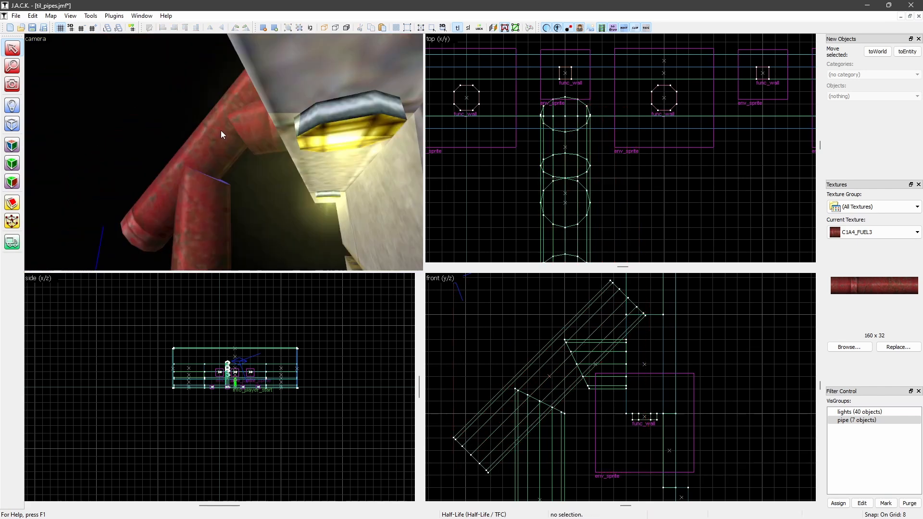
{"action": "scroll", "coordinate": [223, 133], "scroll_direction": "up", "scroll_amount": 3}
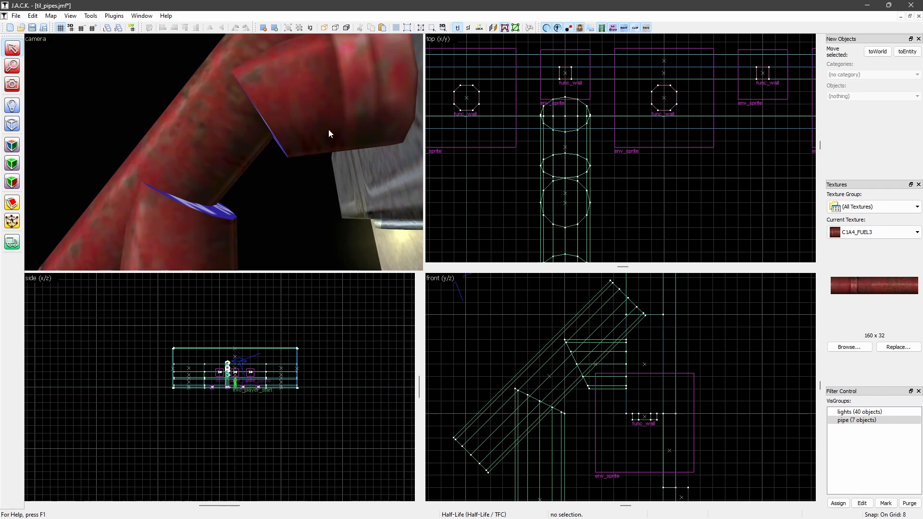
Reduce the grid to 1 unit and shift the tilted cylinder toward the wall and down to line up with the clipped cylinders' corners
{"action": "middle_click_drag", "start_coordinate": [299, 129], "coordinate": [299, 129]}
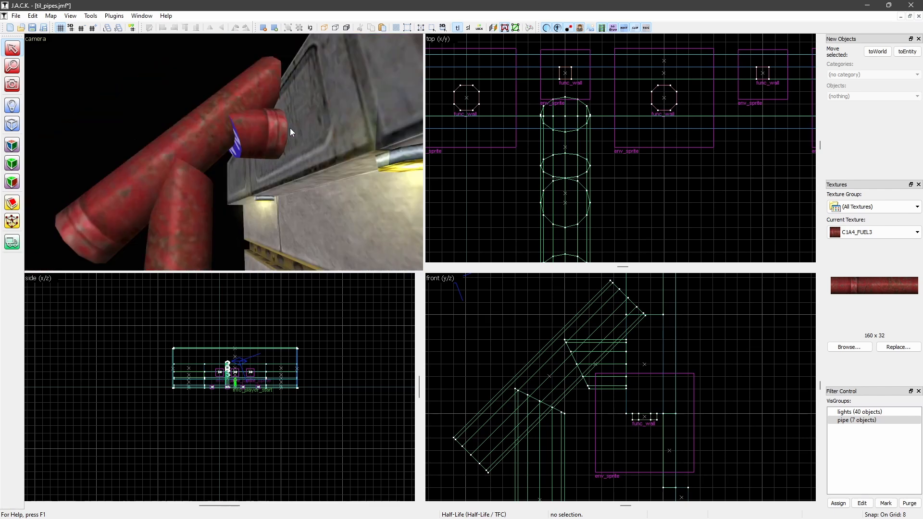
{"action": "left_click", "coordinate": [203, 141]}
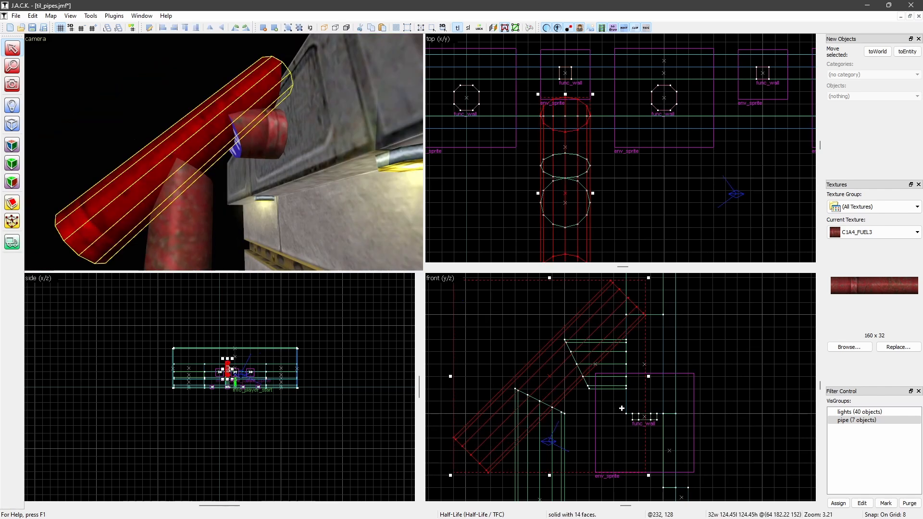
{"action": "scroll", "coordinate": [567, 358], "scroll_direction": "up", "scroll_amount": 4}
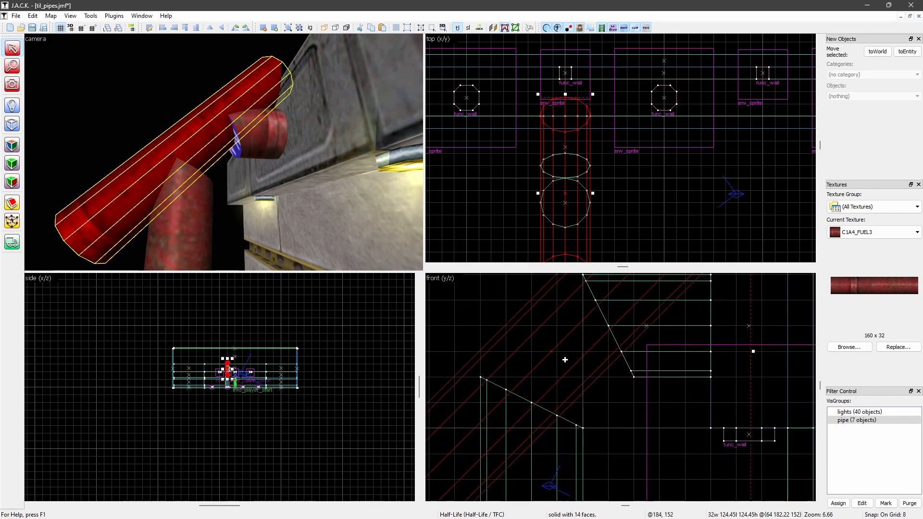
{"action": "key", "text": "bracketleft"}
{"action": "key", "text": "bracketleft"}
{"action": "key", "text": "bracketleft"}
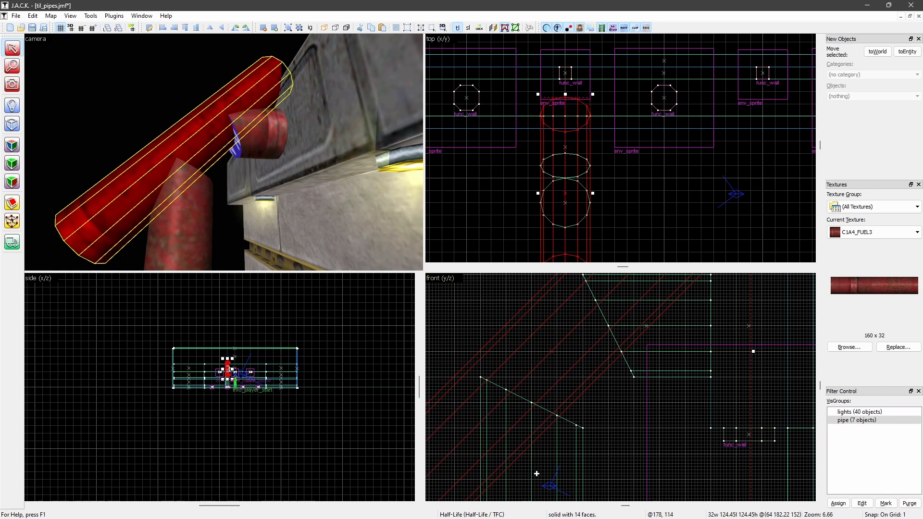
{"action": "left_click_drag", "start_coordinate": [569, 357], "coordinate": [589, 363]}
{"action": "scroll", "coordinate": [614, 334], "scroll_direction": "up", "scroll_amount": 6}
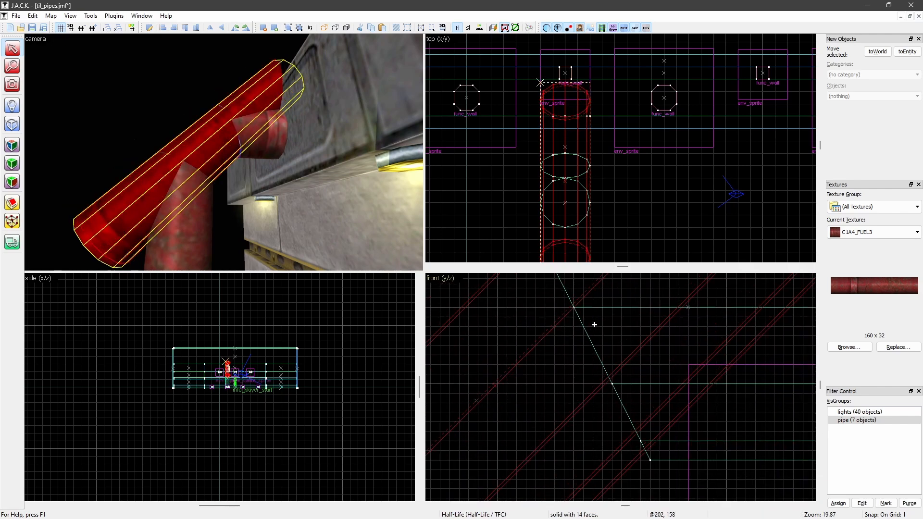
{"action": "scroll", "coordinate": [591, 324], "scroll_direction": "down", "scroll_amount": 10}
{"action": "left_click", "coordinate": [678, 191]}
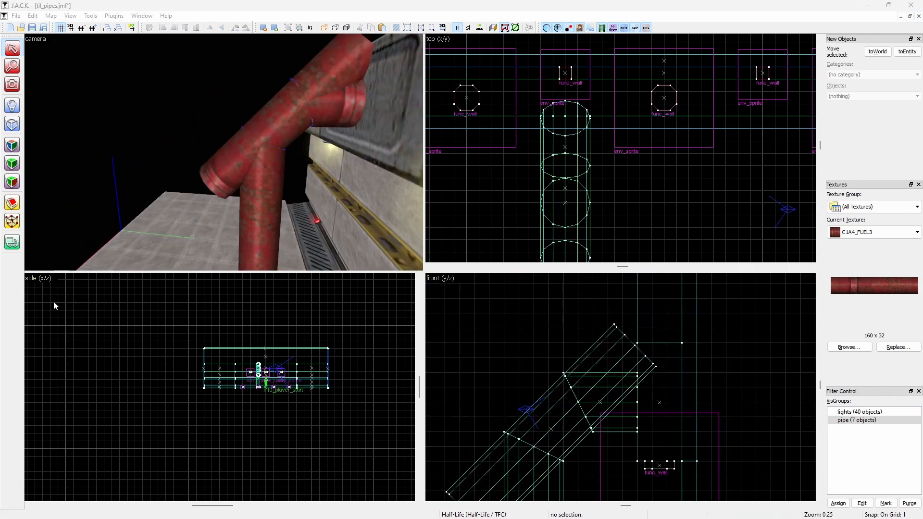
Clip the tilted cylinder along the horizontal cylinder's slanted end, keeping the part below the cut
{"action": "left_click", "coordinate": [331, 3]}
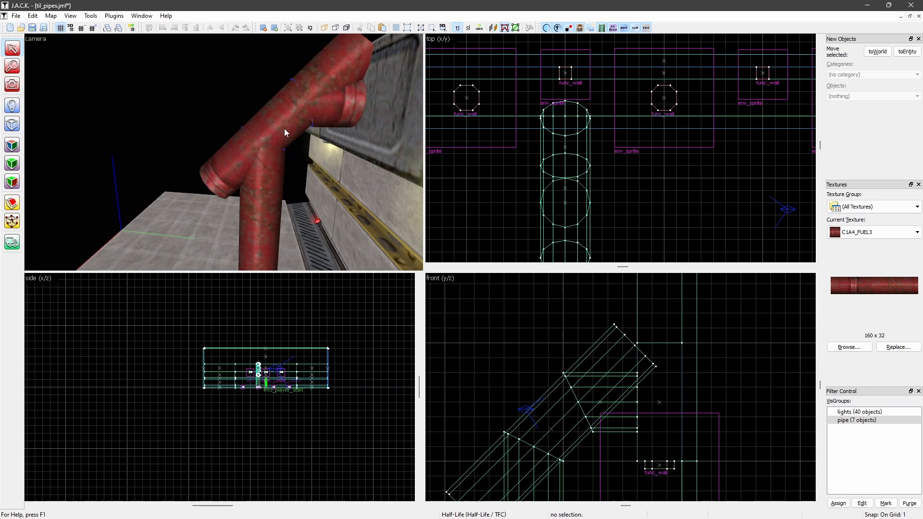
{"action": "left_click", "coordinate": [283, 111]}
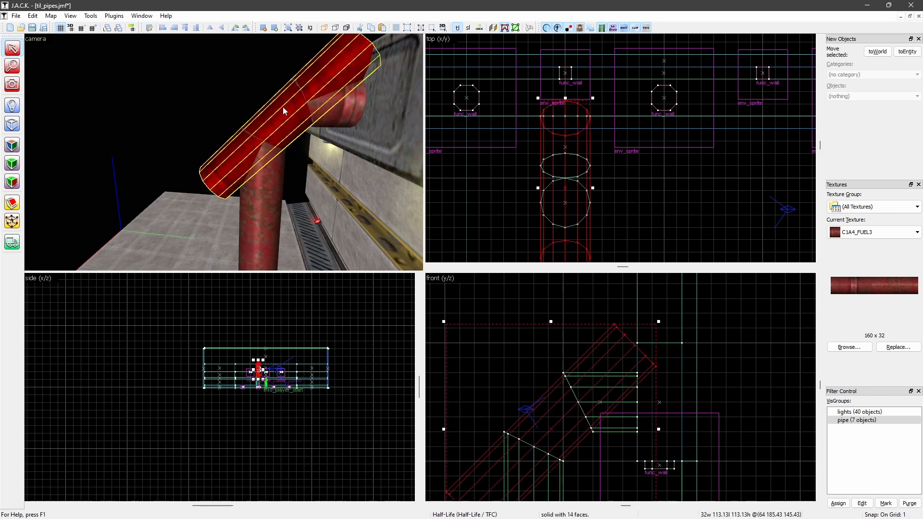
{"action": "left_click", "coordinate": [287, 62]}
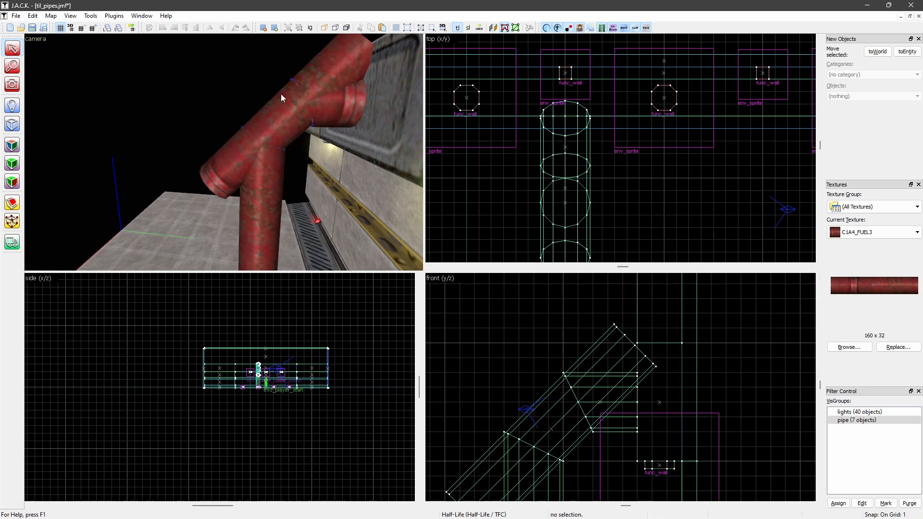
{"action": "left_click", "coordinate": [289, 121]}
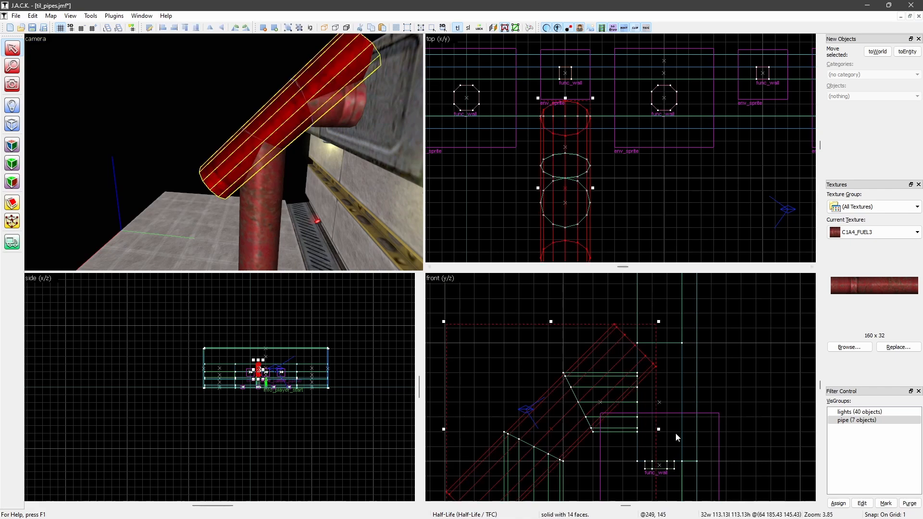
{"action": "scroll", "coordinate": [572, 423], "scroll_direction": "up", "scroll_amount": 3}
{"action": "scroll", "coordinate": [570, 423], "scroll_direction": "up", "scroll_amount": 2}
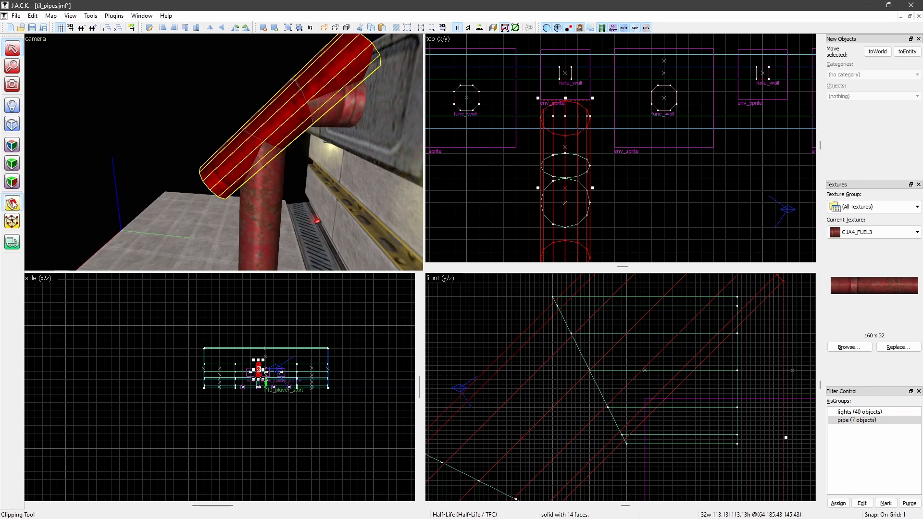
{"action": "scroll", "coordinate": [593, 402], "scroll_direction": "up", "scroll_amount": 2}
{"action": "scroll", "coordinate": [593, 396], "scroll_direction": "up", "scroll_amount": 4}
{"action": "left_click_drag", "start_coordinate": [588, 382], "coordinate": [606, 440]}
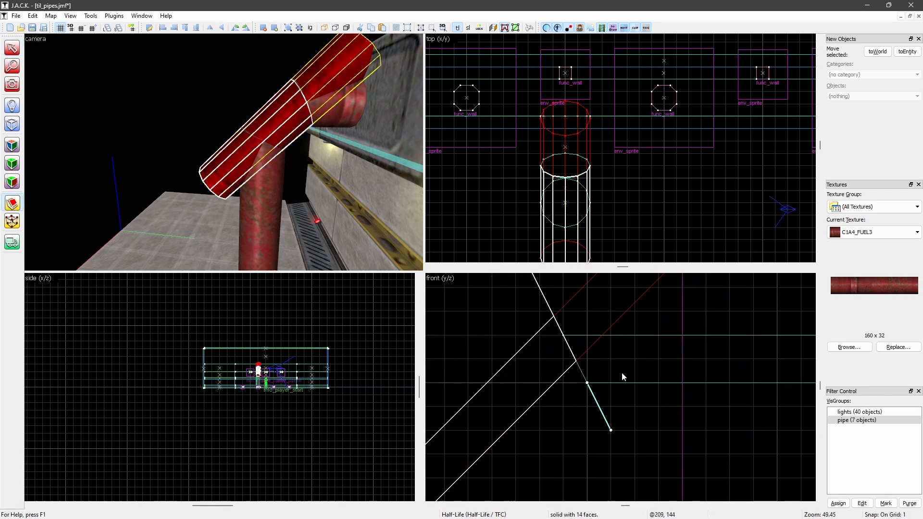
Clip the tilted cylinder along the vertical cylinder's slanted top, keeping only the section that bridges the bend
{"action": "scroll", "coordinate": [623, 376], "scroll_direction": "down", "scroll_amount": 12}
{"action": "scroll", "coordinate": [628, 383], "scroll_direction": "up", "scroll_amount": 4}
{"action": "scroll", "coordinate": [563, 433], "scroll_direction": "up", "scroll_amount": 4}
{"action": "left_click_drag", "start_coordinate": [622, 405], "coordinate": [602, 396]}
{"action": "key", "text": "Return"}
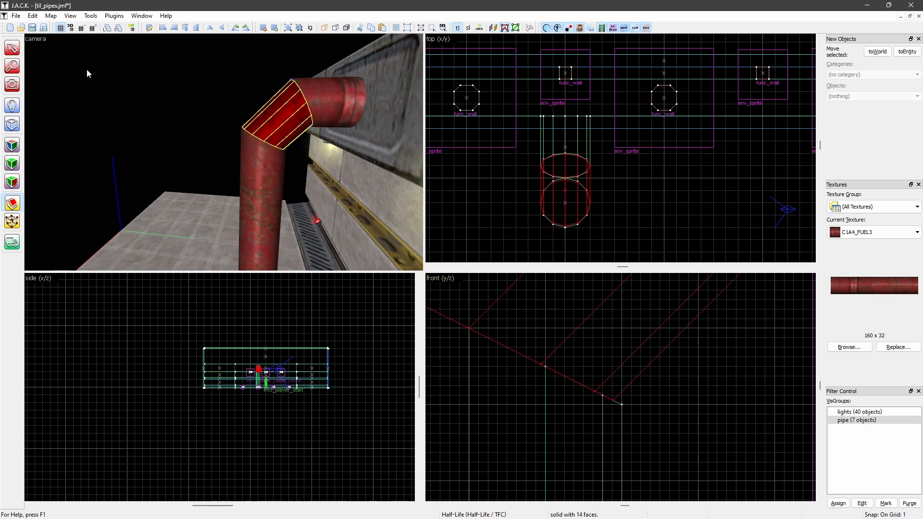
{"action": "left_click", "coordinate": [14, 50]}
Inspect both joints of the bend in the 3D view from several angles for gaps
{"action": "key", "text": "z"}
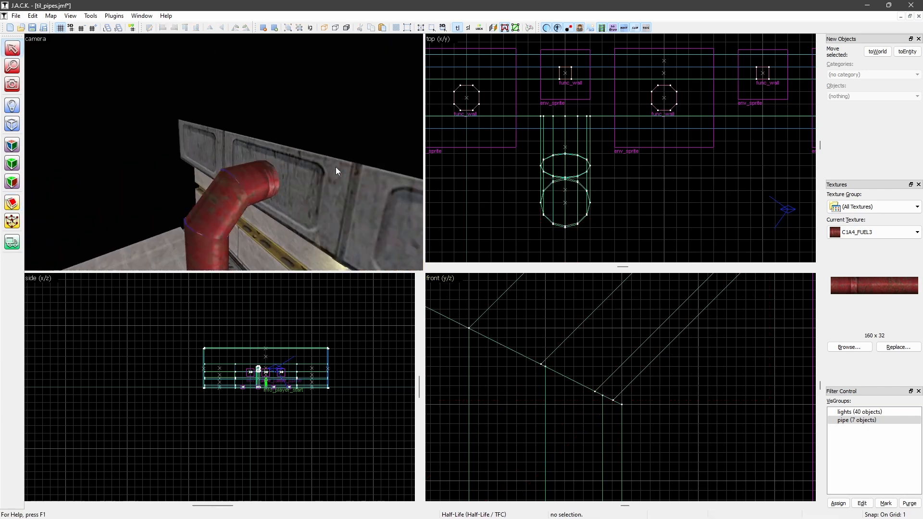
{"action": "key", "text": "w"}
{"action": "key", "text": "s"}
{"action": "key", "text": "w"}
{"action": "key", "text": "s"}
{"action": "key", "text": "w"}
{"action": "key", "text": "s"}
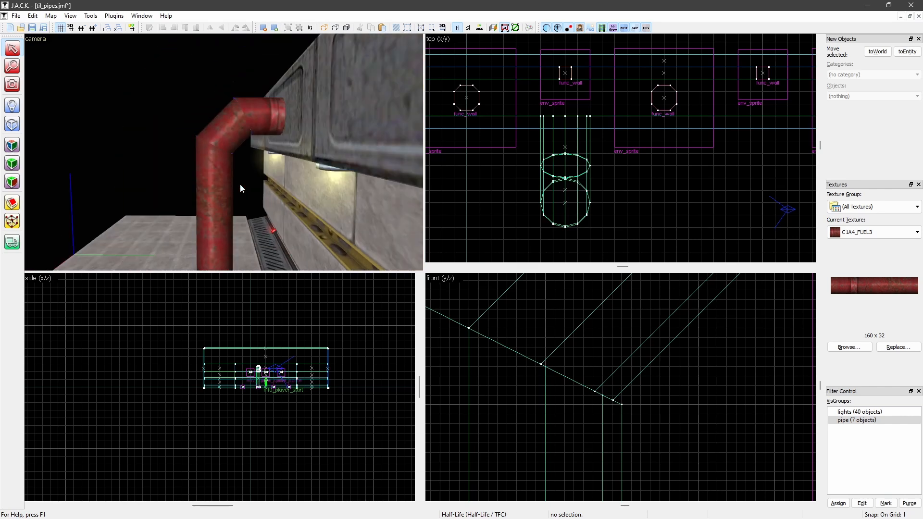
{"action": "key", "text": "w"}
{"action": "key", "text": "s"}
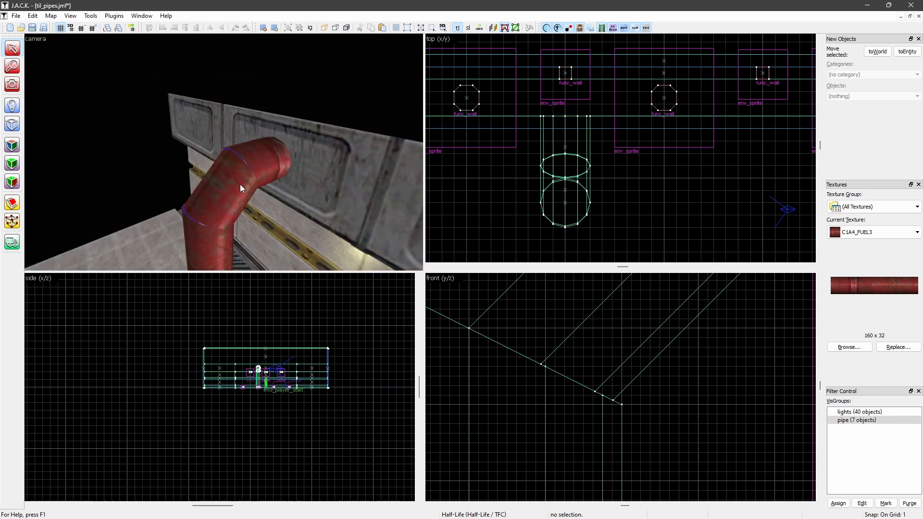
{"action": "scroll", "coordinate": [299, 211], "scroll_direction": "up", "scroll_amount": 4}
{"action": "middle_click_drag", "start_coordinate": [299, 212], "coordinate": [240, 188]}
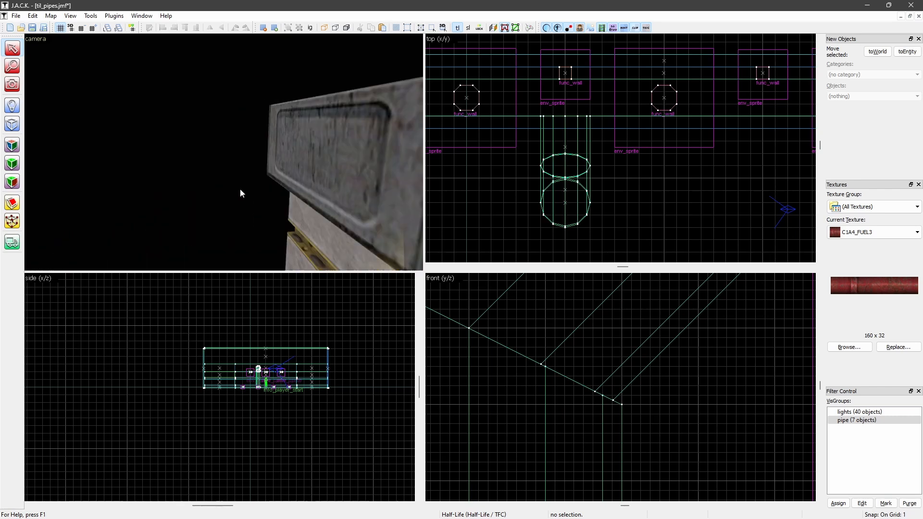
{"action": "scroll", "coordinate": [241, 188], "scroll_direction": "down", "scroll_amount": 3}
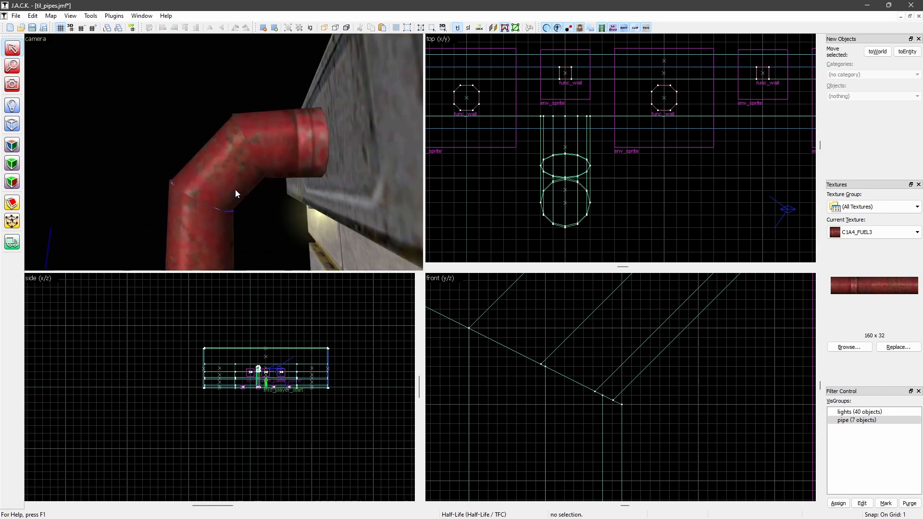
In vertex editing, snap the middle section's innermost lower-joint vertex onto the vertical cylinder's matching corner
{"action": "left_click", "coordinate": [228, 163]}
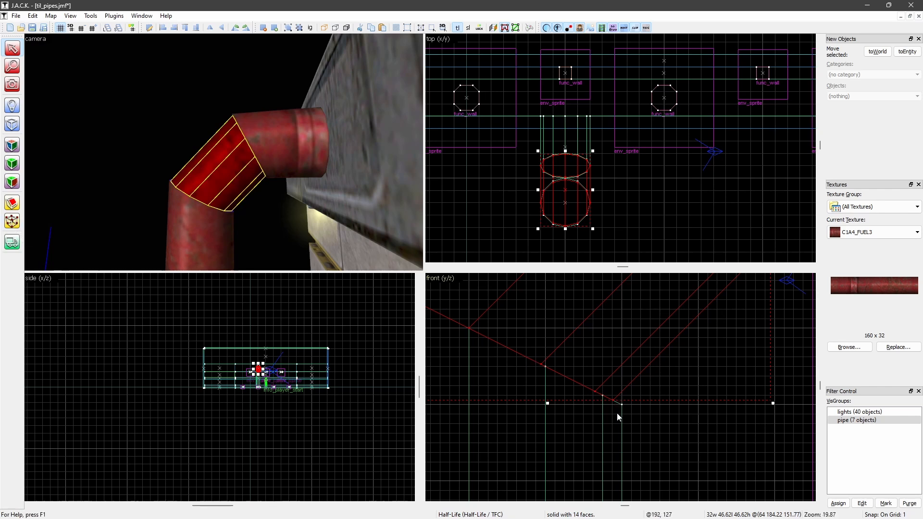
{"action": "scroll", "coordinate": [576, 387], "scroll_direction": "down", "scroll_amount": 4}
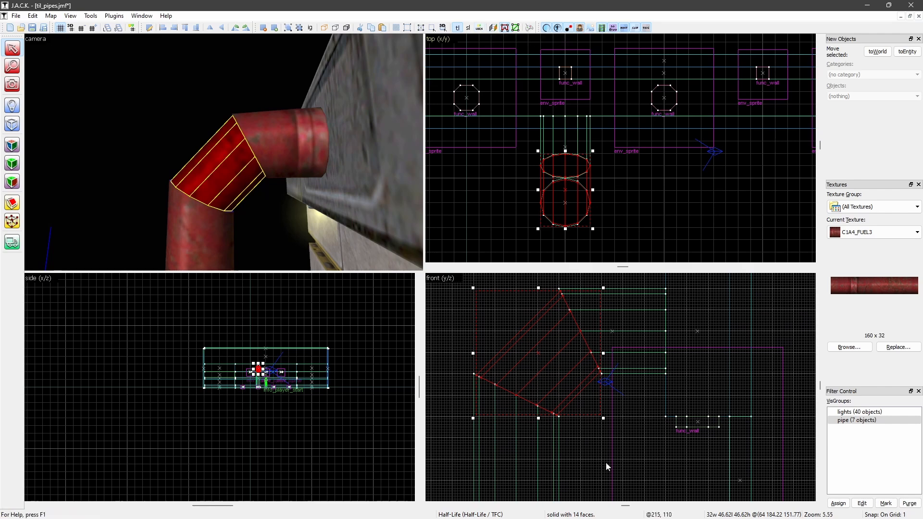
{"action": "scroll", "coordinate": [566, 413], "scroll_direction": "up", "scroll_amount": 10}
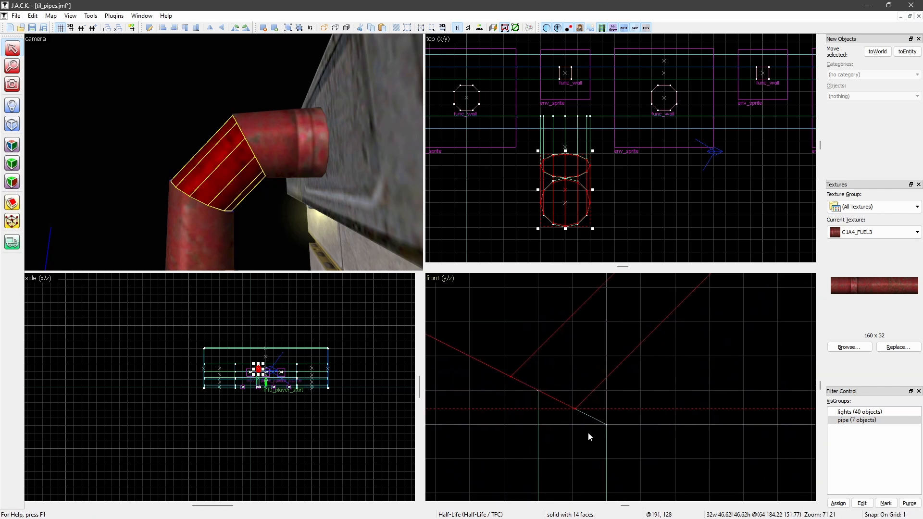
{"action": "scroll", "coordinate": [651, 403], "scroll_direction": "down", "scroll_amount": 9}
{"action": "scroll", "coordinate": [619, 387], "scroll_direction": "up", "scroll_amount": 6}
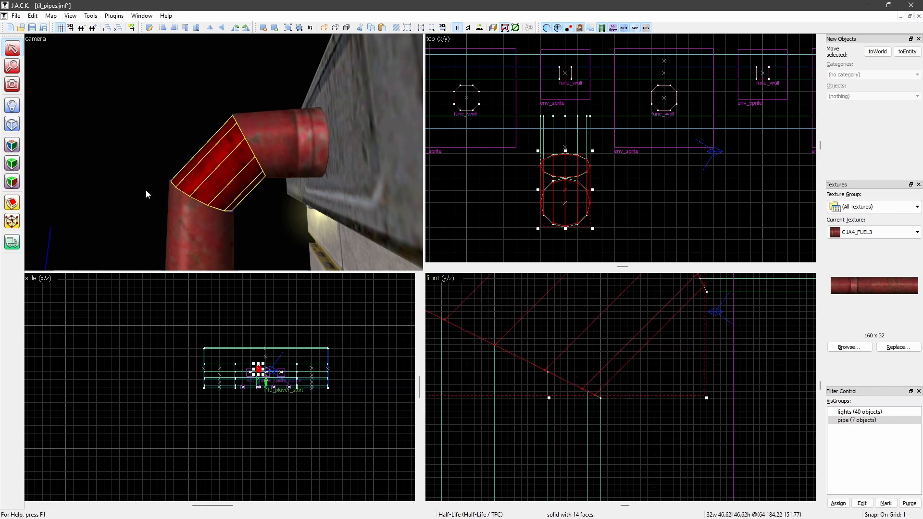
{"action": "left_click", "coordinate": [12, 223]}
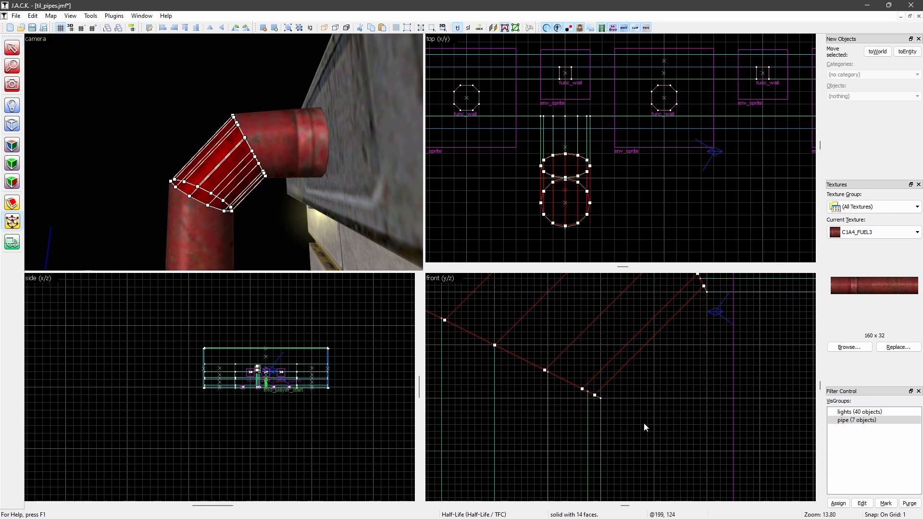
{"action": "scroll", "coordinate": [596, 396], "scroll_direction": "up", "scroll_amount": 8}
{"action": "left_click", "coordinate": [616, 403]}
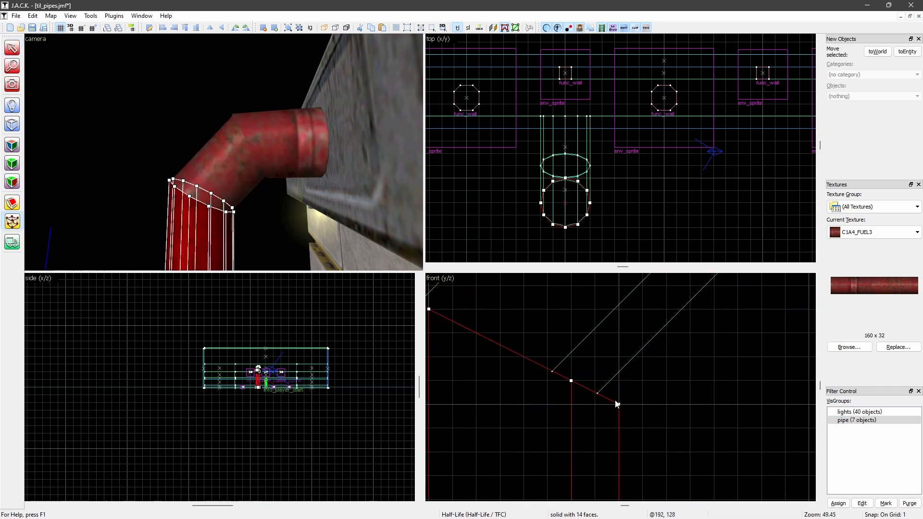
{"action": "left_click", "coordinate": [226, 174]}
{"action": "left_click_drag", "start_coordinate": [598, 397], "coordinate": [605, 400]}
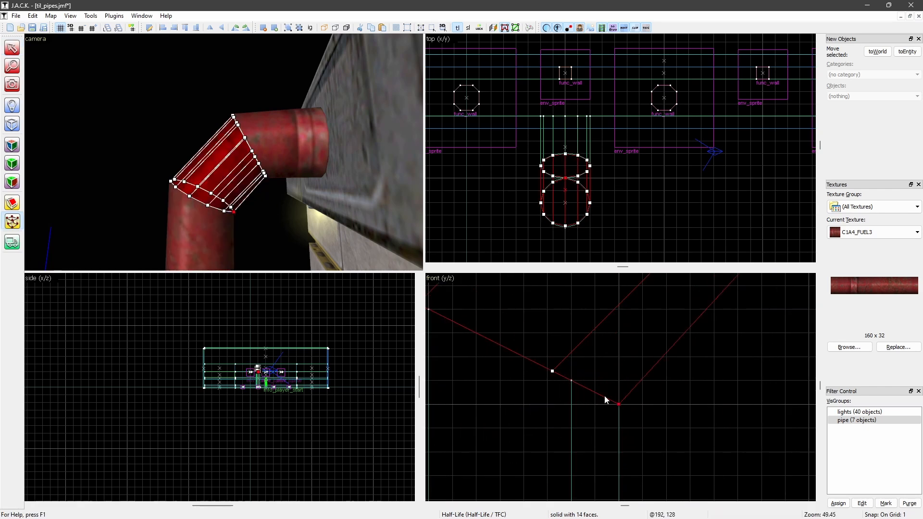
Snap the middle section's remaining lower-joint vertices onto the matching vertices of the vertical cylinder's top
{"action": "left_click_drag", "start_coordinate": [553, 372], "coordinate": [570, 380]}
{"action": "scroll", "coordinate": [571, 380], "scroll_direction": "down", "scroll_amount": 10}
{"action": "scroll", "coordinate": [533, 355], "scroll_direction": "up", "scroll_amount": 9}
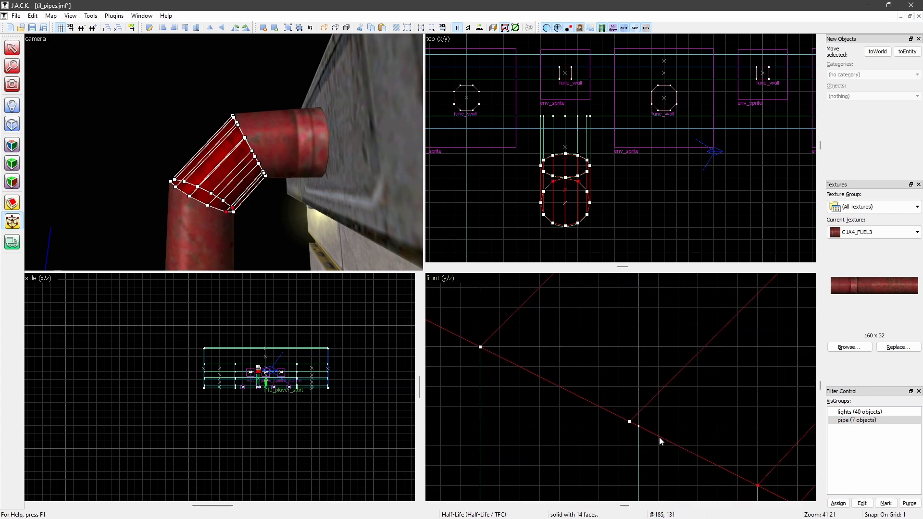
{"action": "left_click_drag", "start_coordinate": [632, 423], "coordinate": [641, 426]}
{"action": "scroll", "coordinate": [645, 425], "scroll_direction": "down", "scroll_amount": 6}
{"action": "scroll", "coordinate": [502, 363], "scroll_direction": "up", "scroll_amount": 6}
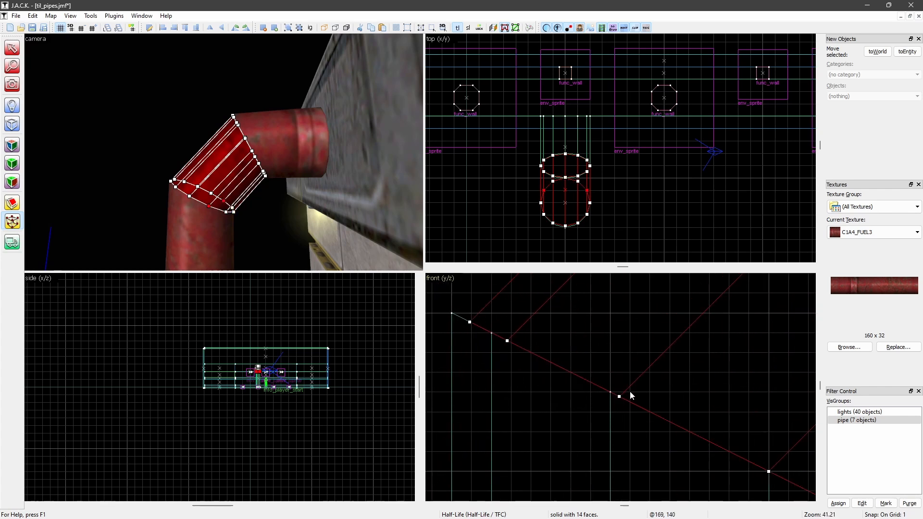
{"action": "left_click_drag", "start_coordinate": [621, 399], "coordinate": [614, 395]}
{"action": "left_click_drag", "start_coordinate": [508, 341], "coordinate": [460, 316]}
Snap the middle section's upper-joint vertices onto the horizontal cylinder's slanted end, and leave vertex editing
{"action": "scroll", "coordinate": [460, 317], "scroll_direction": "down", "scroll_amount": 7}
{"action": "key", "text": "Up"}
{"action": "key", "text": "Up"}
{"action": "key", "text": "Up"}
{"action": "key", "text": "Up"}
{"action": "key", "text": "Up"}
{"action": "key", "text": "Up"}
{"action": "key", "text": "Up"}
{"action": "key", "text": "Right"}
{"action": "key", "text": "Right"}
{"action": "key", "text": "Right"}
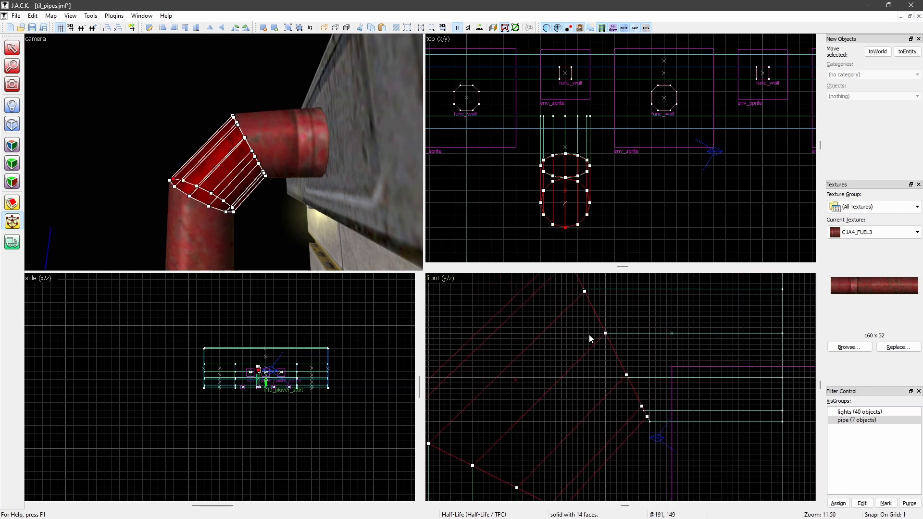
{"action": "scroll", "coordinate": [569, 326], "scroll_direction": "up", "scroll_amount": 4}
{"action": "left_click_drag", "start_coordinate": [565, 342], "coordinate": [568, 346]}
{"action": "left_click_drag", "start_coordinate": [603, 417], "coordinate": [601, 412]}
{"action": "scroll", "coordinate": [602, 413], "scroll_direction": "down", "scroll_amount": 4}
{"action": "middle_click_drag", "start_coordinate": [636, 446], "coordinate": [575, 364]}
{"action": "scroll", "coordinate": [591, 401], "scroll_direction": "up", "scroll_amount": 4}
{"action": "left_click_drag", "start_coordinate": [570, 431], "coordinate": [620, 465]}
{"action": "key", "text": "Down"}
{"action": "key", "text": "Down"}
{"action": "key", "text": "shift+s"}
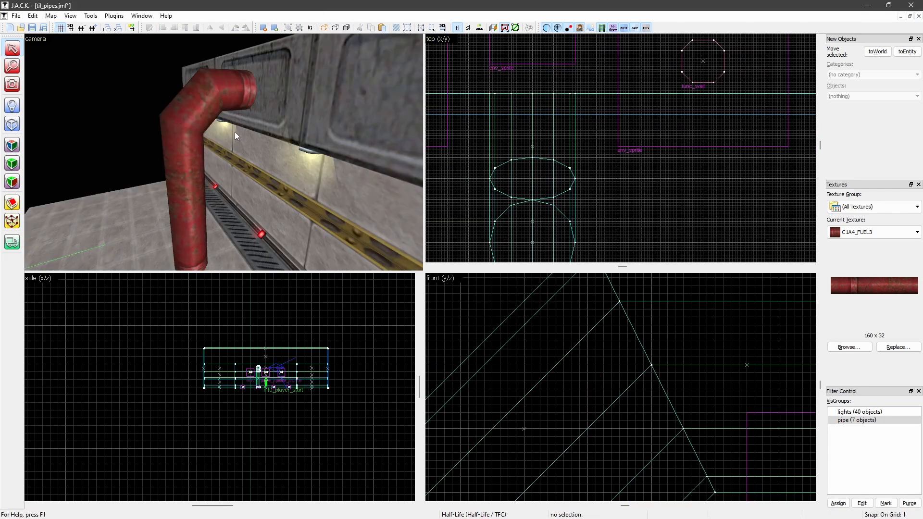
Inspect the joined pipe bend from several angles in the 3D view and in the front view
{"action": "key", "text": "z"}
{"action": "key", "text": "w"}
{"action": "key", "text": "s"}
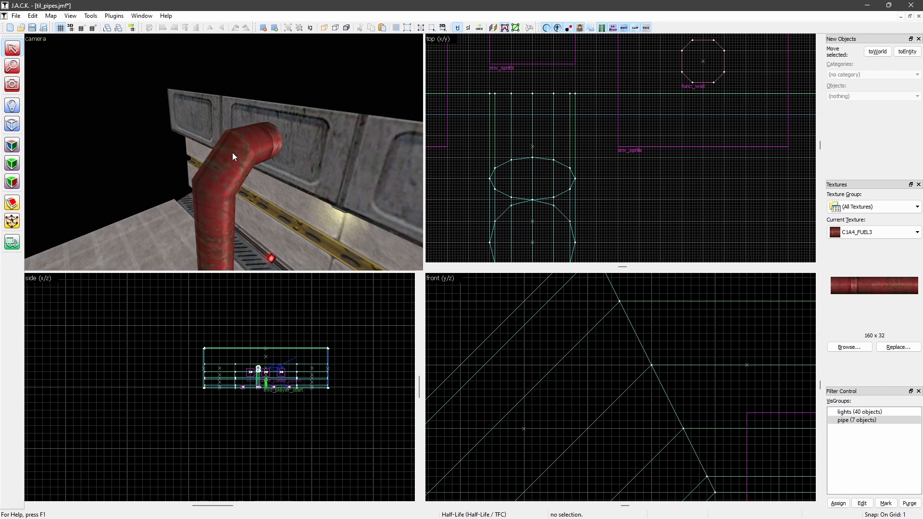
{"action": "key", "text": "w"}
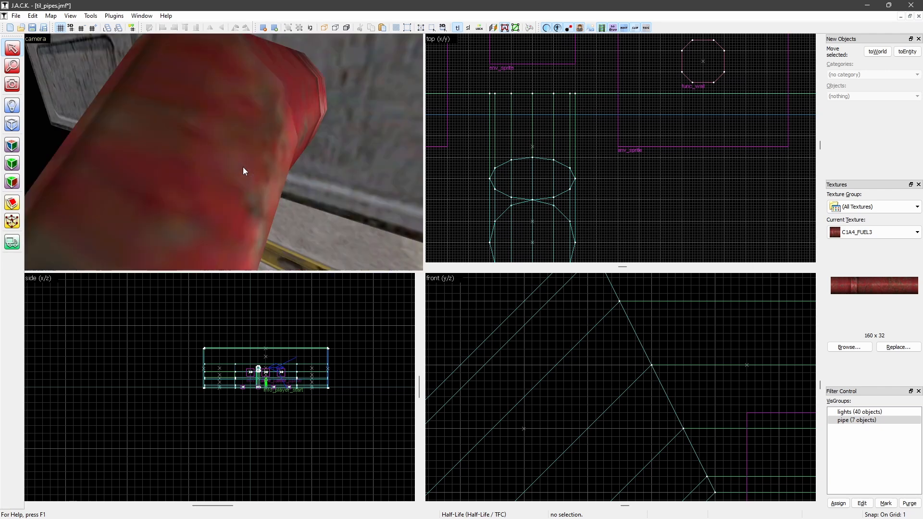
{"action": "key", "text": "s"}
{"action": "key", "text": "z"}
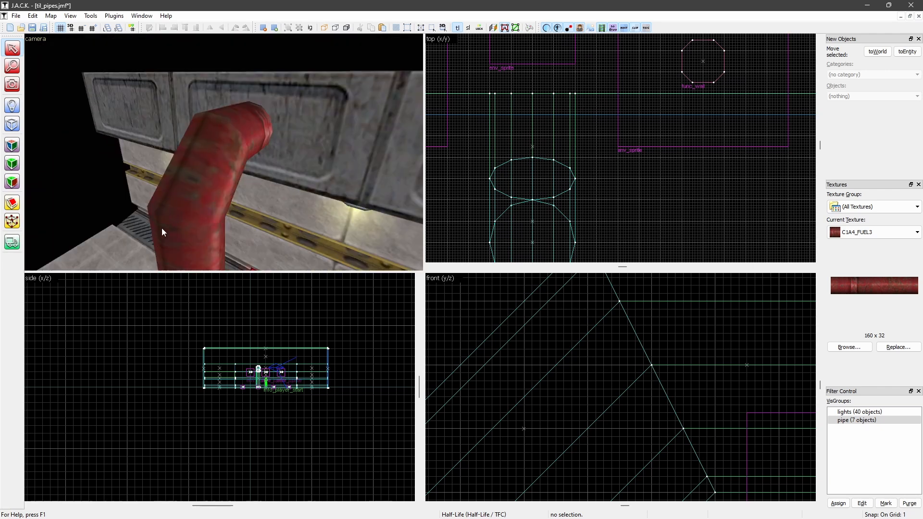
{"action": "left_click_drag", "start_coordinate": [162, 232], "coordinate": [176, 187]}
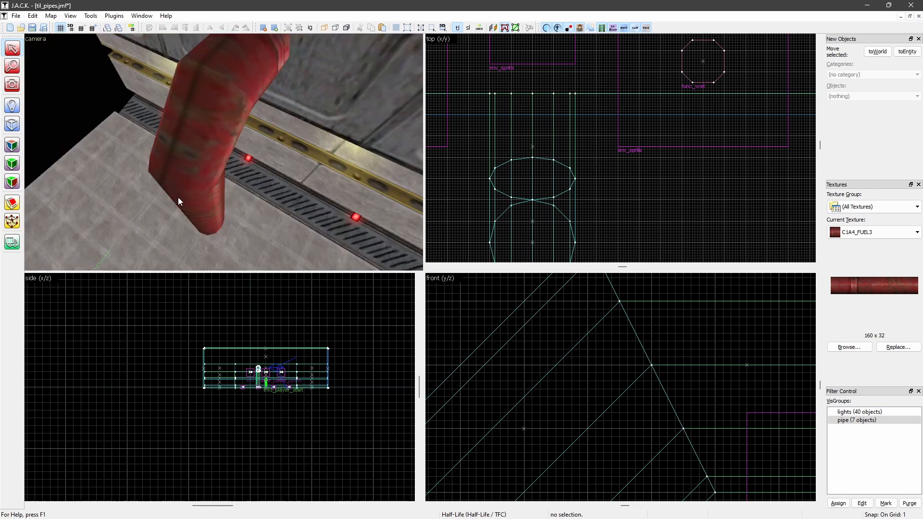
{"action": "key", "text": "w"}
{"action": "key", "text": "s"}
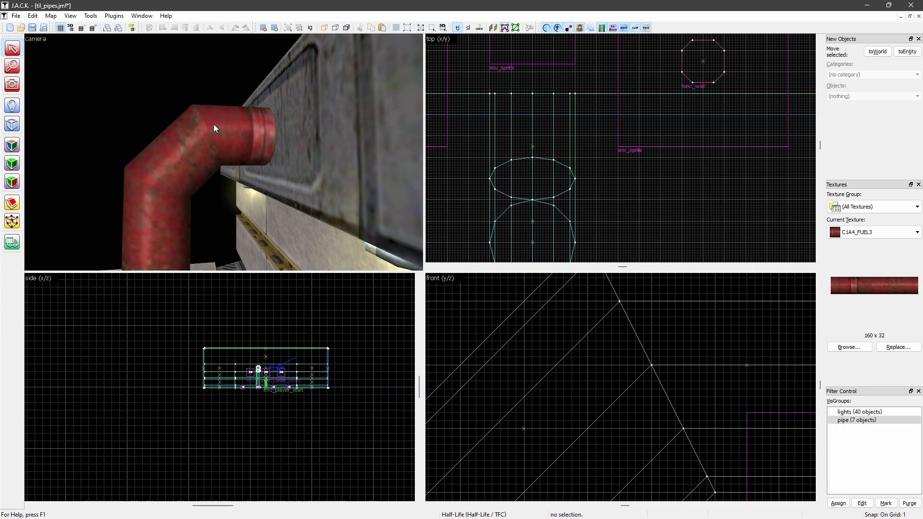
{"action": "left_click", "coordinate": [172, 160]}
{"action": "scroll", "coordinate": [600, 413], "scroll_direction": "down", "scroll_amount": 9}
{"action": "middle_click_drag", "start_coordinate": [600, 413], "coordinate": [553, 409]}
{"action": "left_click", "coordinate": [644, 193]}
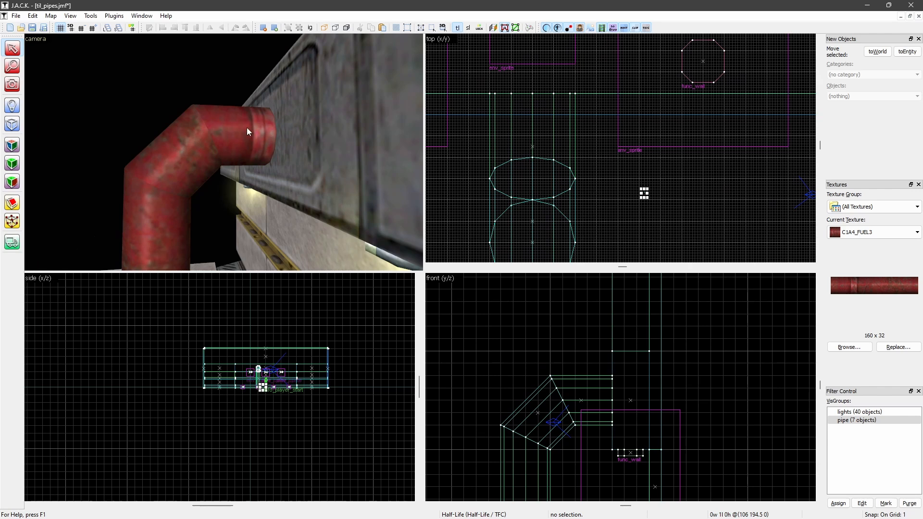
Pull the angled middle section out of the bend to expose its joint faces, and fit it back into place
{"action": "left_click", "coordinate": [189, 149]}
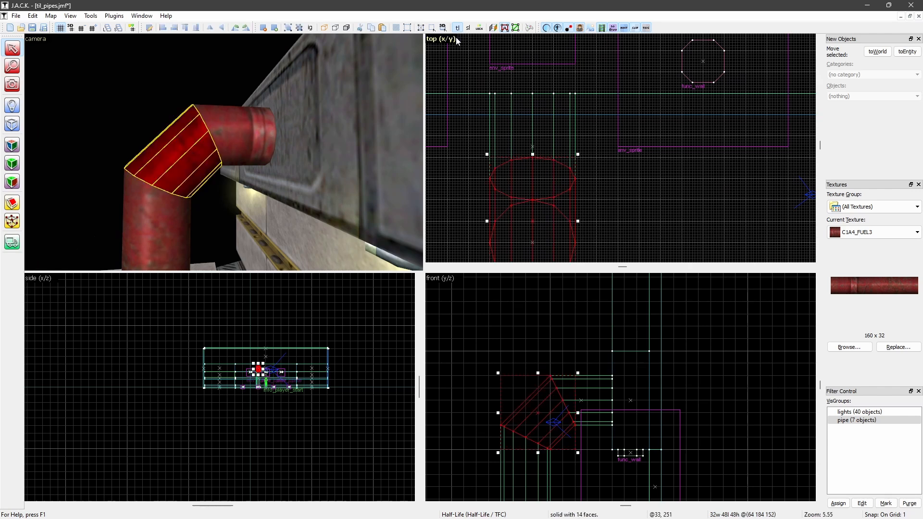
{"action": "scroll", "coordinate": [522, 408], "scroll_direction": "up", "scroll_amount": 2}
{"action": "scroll", "coordinate": [573, 349], "scroll_direction": "up", "scroll_amount": 1}
{"action": "left_click_drag", "start_coordinate": [591, 330], "coordinate": [532, 388]}
{"action": "key", "text": "Escape"}
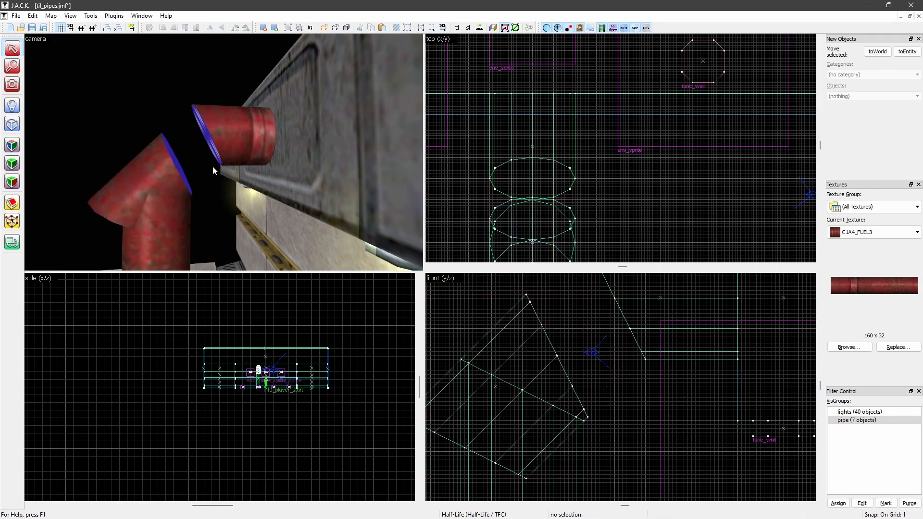
{"action": "left_click", "coordinate": [171, 181]}
{"action": "left_click_drag", "start_coordinate": [511, 381], "coordinate": [572, 324]}
{"action": "key", "text": "Escape"}
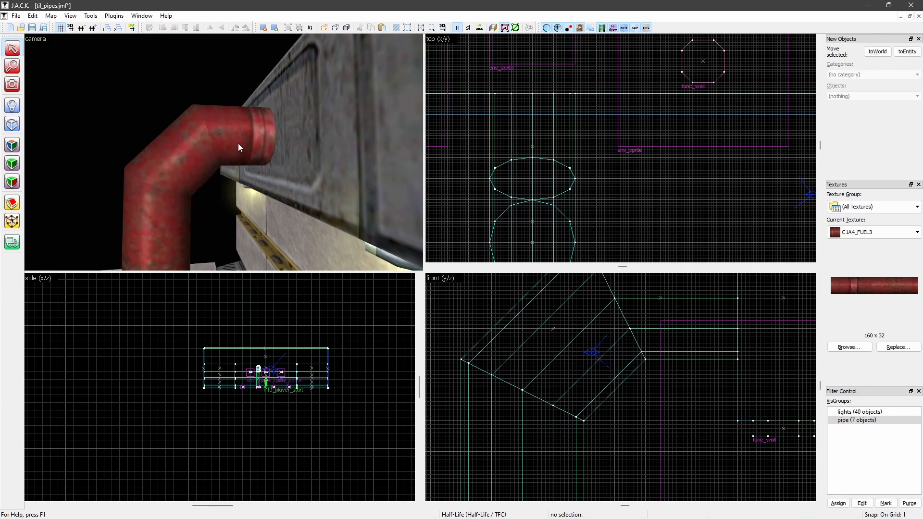
Tie the three pipe sections together into a func_wall entity and open its object properties
{"action": "scroll", "coordinate": [203, 146], "scroll_direction": "down", "scroll_amount": 5}
{"action": "scroll", "coordinate": [201, 173], "scroll_direction": "up", "scroll_amount": 6}
{"action": "scroll", "coordinate": [198, 183], "scroll_direction": "down", "scroll_amount": 5}
{"action": "middle_click_drag", "start_coordinate": [198, 183], "coordinate": [184, 181]}
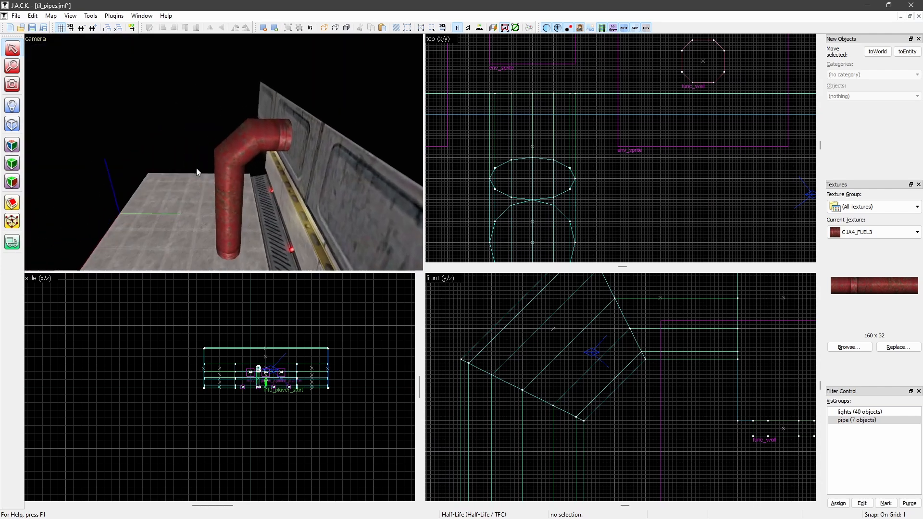
{"action": "middle_click_drag", "start_coordinate": [197, 171], "coordinate": [200, 168]}
{"action": "left_click", "coordinate": [227, 135]}
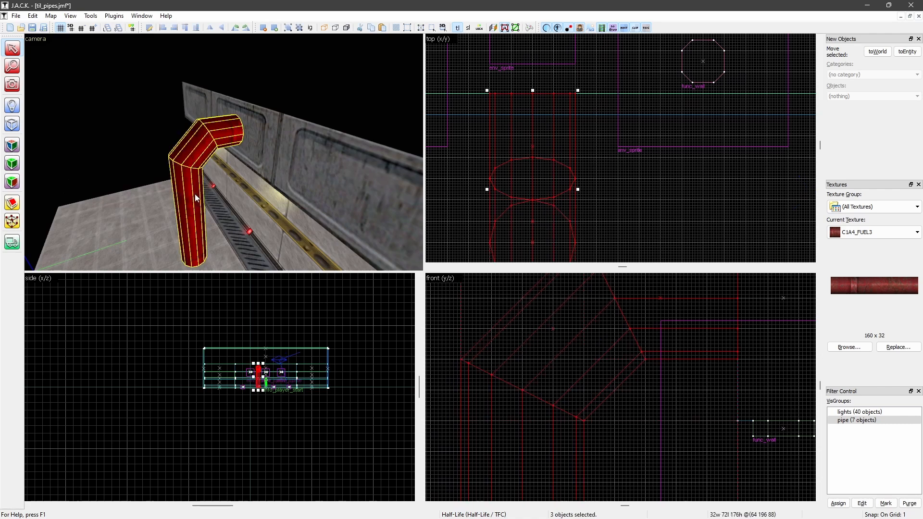
{"action": "key", "text": "alt+Return"}
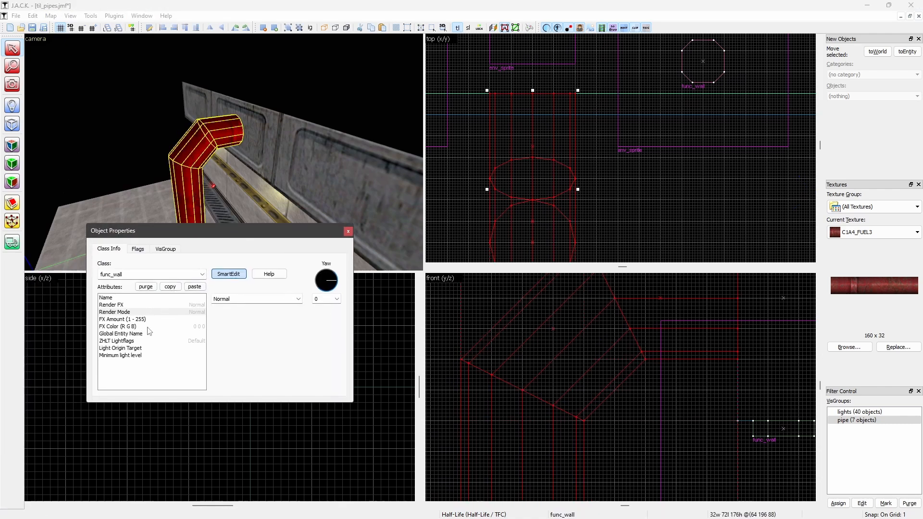
Set the pipe entity's ZHLT Lightflags to Opaque (blocks light), close its properties and deselect it
{"action": "left_click", "coordinate": [130, 341]}
{"action": "left_click", "coordinate": [299, 299]}
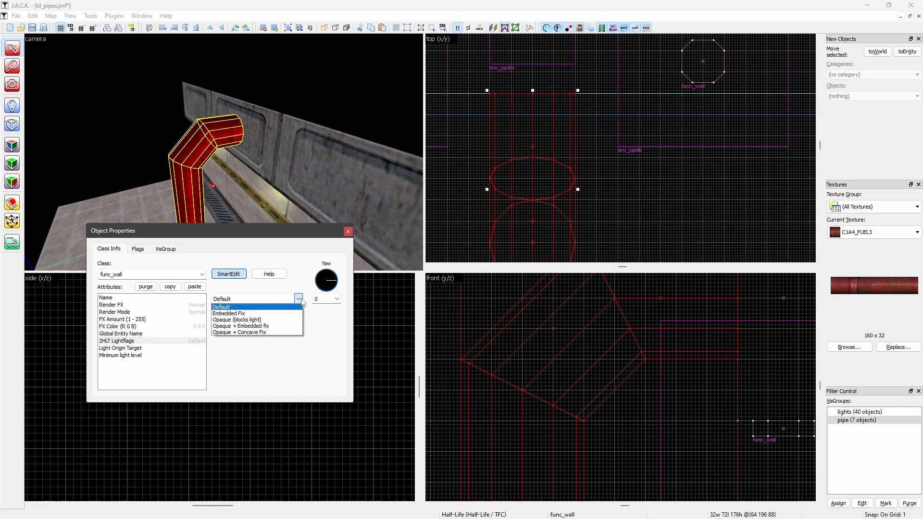
{"action": "left_click", "coordinate": [259, 319]}
{"action": "left_click", "coordinate": [348, 232]}
{"action": "left_click", "coordinate": [634, 197]}
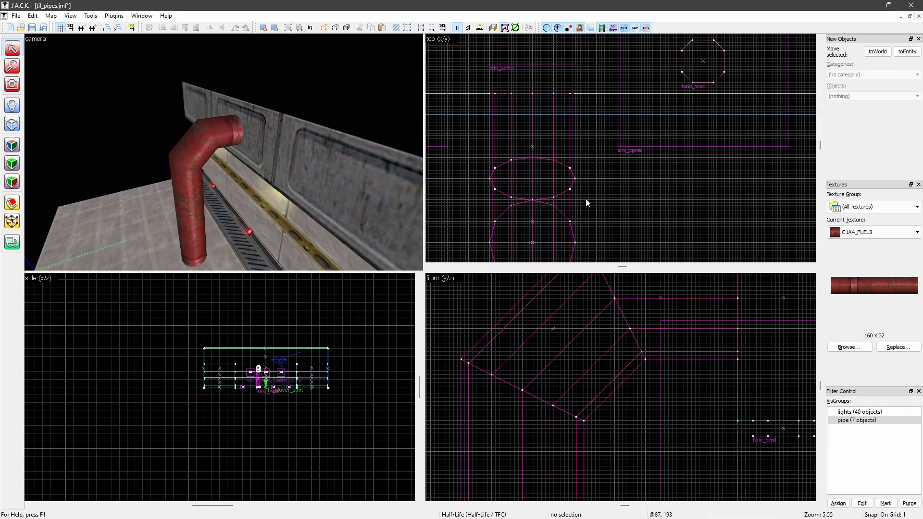
Inspect the pipe from several angles and examine where its horizontal end meets the wall
{"action": "scroll", "coordinate": [201, 176], "scroll_direction": "up", "scroll_amount": 3}
{"action": "scroll", "coordinate": [200, 175], "scroll_direction": "up", "scroll_amount": 2}
{"action": "scroll", "coordinate": [200, 175], "scroll_direction": "down", "scroll_amount": 4}
{"action": "middle_click_drag", "start_coordinate": [200, 174], "coordinate": [201, 174]}
{"action": "scroll", "coordinate": [201, 174], "scroll_direction": "down", "scroll_amount": 4}
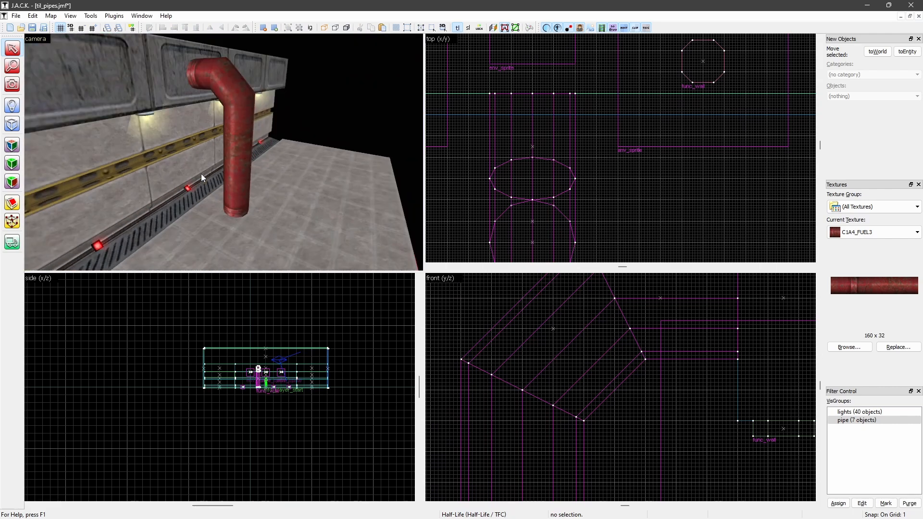
{"action": "middle_click_drag", "start_coordinate": [201, 174], "coordinate": [197, 154]}
{"action": "scroll", "coordinate": [201, 174], "scroll_direction": "up", "scroll_amount": 3}
{"action": "scroll", "coordinate": [201, 174], "scroll_direction": "down", "scroll_amount": 3}
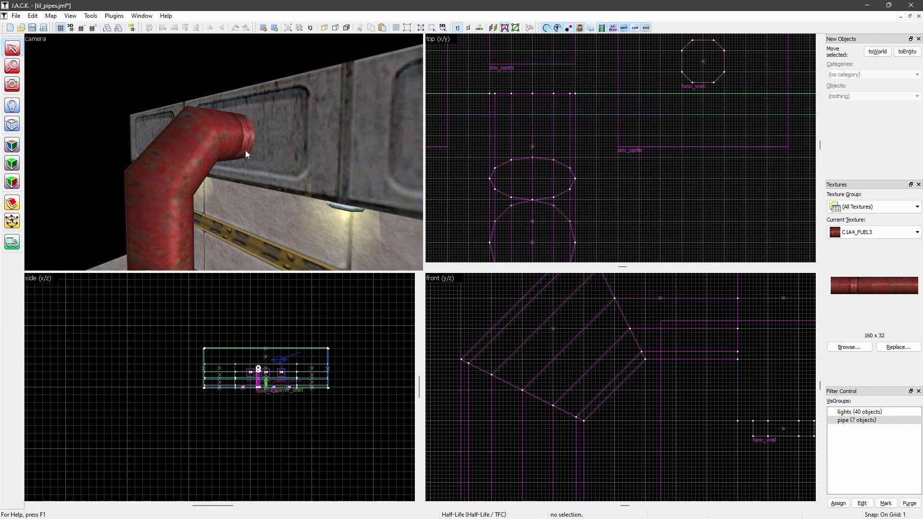
{"action": "scroll", "coordinate": [246, 134], "scroll_direction": "up", "scroll_amount": 3}
{"action": "scroll", "coordinate": [247, 135], "scroll_direction": "down", "scroll_amount": 3}
{"action": "scroll", "coordinate": [200, 102], "scroll_direction": "up", "scroll_amount": 3}
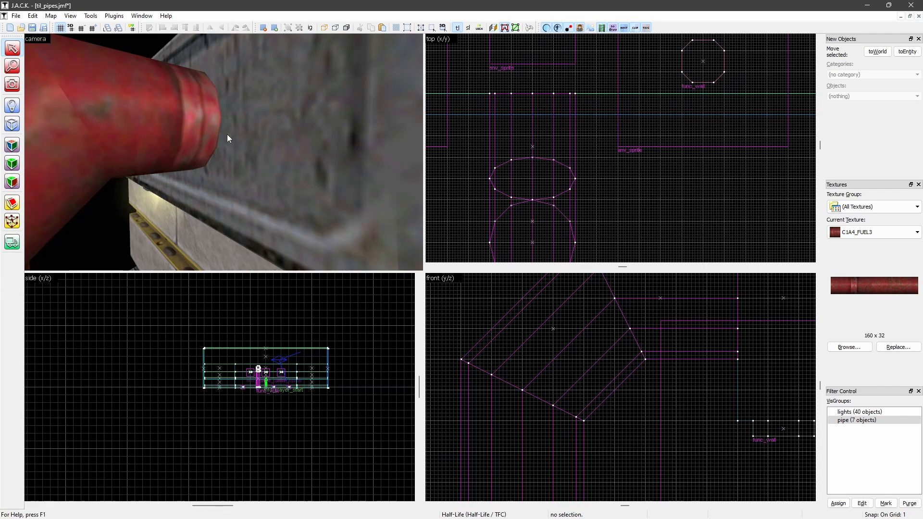
{"action": "scroll", "coordinate": [227, 134], "scroll_direction": "down", "scroll_amount": 5}
{"action": "scroll", "coordinate": [112, 147], "scroll_direction": "up", "scroll_amount": 5}
Pick up NULL as the current texture by sampling it from a face, and leave face editing
{"action": "left_click", "coordinate": [12, 145]}
{"action": "left_click", "coordinate": [163, 148]}
{"action": "scroll", "coordinate": [163, 148], "scroll_direction": "down", "scroll_amount": 4}
{"action": "scroll", "coordinate": [163, 148], "scroll_direction": "up", "scroll_amount": 5}
{"action": "left_click", "coordinate": [528, 105]}
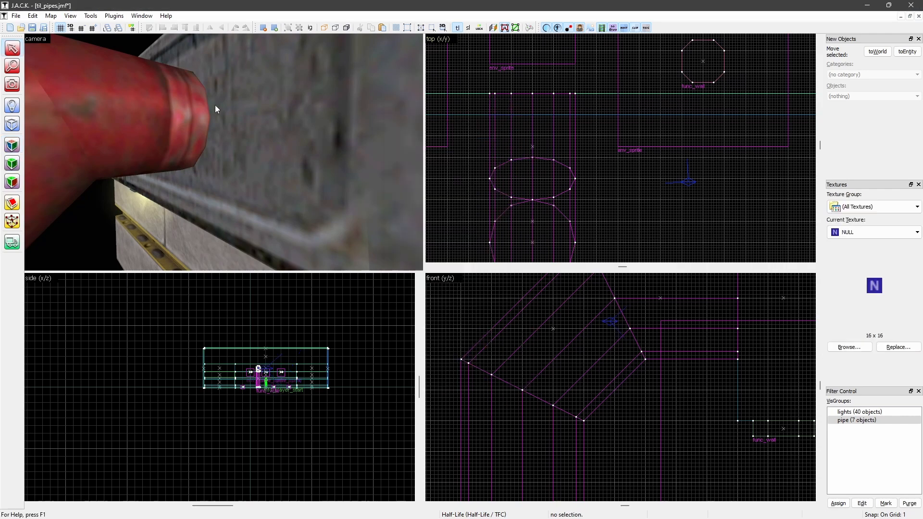
Outline a new brush about 41 units wide, 1 thick and 40 high where the horizontal pipe meets the wall
{"action": "left_click", "coordinate": [216, 109]}
{"action": "scroll", "coordinate": [535, 117], "scroll_direction": "down", "scroll_amount": 2}
{"action": "scroll", "coordinate": [535, 117], "scroll_direction": "up", "scroll_amount": 2}
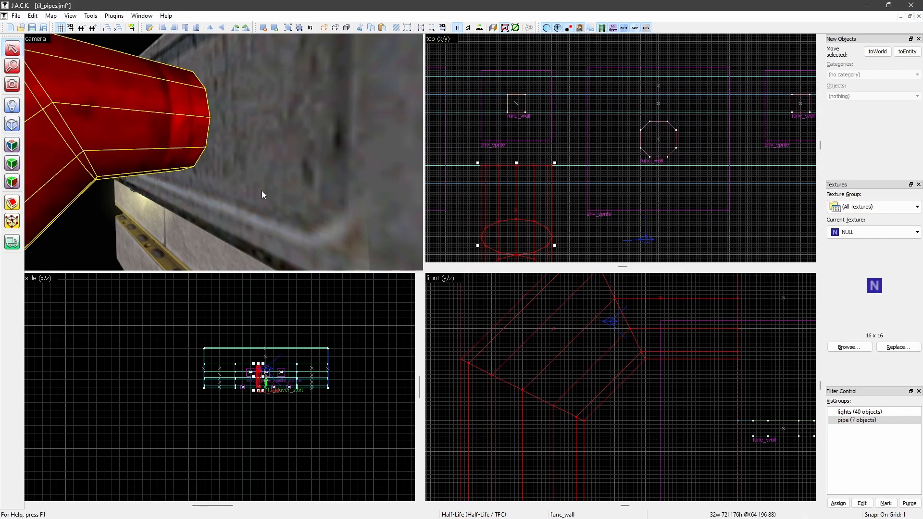
{"action": "left_click", "coordinate": [12, 125]}
{"action": "scroll", "coordinate": [504, 187], "scroll_direction": "up", "scroll_amount": 2}
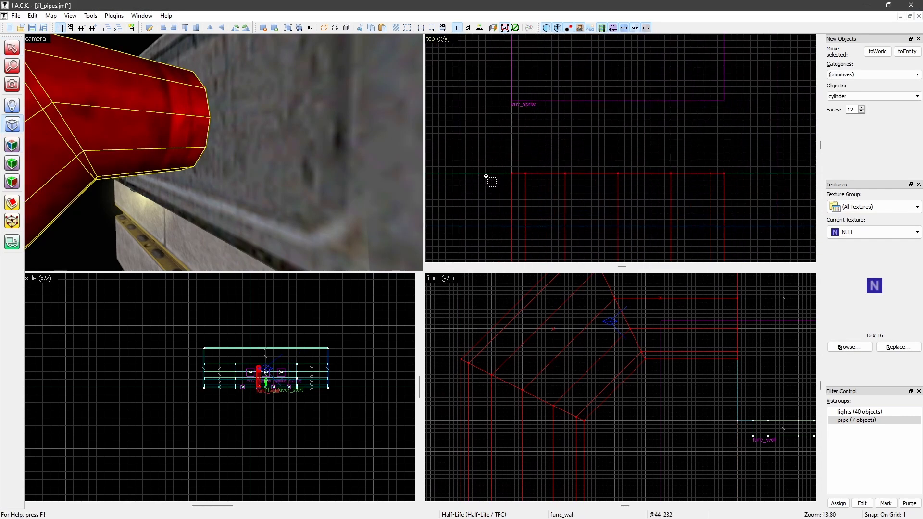
{"action": "left_click_drag", "start_coordinate": [486, 181], "coordinate": [755, 181]}
{"action": "scroll", "coordinate": [635, 329], "scroll_direction": "down", "scroll_amount": 7}
{"action": "left_click_drag", "start_coordinate": [663, 492], "coordinate": [663, 384]}
{"action": "scroll", "coordinate": [667, 385], "scroll_direction": "up", "scroll_amount": 10}
{"action": "scroll", "coordinate": [660, 365], "scroll_direction": "up", "scroll_amount": 8, "text": "ctrl"}
{"action": "left_click_drag", "start_coordinate": [648, 317], "coordinate": [647, 287]}
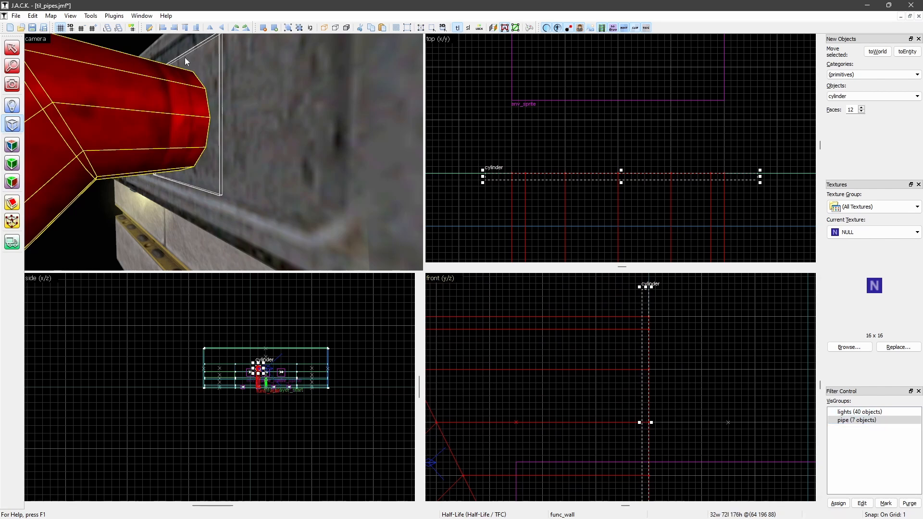
Create a 12-sided cylinder brush from the outline at the wall, and delete it
{"action": "key", "text": "z"}
{"action": "key", "text": "s"}
{"action": "key", "text": "w"}
{"action": "key", "text": "z"}
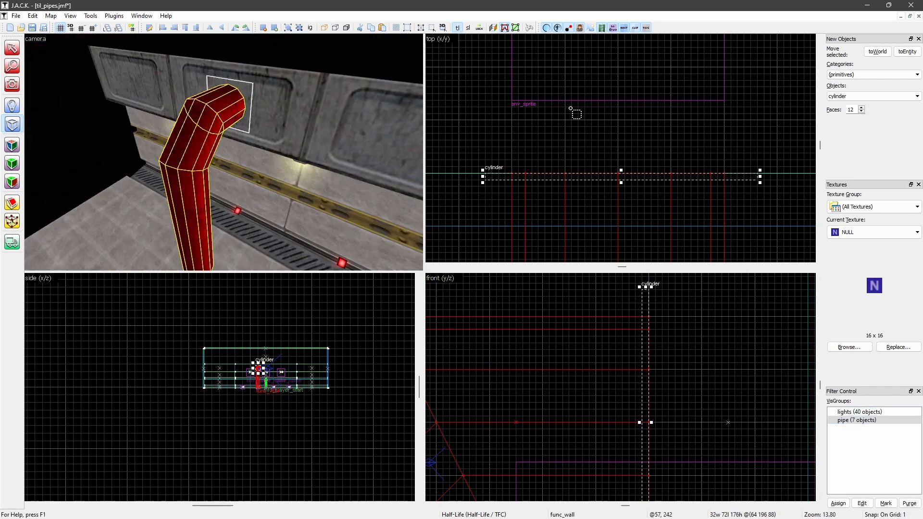
{"action": "left_click", "coordinate": [570, 110]}
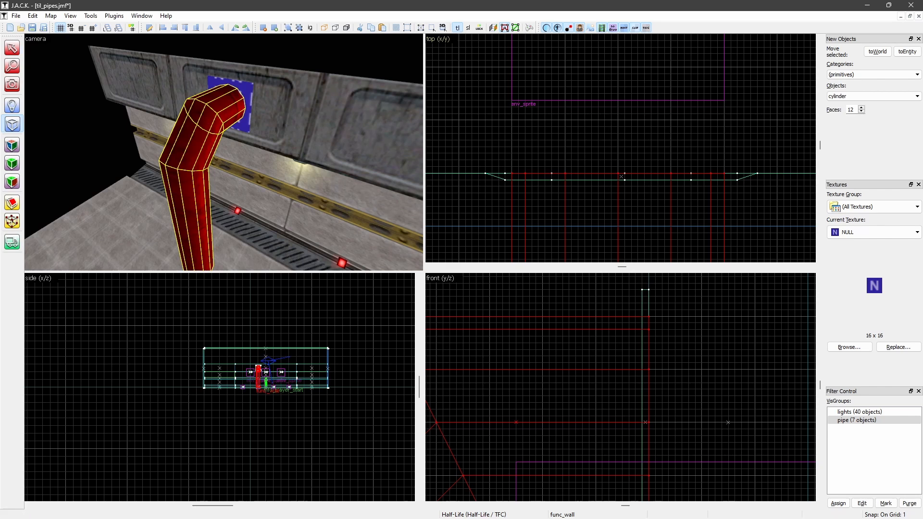
{"action": "left_click", "coordinate": [12, 48]}
{"action": "left_click", "coordinate": [230, 82]}
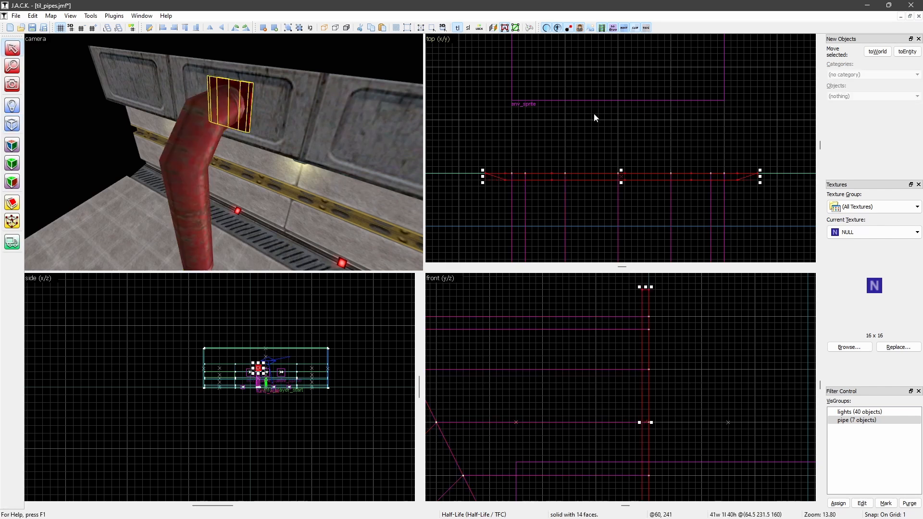
{"action": "key", "text": "Delete"}
Create a block about 40 units wide, 1 thick and 40 high at the wall end of the horizontal pipe
{"action": "left_click", "coordinate": [12, 125]}
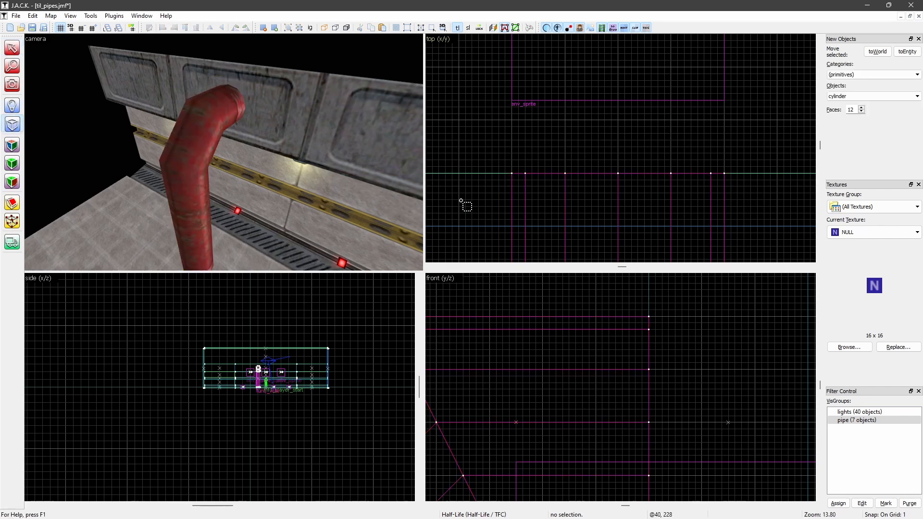
{"action": "left_click_drag", "start_coordinate": [486, 180], "coordinate": [753, 174]}
{"action": "left_click", "coordinate": [864, 96]}
{"action": "left_click", "coordinate": [855, 105]}
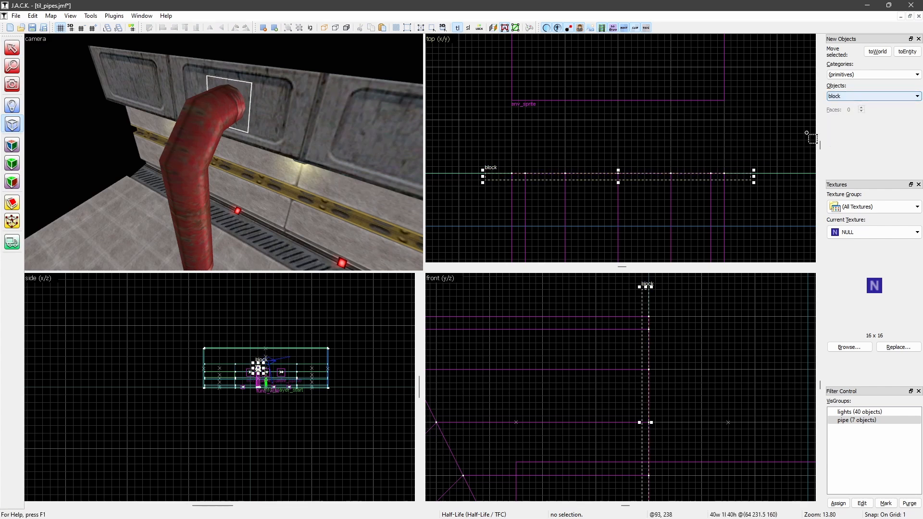
{"action": "key", "text": "Return"}
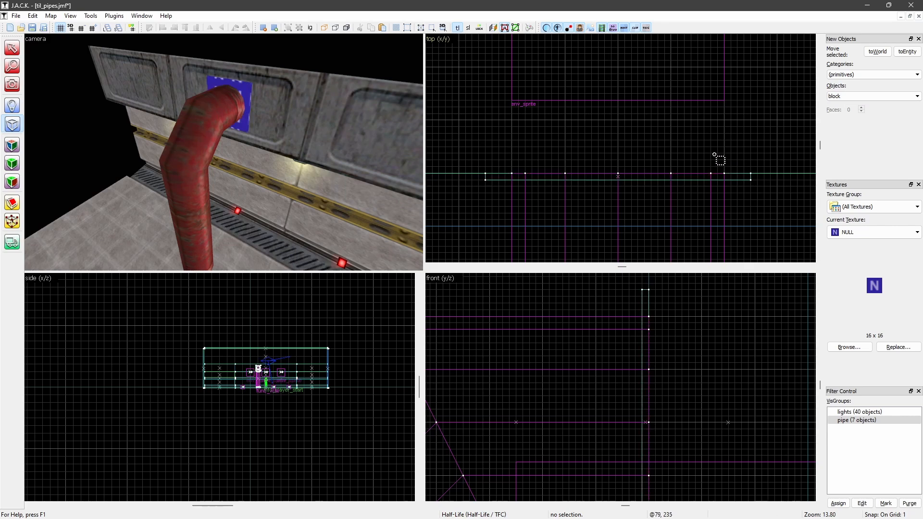
Create a block about 40 by 40 units and 1 unit high on the floor around the vertical pipe's base
{"action": "scroll", "coordinate": [582, 144], "scroll_direction": "down", "scroll_amount": 5}
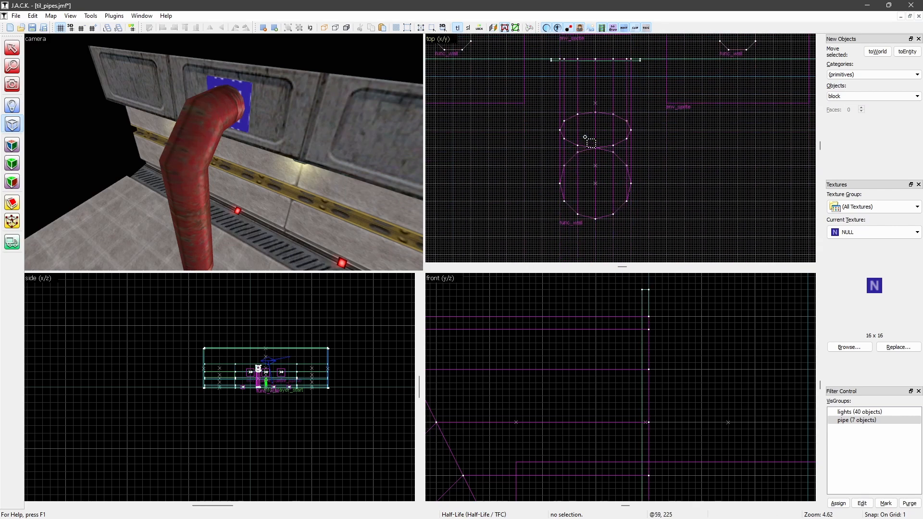
{"action": "scroll", "coordinate": [571, 344], "scroll_direction": "up", "scroll_amount": 5}
{"action": "scroll", "coordinate": [524, 405], "scroll_direction": "up", "scroll_amount": 2}
{"action": "left_click_drag", "start_coordinate": [508, 394], "coordinate": [707, 403]}
{"action": "key", "text": "z"}
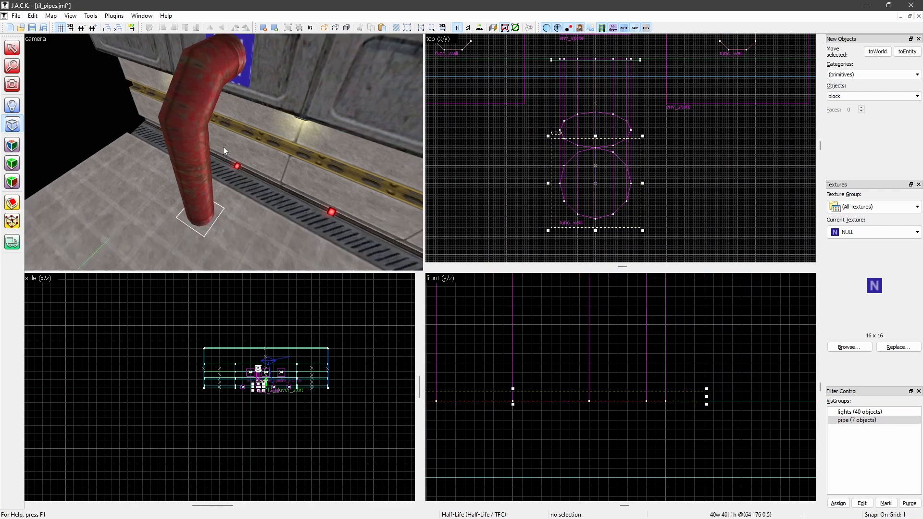
{"action": "key", "text": "w"}
{"action": "key", "text": "s"}
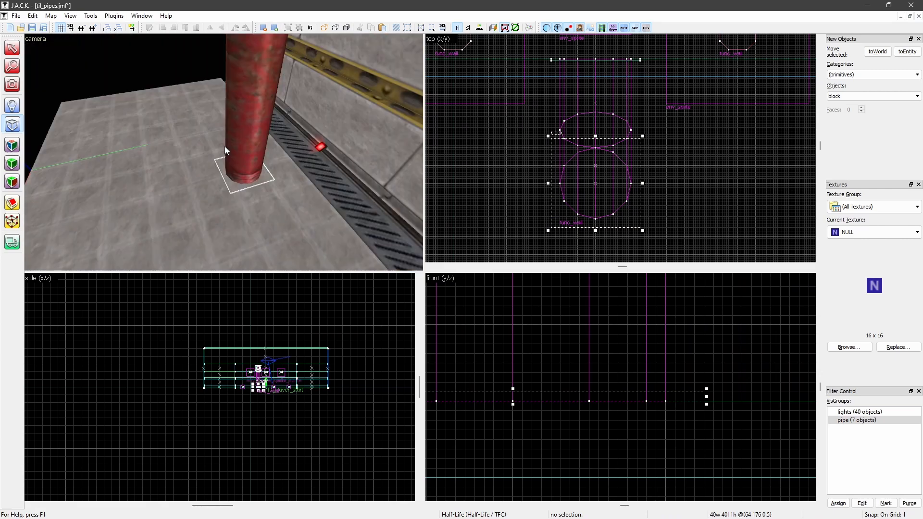
{"action": "key", "text": "Return"}
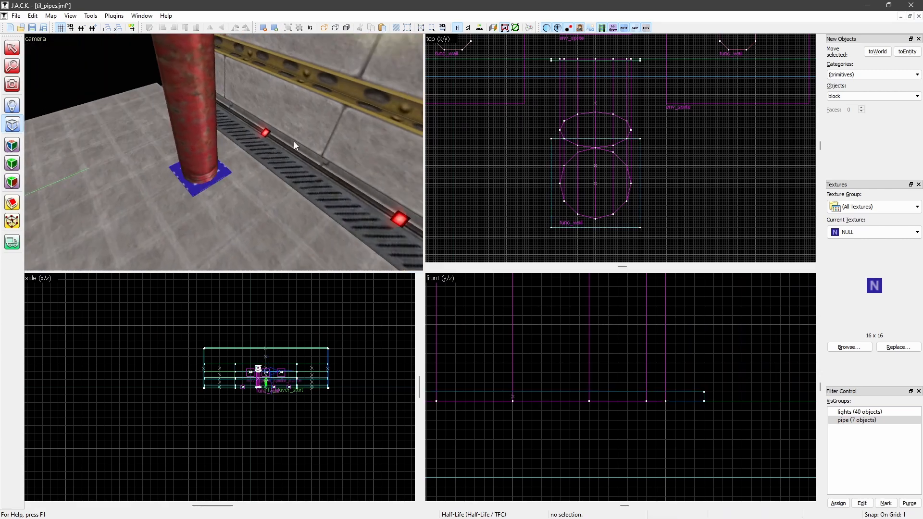
Choose the {CT_PIPEJOINT texture from valve/add.wad as the current texture
{"action": "left_click", "coordinate": [12, 48]}
{"action": "scroll", "coordinate": [536, 145], "scroll_direction": "up", "scroll_amount": 3}
{"action": "scroll", "coordinate": [535, 144], "scroll_direction": "down", "scroll_amount": 1}
{"action": "scroll", "coordinate": [525, 143], "scroll_direction": "down", "scroll_amount": 1}
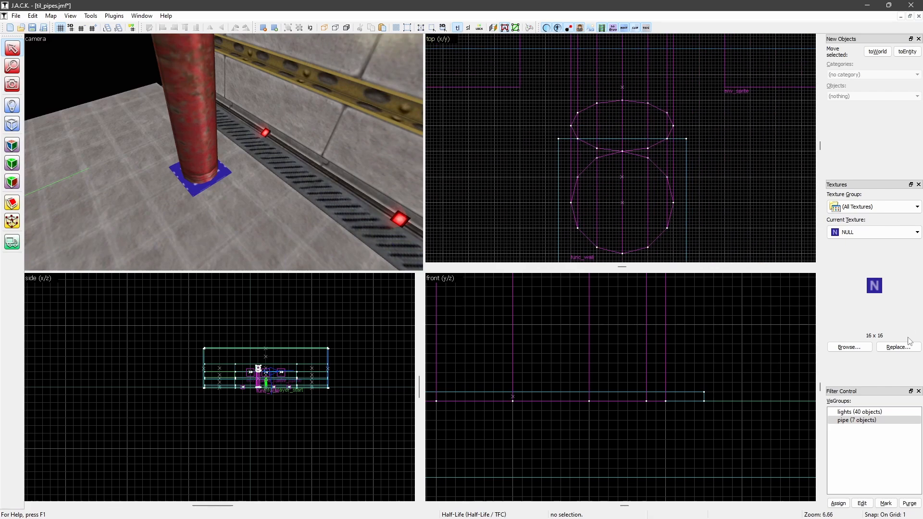
{"action": "left_click", "coordinate": [850, 347]}
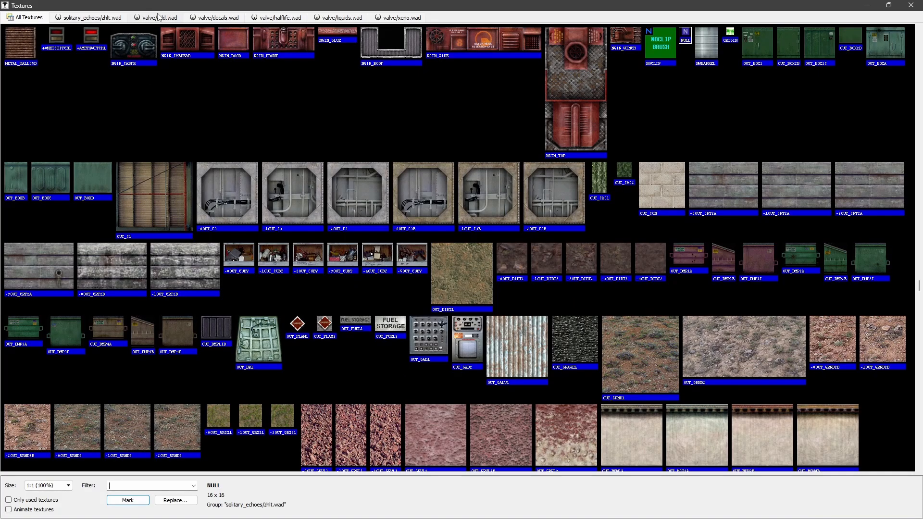
{"action": "left_click", "coordinate": [161, 17]}
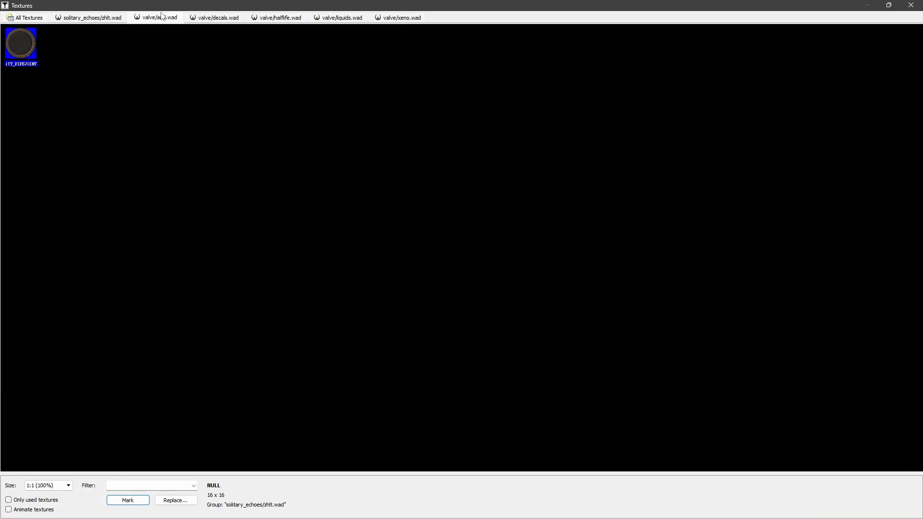
{"action": "double_click", "coordinate": [25, 42]}
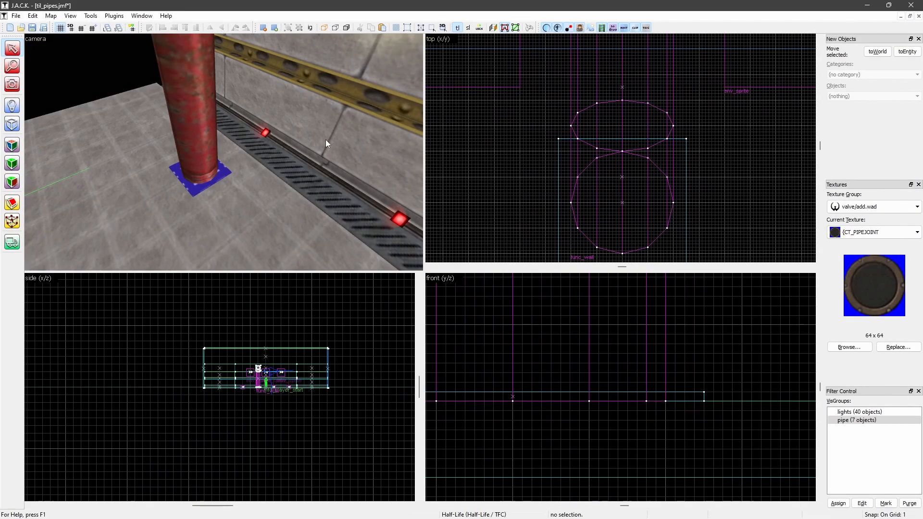
Apply the {CT_PIPEJOINT texture to the floor block's top face and the wall block's front face
{"action": "key", "text": "Left"}
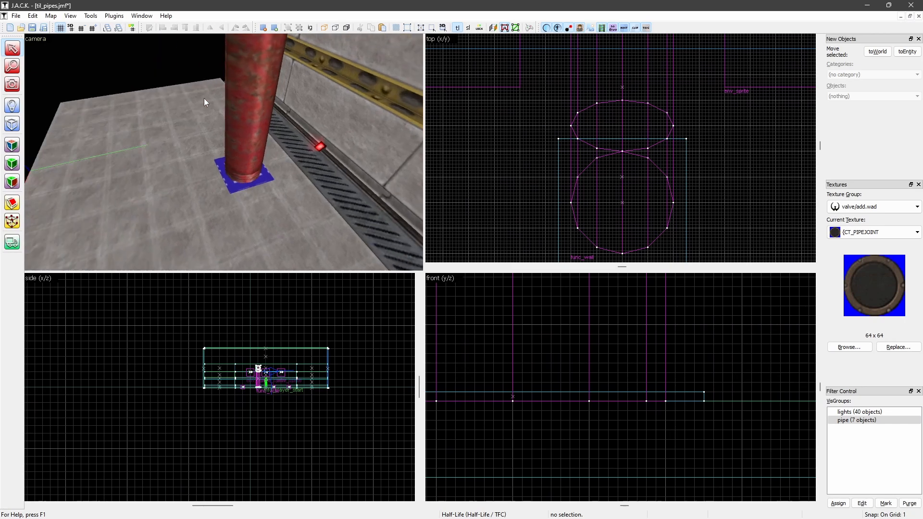
{"action": "key", "text": "w"}
{"action": "key", "text": "Right"}
{"action": "key", "text": "Down"}
{"action": "scroll", "coordinate": [204, 103], "scroll_direction": "down", "scroll_amount": 2}
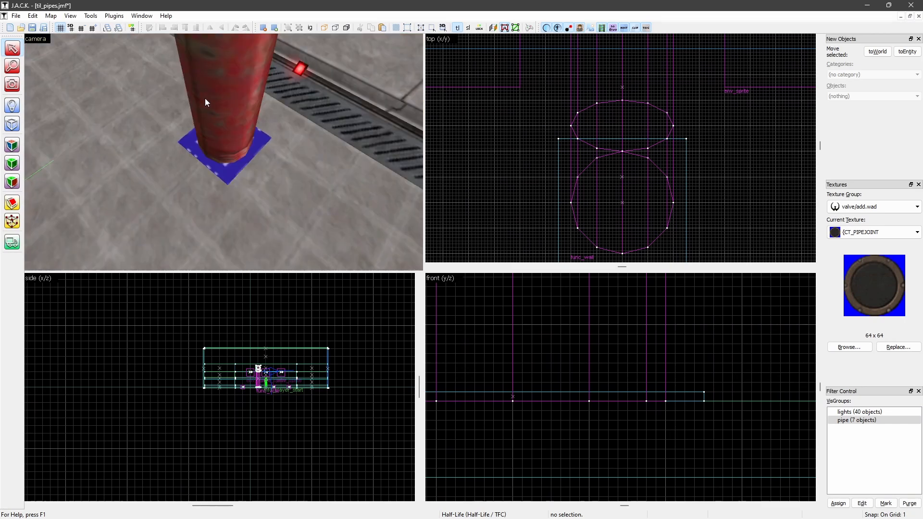
{"action": "scroll", "coordinate": [205, 103], "scroll_direction": "up", "scroll_amount": 1}
{"action": "left_click", "coordinate": [11, 144]}
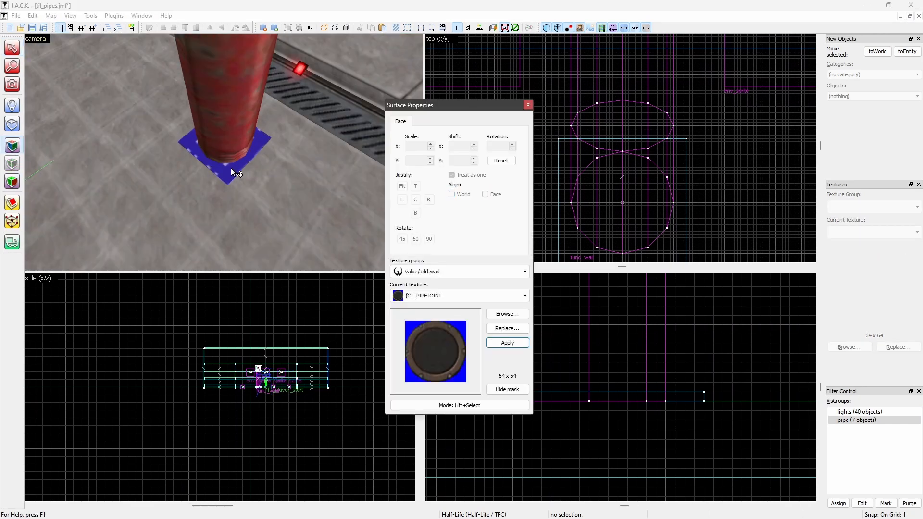
{"action": "right_click", "coordinate": [230, 168]}
{"action": "scroll", "coordinate": [235, 169], "scroll_direction": "down", "scroll_amount": 3}
{"action": "key", "text": "Up"}
{"action": "right_click", "coordinate": [283, 158]}
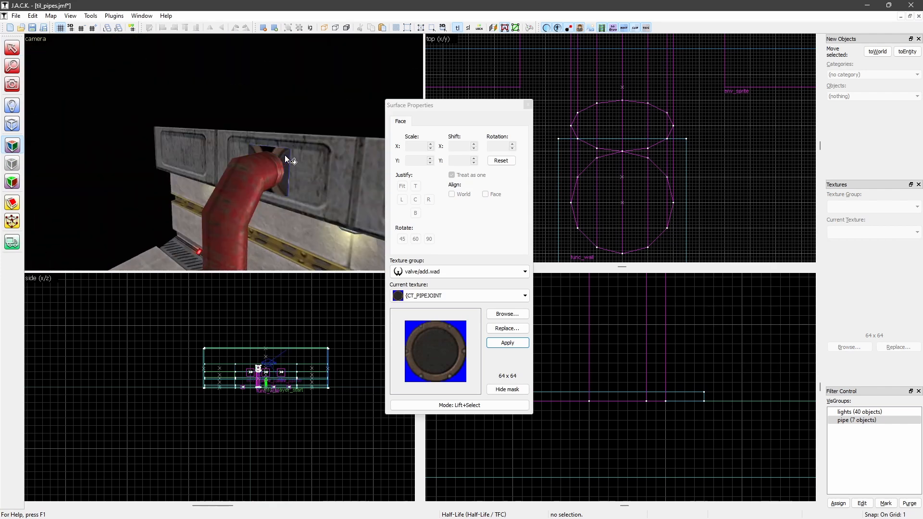
Fit the pipe joint texture to the visible faces of both the wall and floor blocks, and leave face editing
{"action": "left_click", "coordinate": [284, 155]}
{"action": "key", "text": "Down"}
{"action": "left_click", "coordinate": [225, 228], "text": "ctrl"}
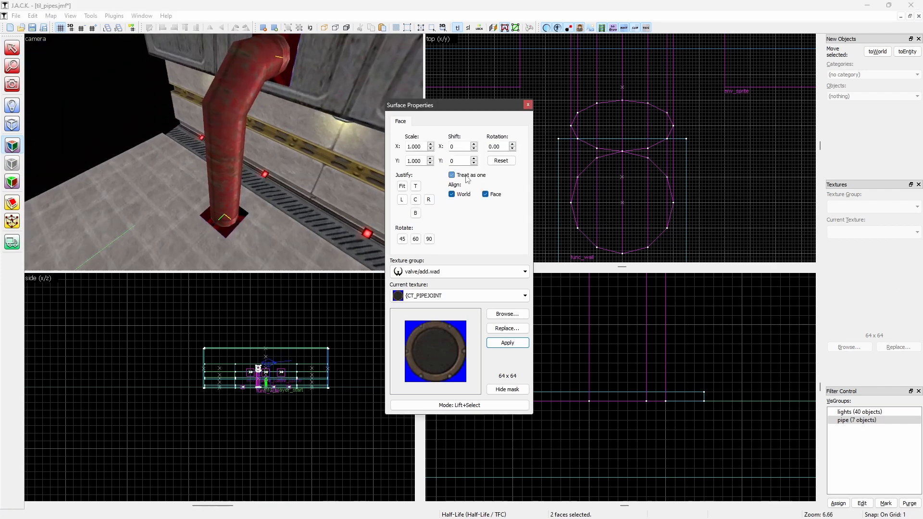
{"action": "left_click", "coordinate": [406, 189]}
{"action": "left_click", "coordinate": [528, 105]}
{"action": "middle_click_drag", "start_coordinate": [211, 130], "coordinate": [241, 86]}
{"action": "scroll", "coordinate": [228, 97], "scroll_direction": "up", "scroll_amount": 3}
{"action": "scroll", "coordinate": [200, 97], "scroll_direction": "up", "scroll_amount": 3}
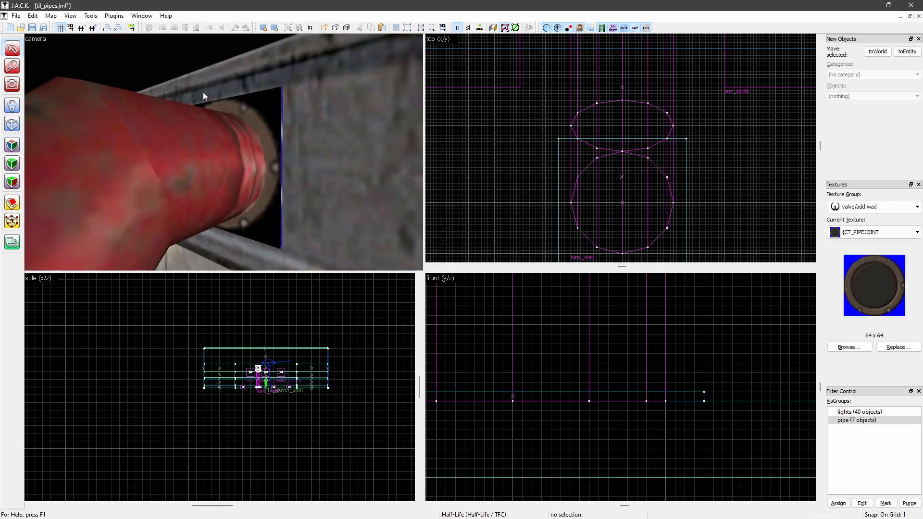
Select the wall and floor joint plates together and turn them into a func_illusionary entity
{"action": "scroll", "coordinate": [282, 167], "scroll_direction": "down", "scroll_amount": 3}
{"action": "middle_click_drag", "start_coordinate": [244, 153], "coordinate": [235, 58]}
{"action": "scroll", "coordinate": [258, 87], "scroll_direction": "down", "scroll_amount": 2}
{"action": "left_click", "coordinate": [242, 42]}
{"action": "left_click", "coordinate": [213, 208], "text": "ctrl"}
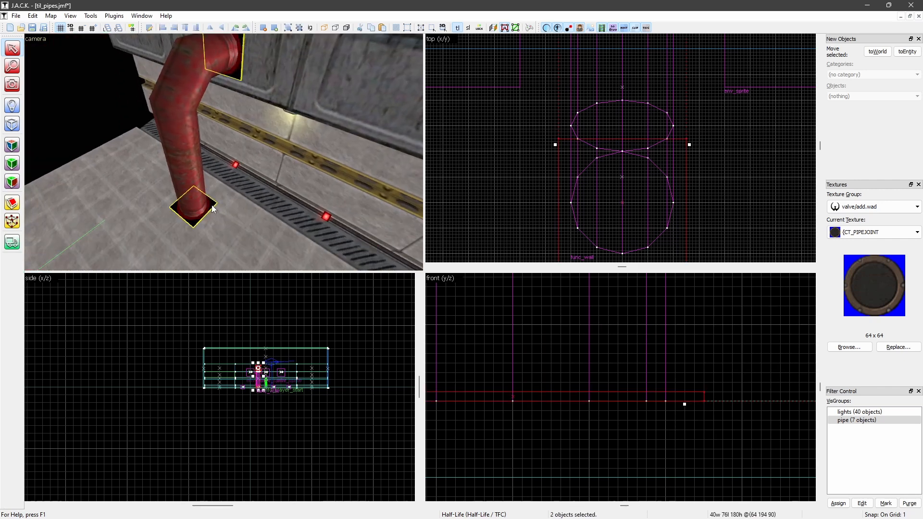
{"action": "key", "text": "alt+Return"}
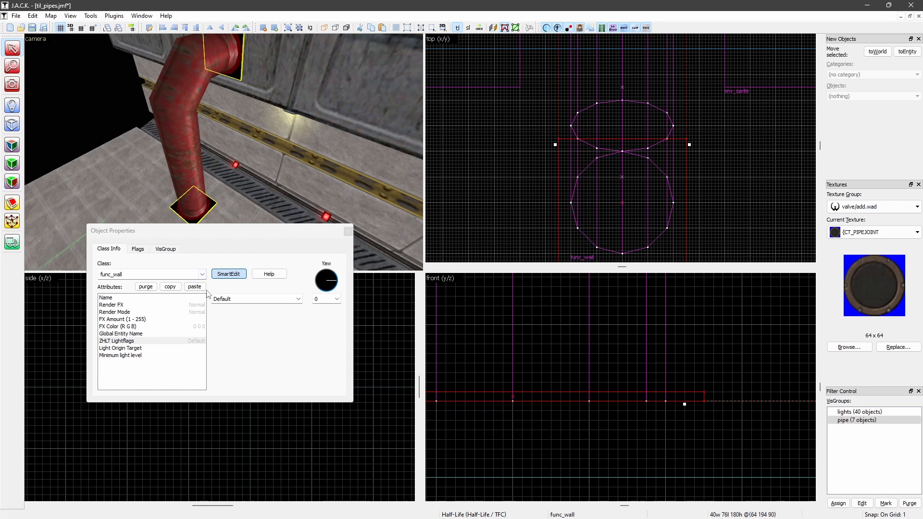
{"action": "left_click", "coordinate": [202, 274]}
{"action": "left_click_drag", "start_coordinate": [203, 328], "coordinate": [203, 310]}
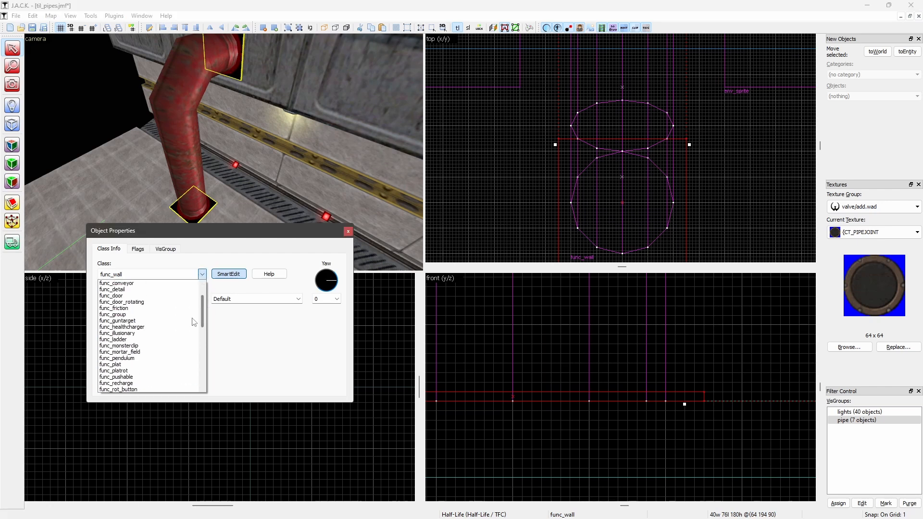
{"action": "left_click", "coordinate": [161, 334]}
Set the joint plates' FX Amount to 255 and Render Mode to Solid, and clear the selection
{"action": "left_click", "coordinate": [145, 319]}
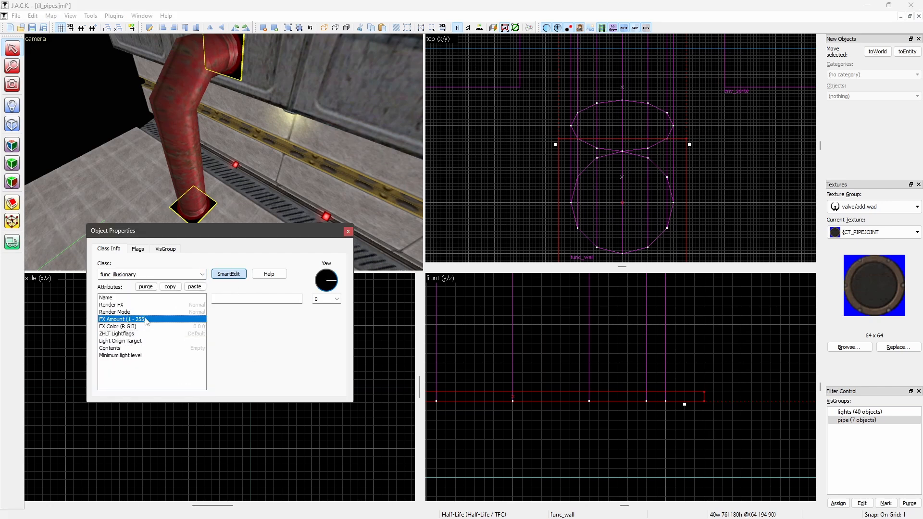
{"action": "left_click", "coordinate": [243, 296]}
{"action": "type", "text": "255"}
{"action": "left_click", "coordinate": [153, 314]}
{"action": "left_click", "coordinate": [299, 299]}
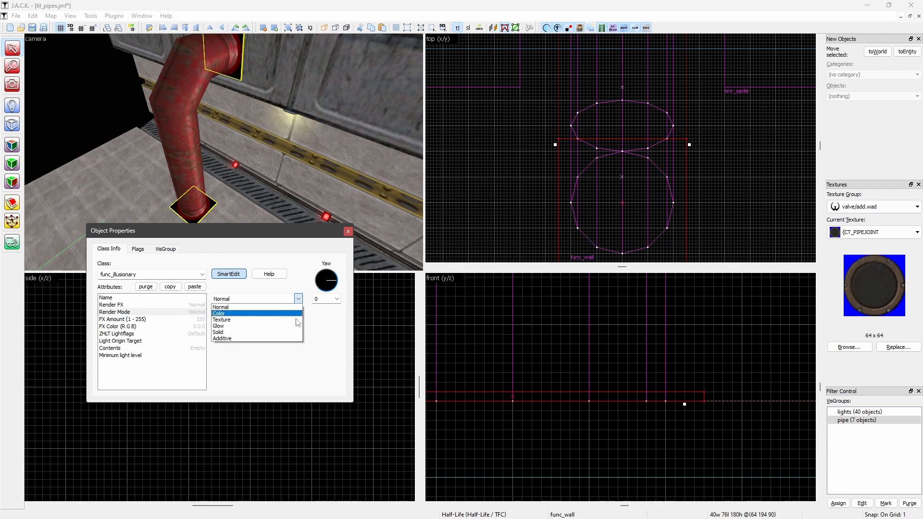
{"action": "left_click", "coordinate": [255, 332]}
{"action": "left_click", "coordinate": [349, 231]}
{"action": "left_click", "coordinate": [470, 168]}
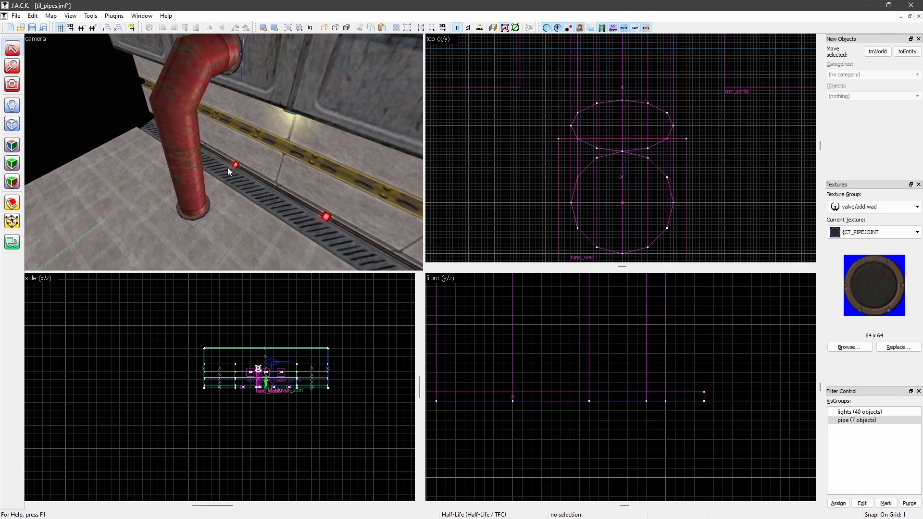
Examine the pipe and its wall and floor joint plates from both sides in the 3D view
{"action": "key", "text": "z"}
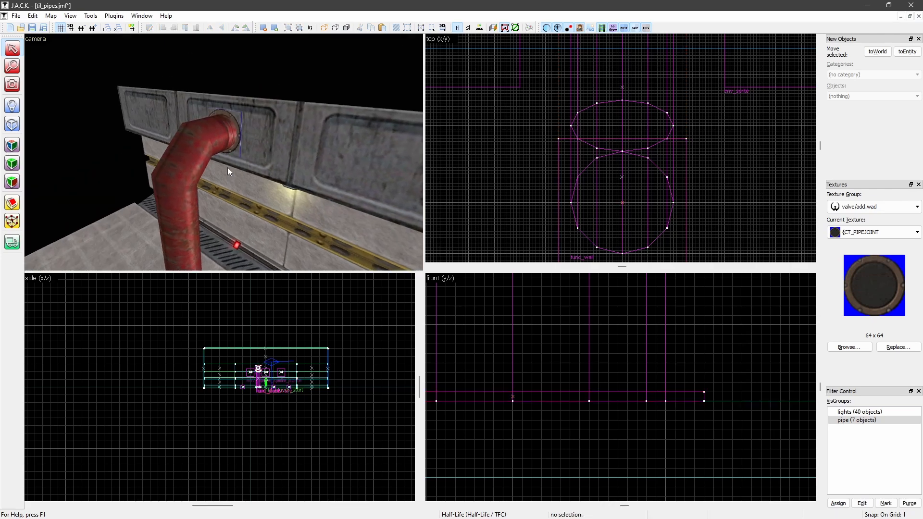
{"action": "key", "text": "Down"}
{"action": "key", "text": "w"}
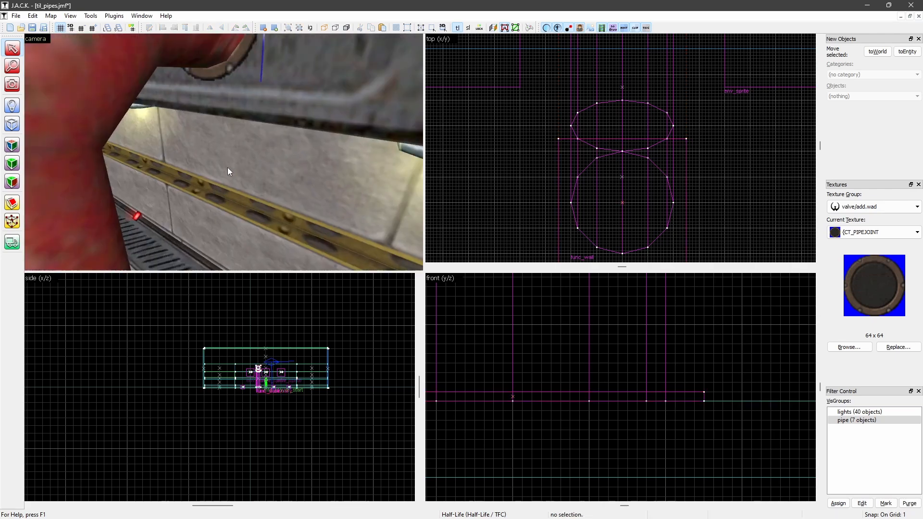
{"action": "key", "text": "s"}
{"action": "key", "text": "w"}
{"action": "key", "text": "s"}
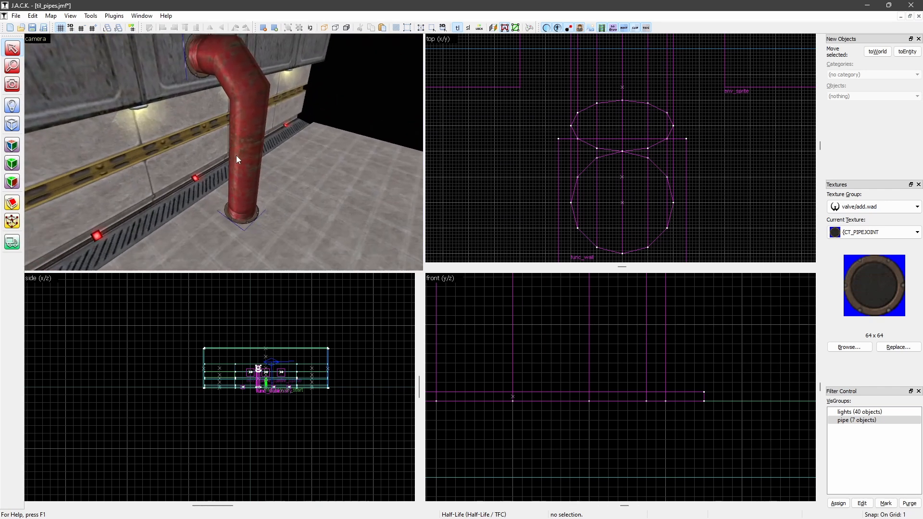
{"action": "key", "text": "Up"}
Compile the map with the Default configuration and launch Half-Life
{"action": "key", "text": "F9"}
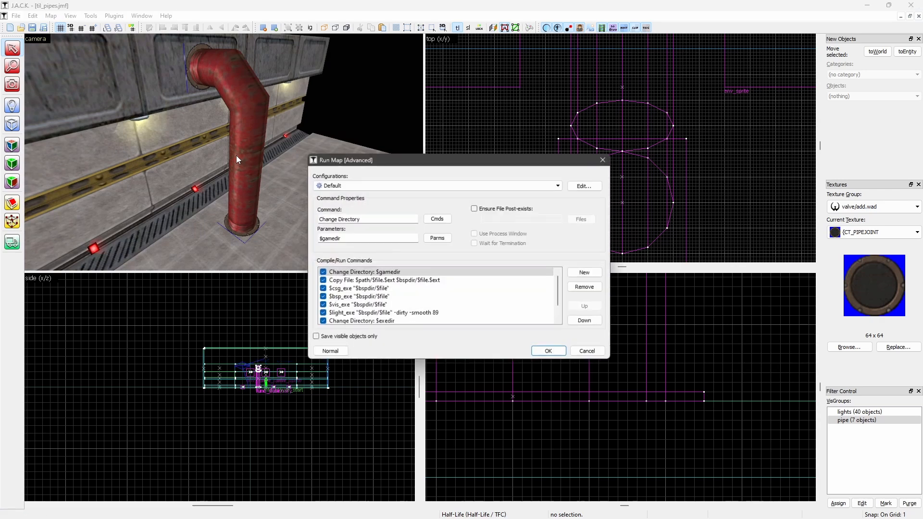
{"action": "key", "text": "Return"}
{"action": "key", "text": "Return"}
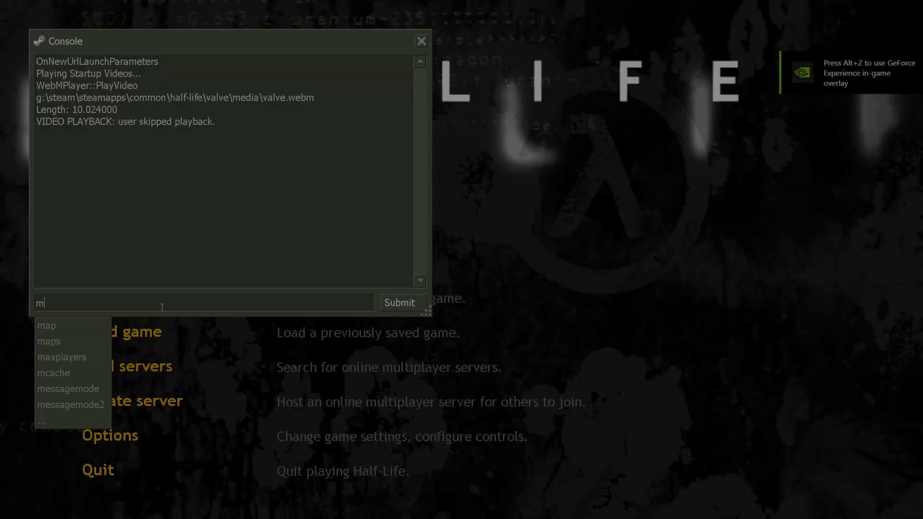
Load the compiled til_pipes map through the Half-Life console
{"action": "type", "text": "ap"}
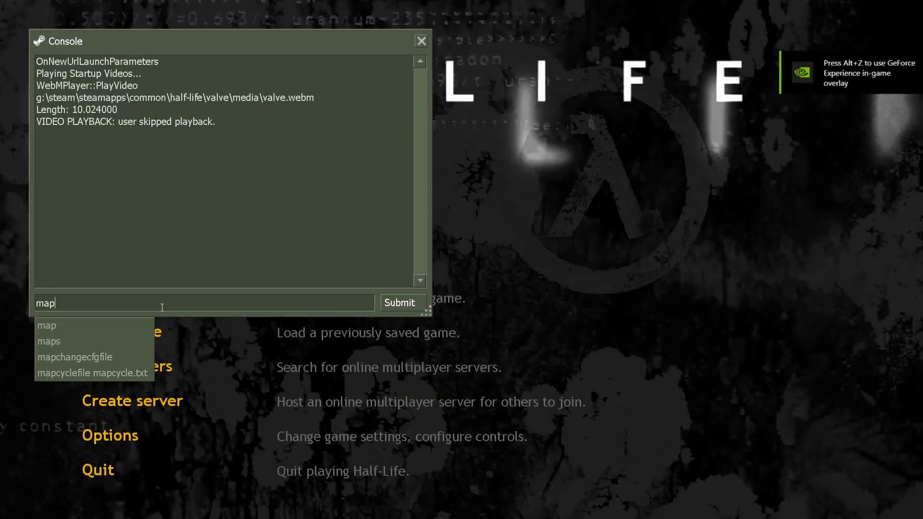
{"action": "type", "text": " ti"}
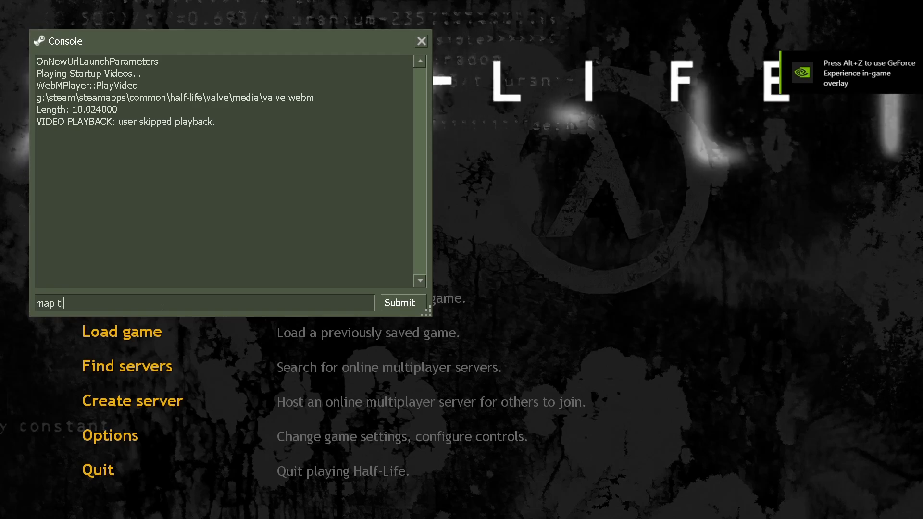
{"action": "type", "text": "l_pipes"}
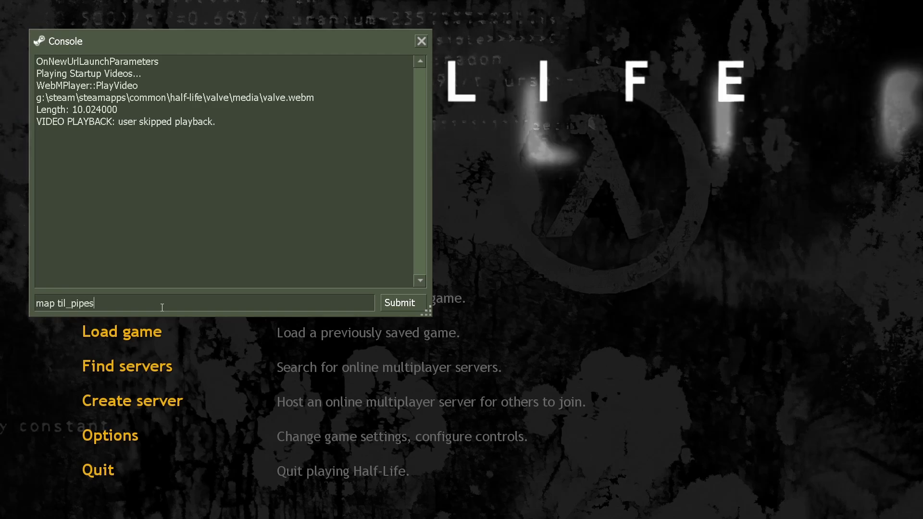
{"action": "key", "text": "Return"}
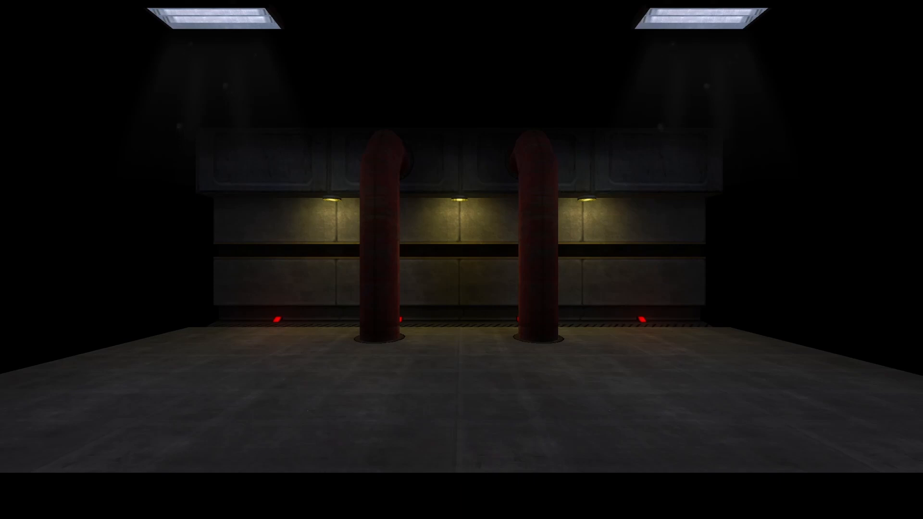
Walk around both pipes in the game and check their bends, textures and joint plates up close
{"action": "key", "text": "a"}
{"action": "key", "text": "w"}
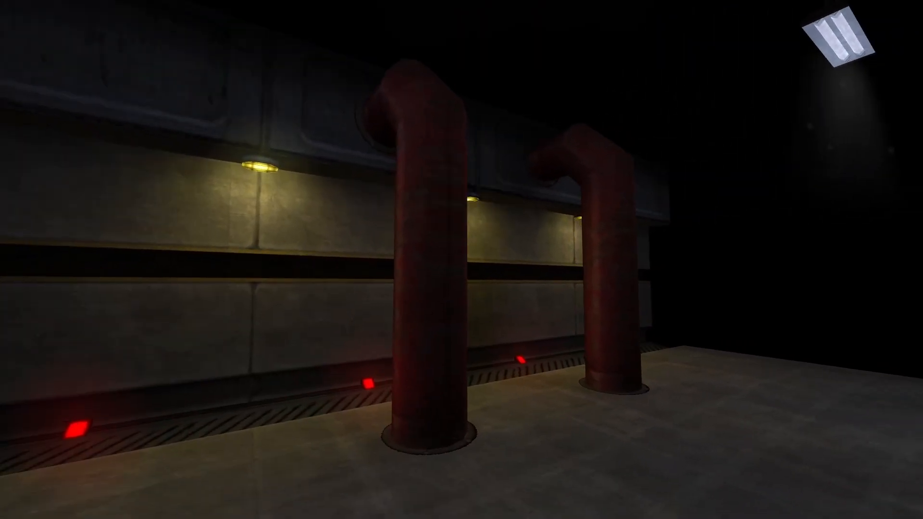
{"action": "key", "text": "w"}
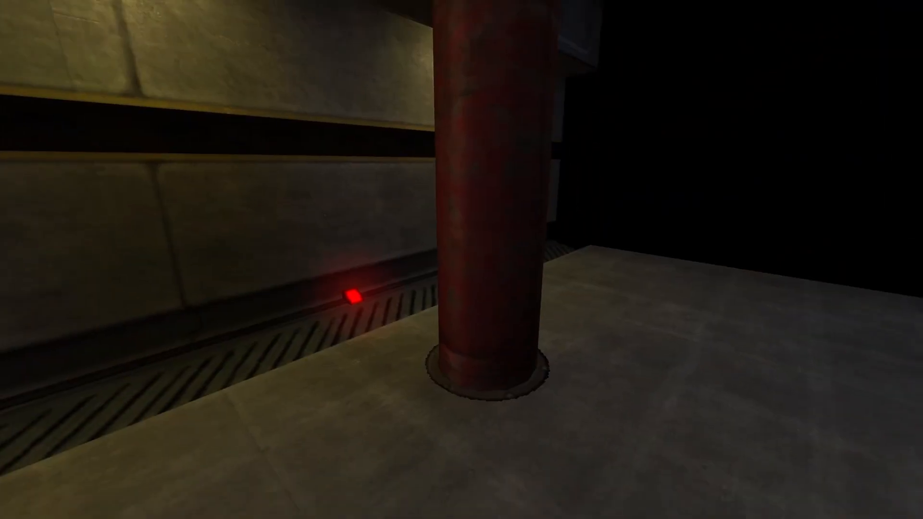
{"action": "key", "text": "s"}
{"action": "key", "text": "a"}
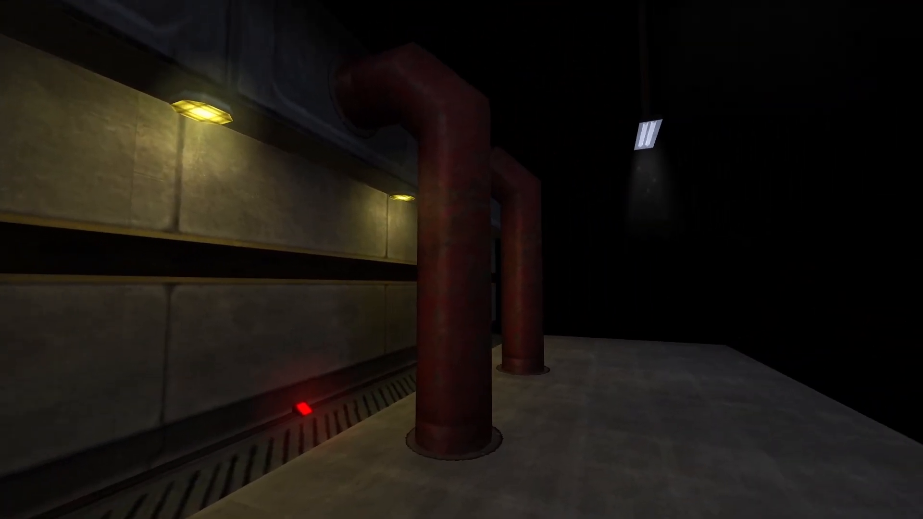
{"action": "key", "text": "d"}
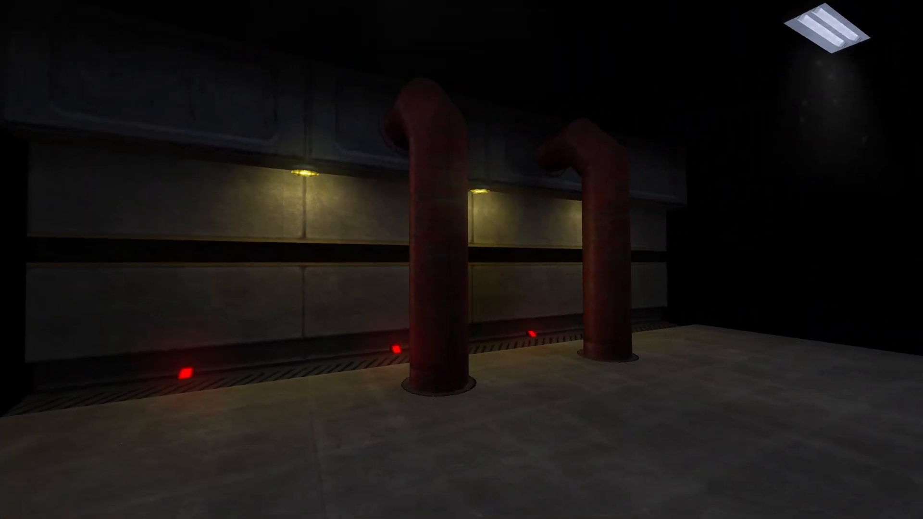
{"action": "key", "text": "w"}
{"action": "key", "text": "d"}
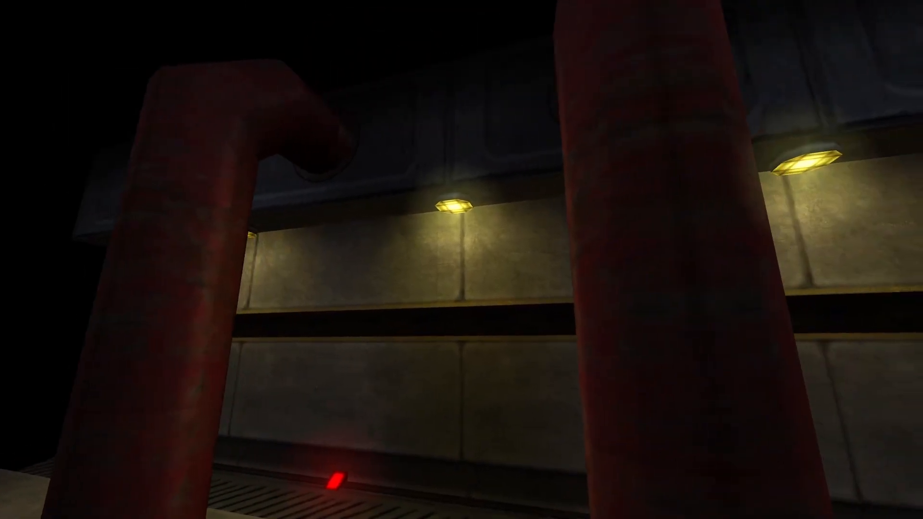
{"action": "key", "text": "s"}
{"action": "key", "text": "d"}
{"action": "key", "text": "s"}
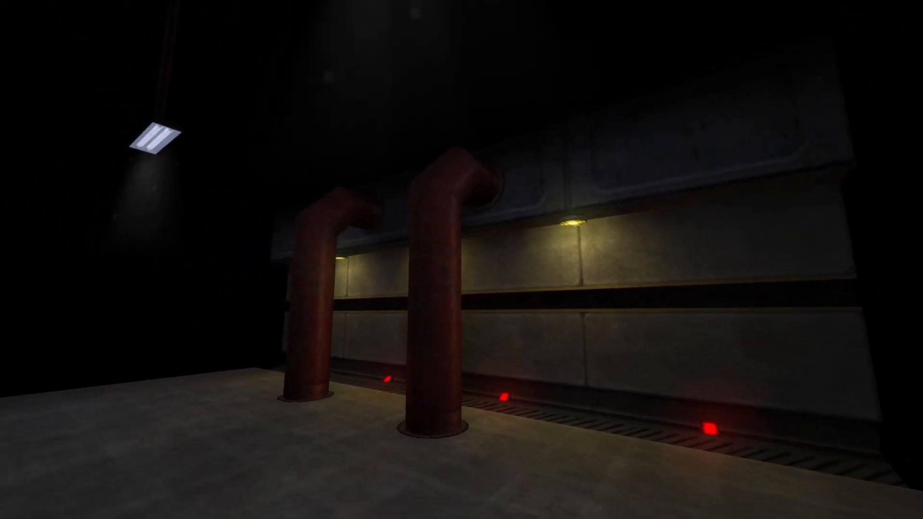
{"action": "key", "text": "w"}
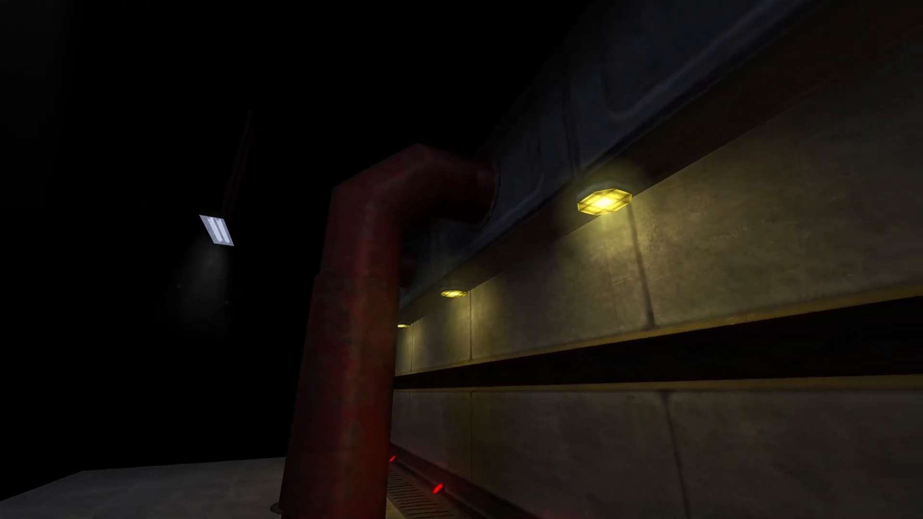
{"action": "key", "text": "w"}
{"action": "key", "text": "s"}
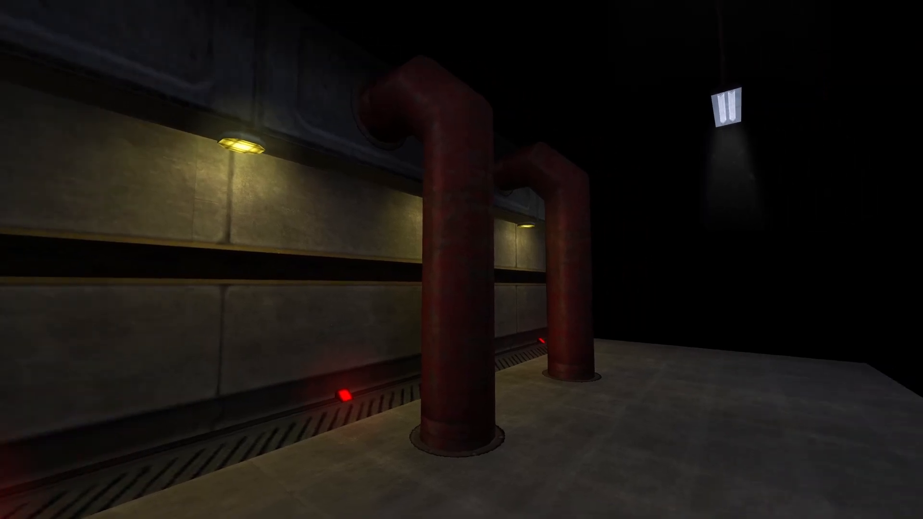
Look over the pair of pipes from the side and back off to view the whole room
{"action": "key", "text": "w"}
{"action": "key", "text": "a"}
{"action": "key", "text": "s"}
{"action": "key", "text": "d"}
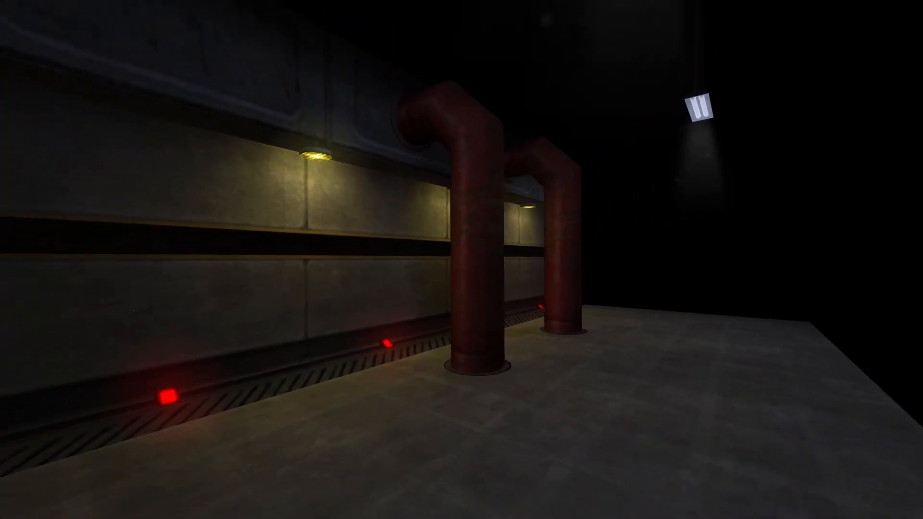
{"action": "key", "text": "w"}
{"action": "key", "text": "d"}
{"action": "key", "text": "a"}
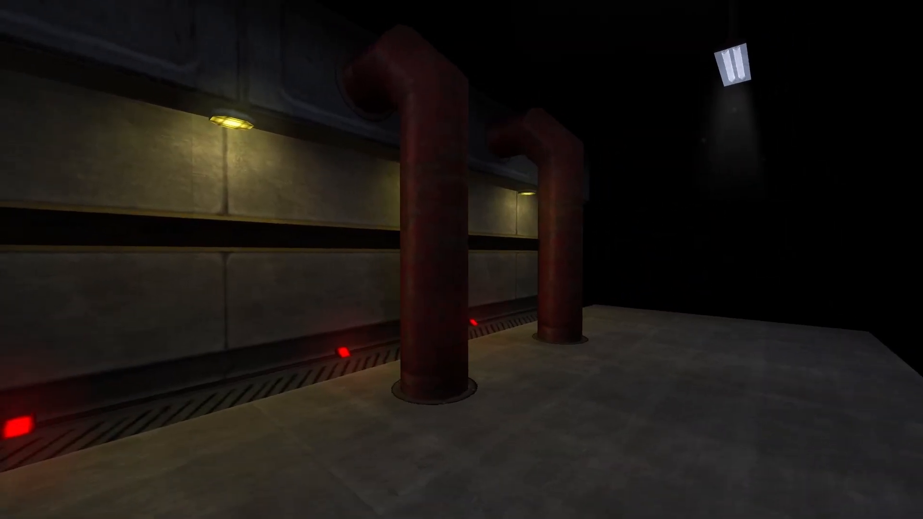
{"action": "key", "text": "s"}
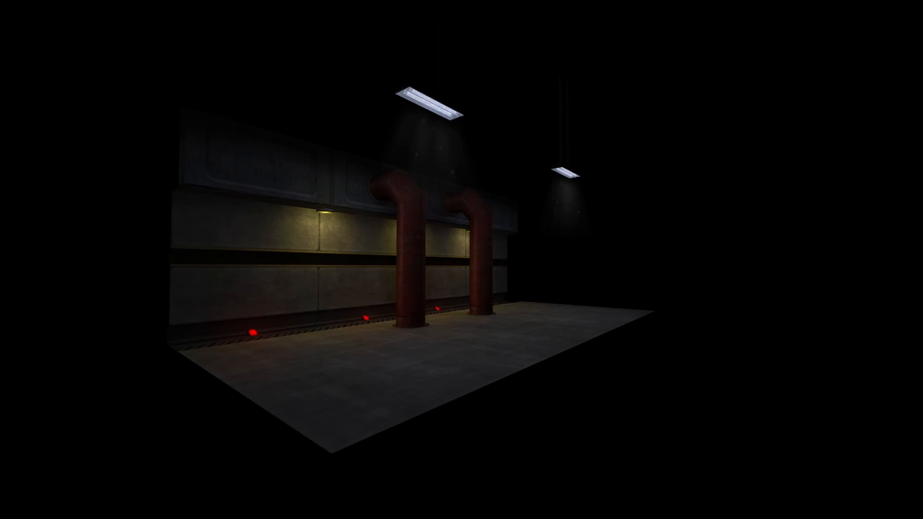
{"action": "key", "text": "w"}
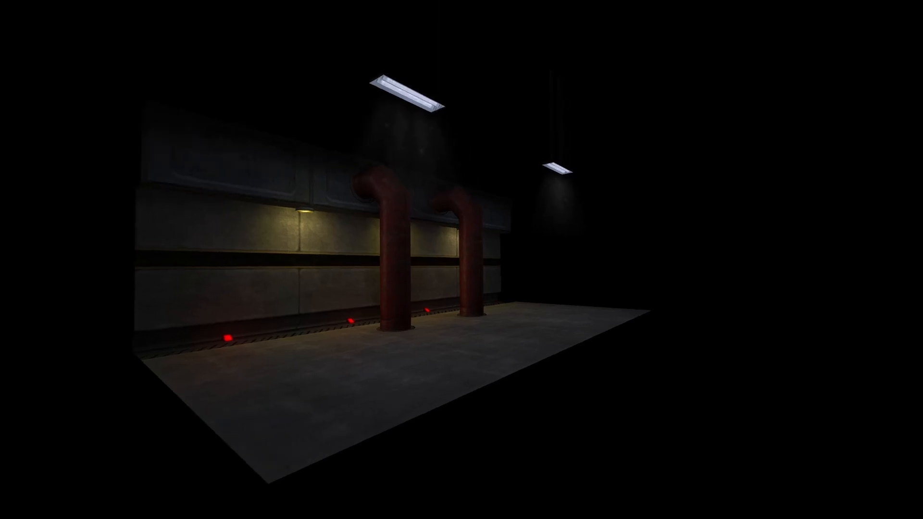
{"action": "key", "text": "d"}
{"action": "key", "text": "a"}
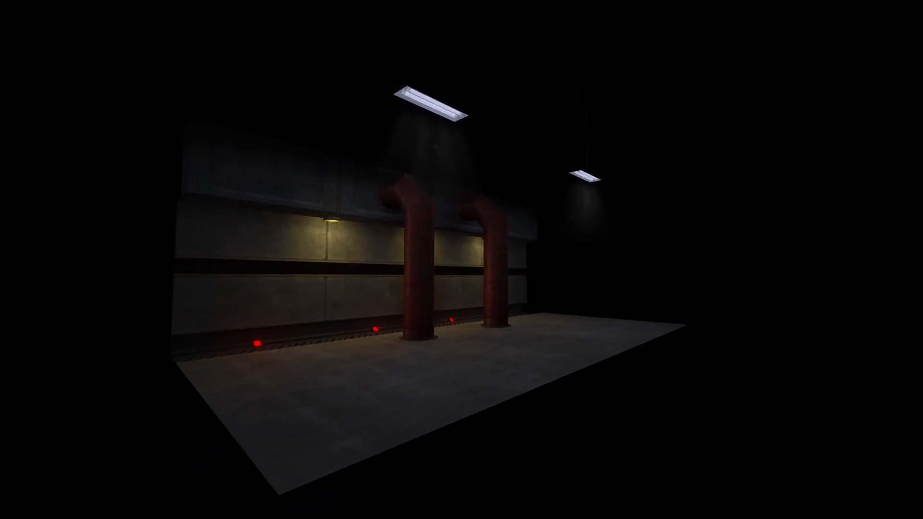